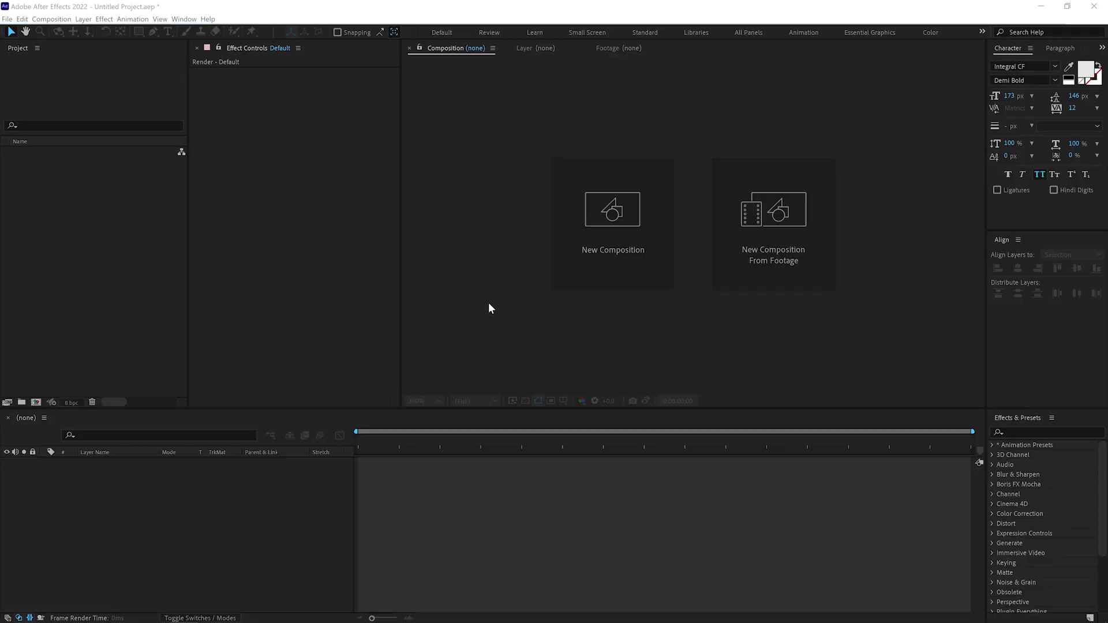
Step: Create a new 1920×1080 composition named Render
{"action": "left_click", "coordinate": [575, 270]}
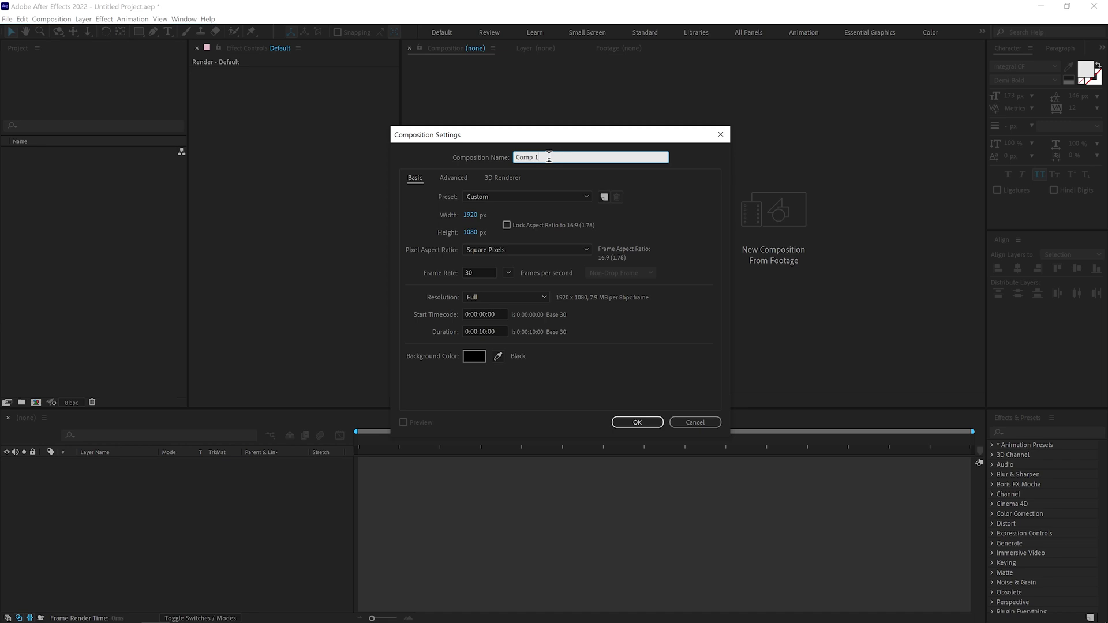
{"action": "key", "text": "BackSpace"}
{"action": "type", "text": "Render"}
{"action": "left_click", "coordinate": [637, 422]}
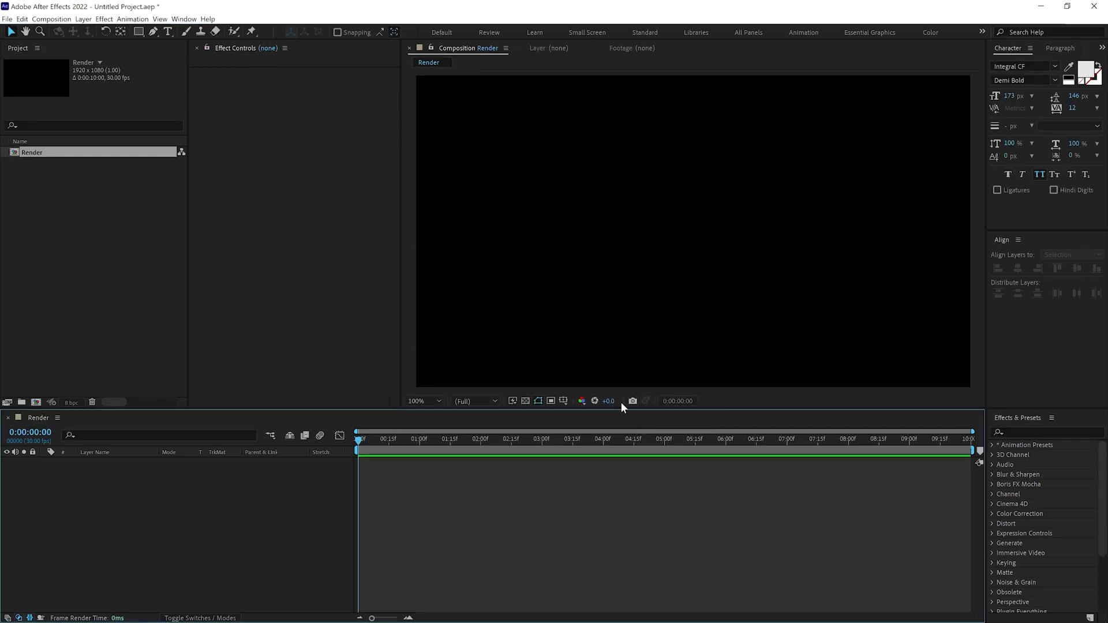
Step: Create a second composition named Text with height 300 (1920×300)
{"action": "left_click", "coordinate": [37, 402]}
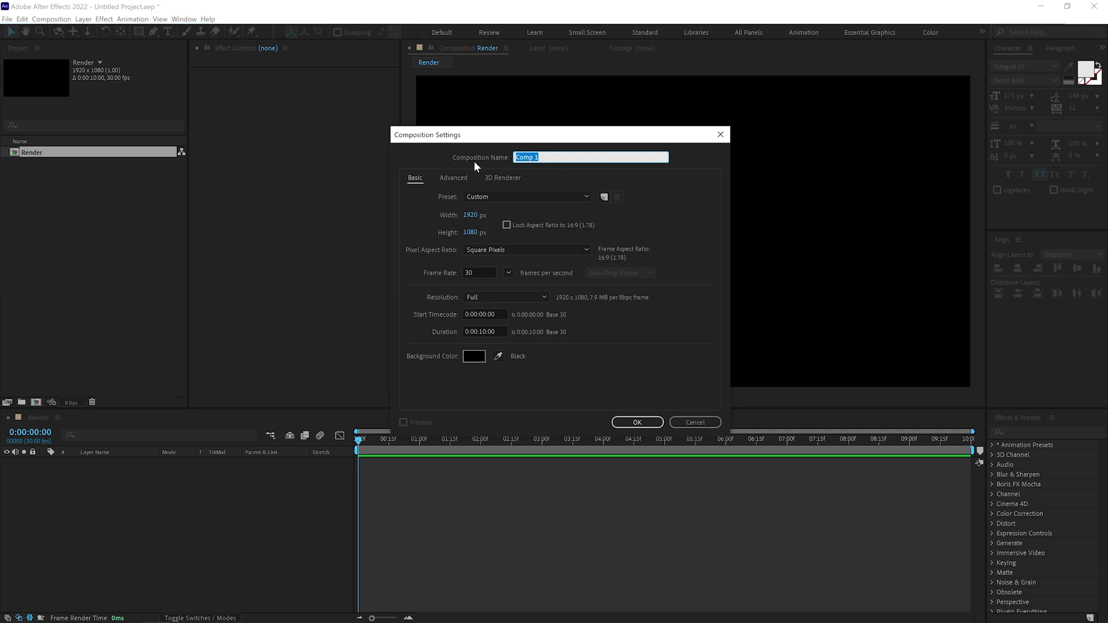
{"action": "type", "text": "Text"}
{"action": "left_click", "coordinate": [470, 232]}
{"action": "type", "text": "300"}
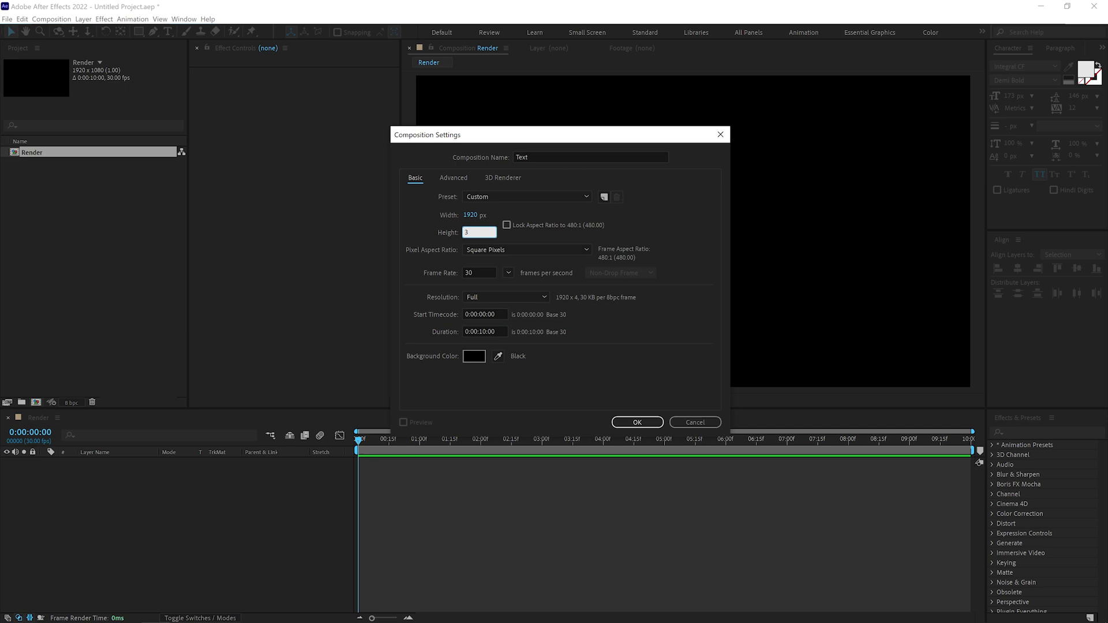
{"action": "left_click", "coordinate": [634, 423]}
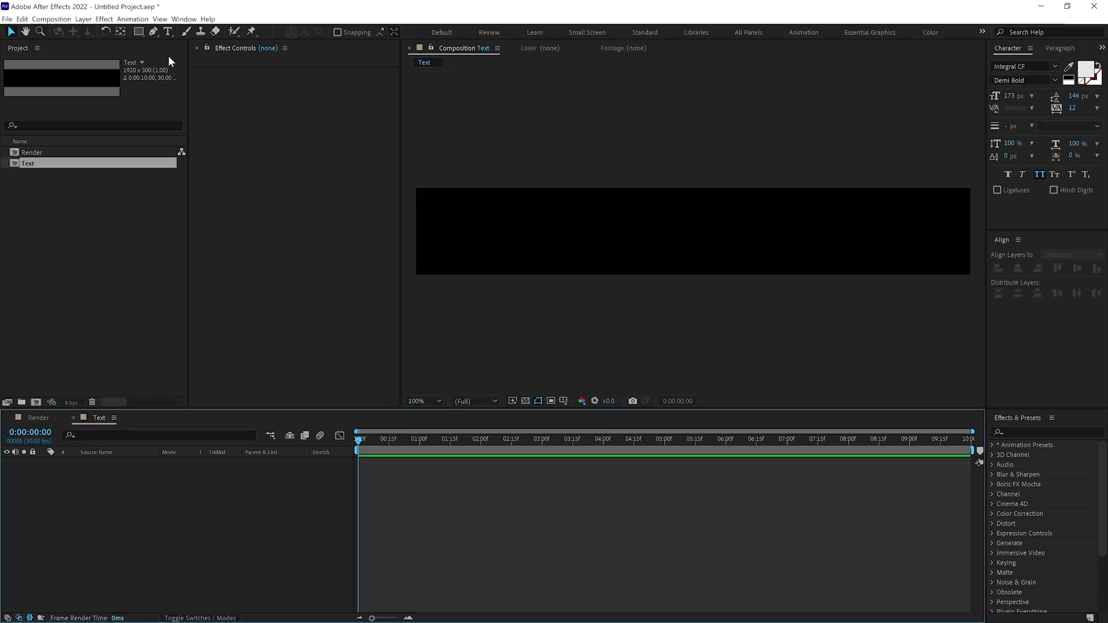
Step: Type 'young designers' as a new text layer in the Text comp
{"action": "left_click", "coordinate": [168, 31]}
{"action": "left_click", "coordinate": [587, 233]}
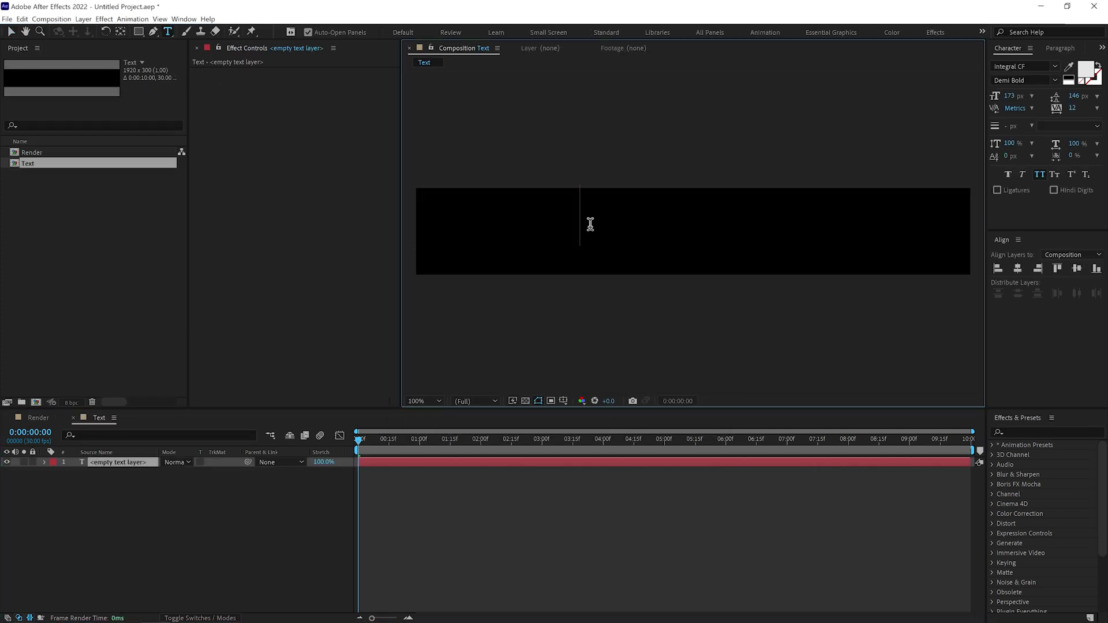
{"action": "type", "text": "yop"}
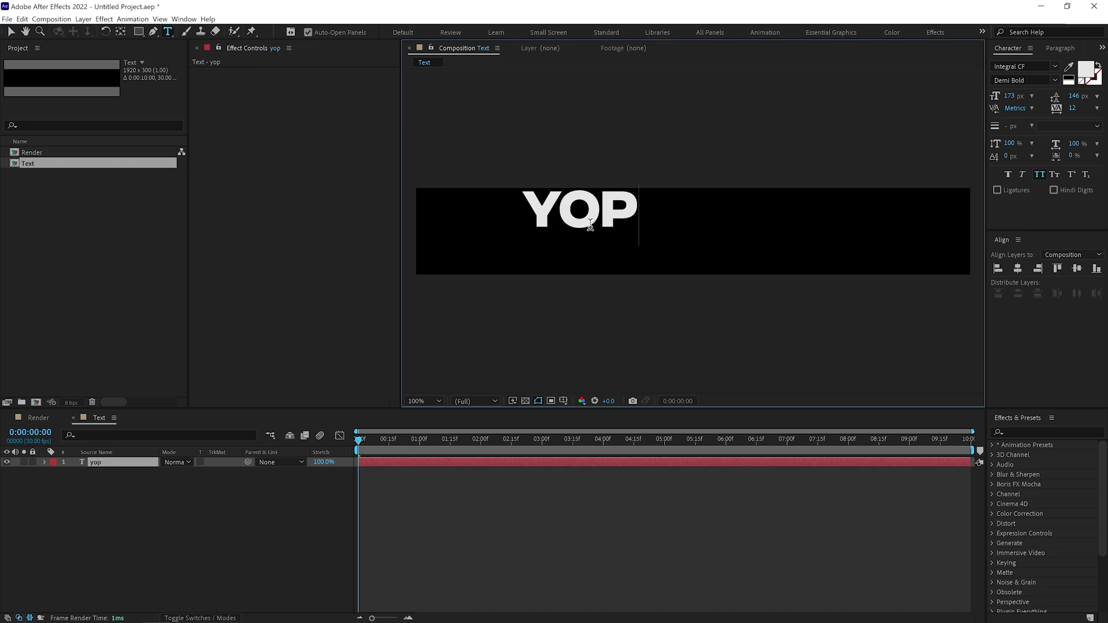
{"action": "key", "text": "BackSpace"}
{"action": "type", "text": "ung designers"}
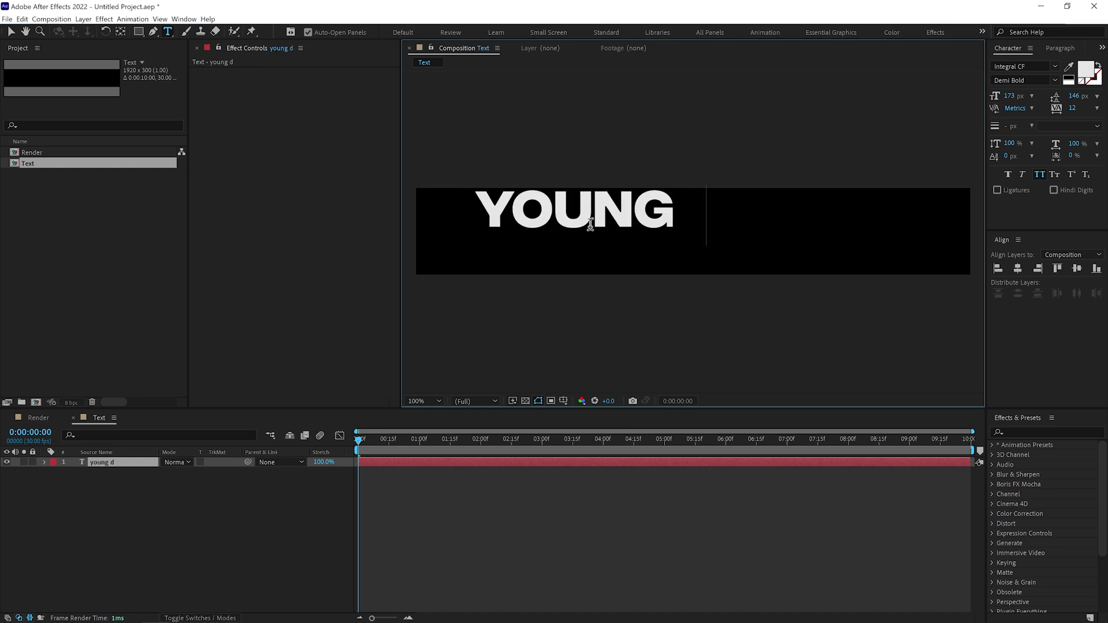
Step: Align the text to the horizontal and vertical centre of the composition
{"action": "left_click", "coordinate": [1018, 268]}
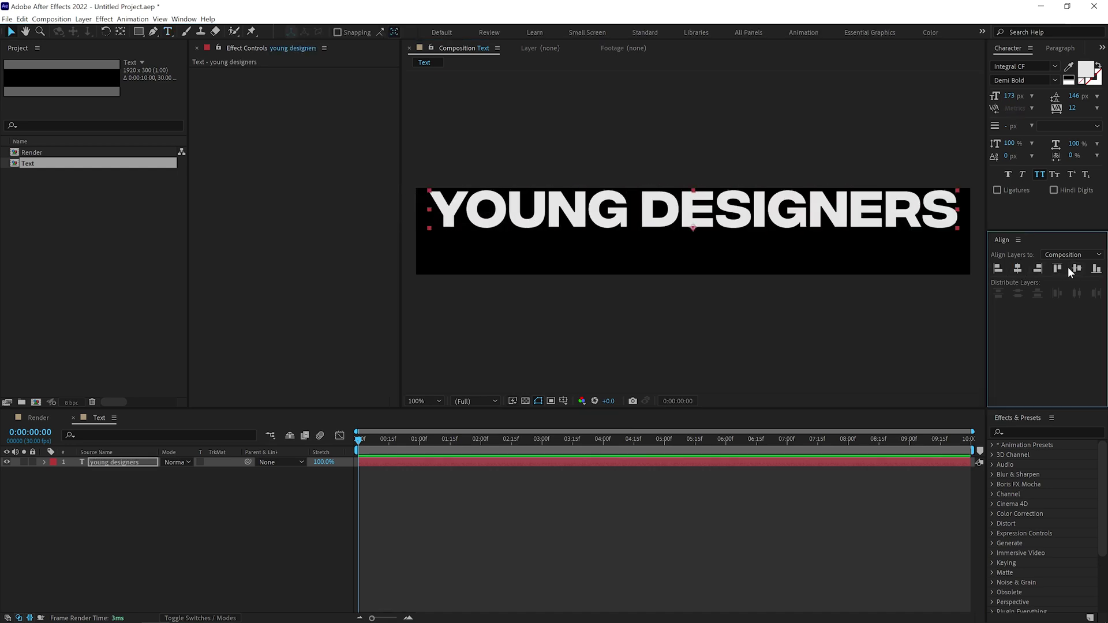
{"action": "left_click", "coordinate": [1076, 268]}
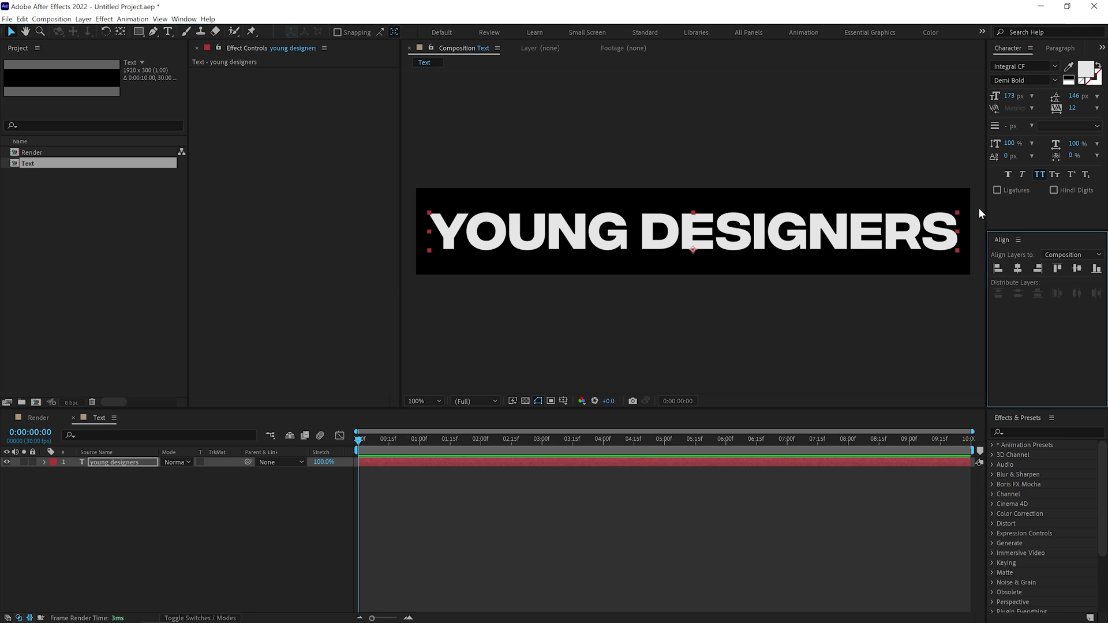
{"action": "left_click", "coordinate": [184, 21]}
{"action": "left_click", "coordinate": [614, 304]}
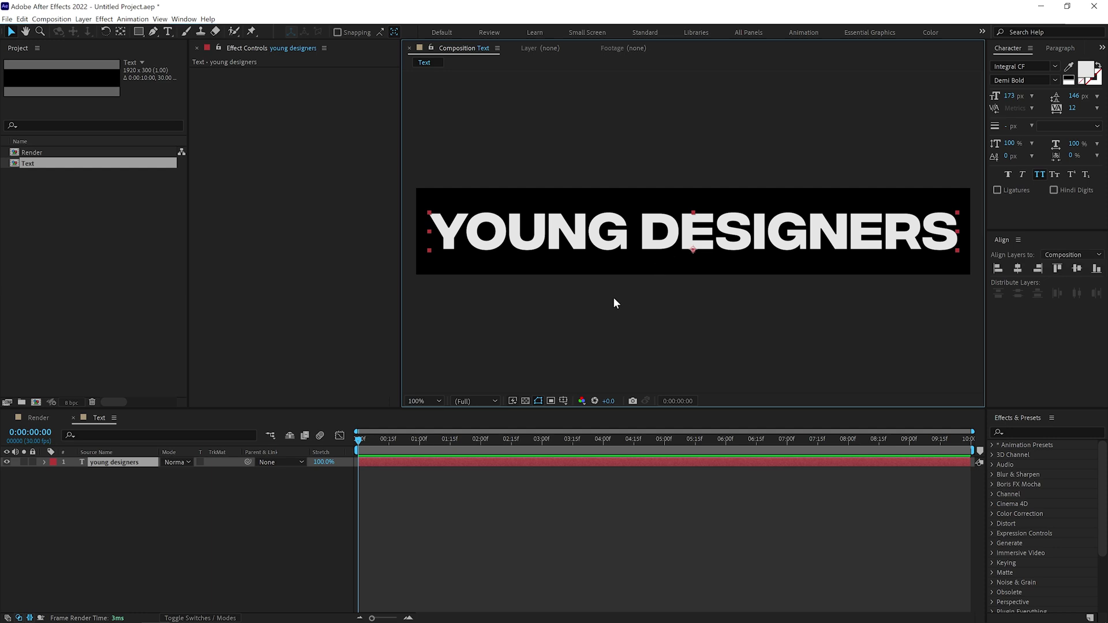
{"action": "left_click", "coordinate": [110, 311]}
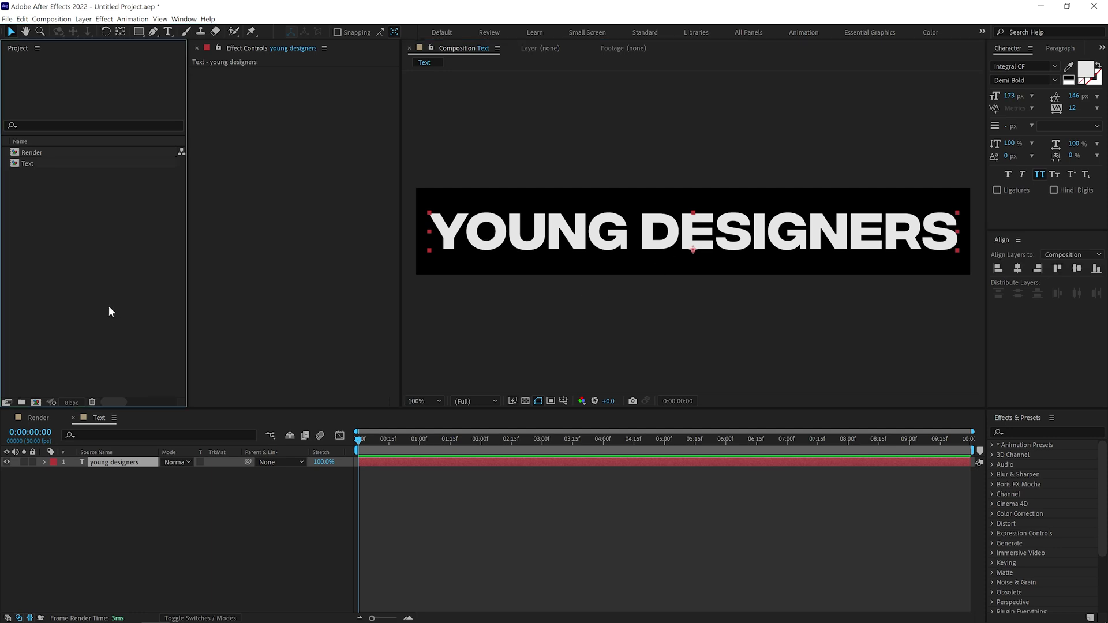
Step: Create a Pattern composition and nest the Text comp inside it as a layer
{"action": "left_click", "coordinate": [36, 402]}
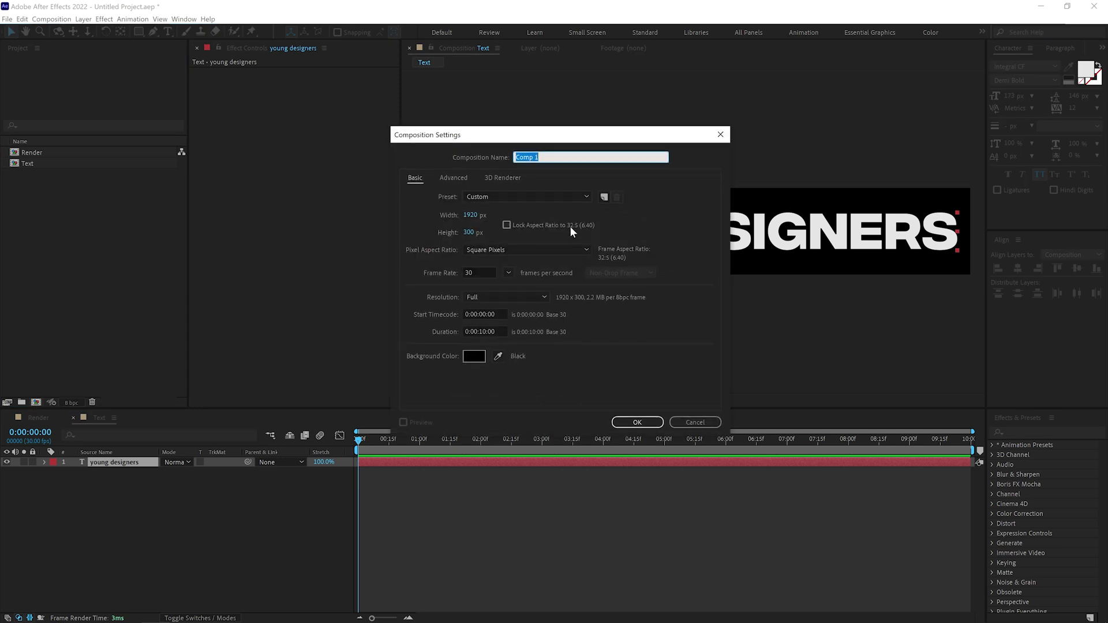
{"action": "type", "text": "Pattern"}
{"action": "left_click", "coordinate": [637, 423]}
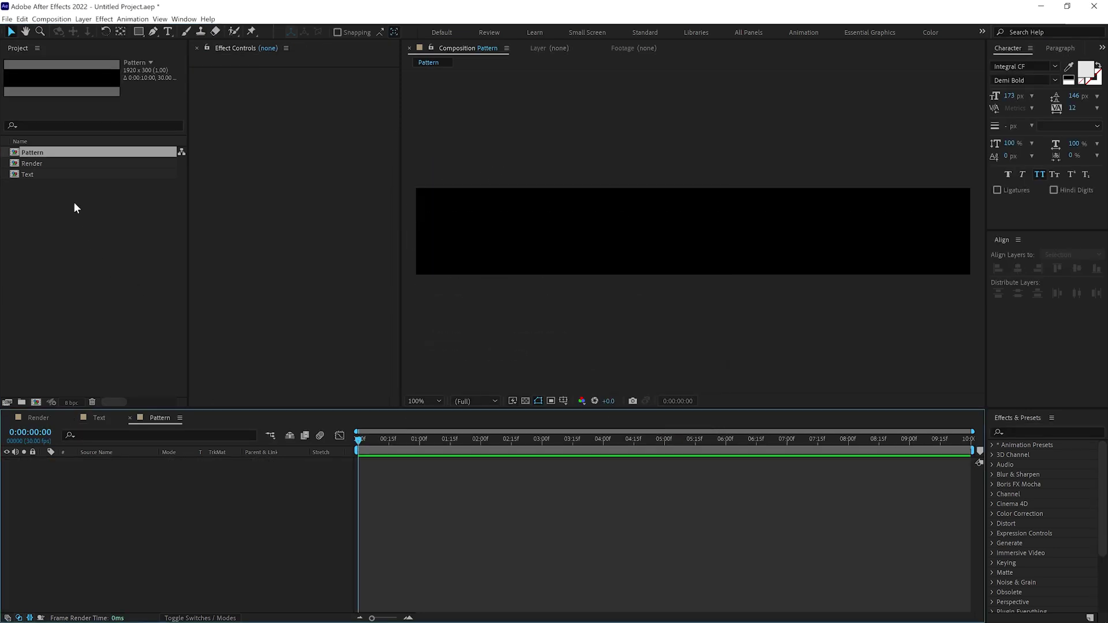
{"action": "left_click_drag", "start_coordinate": [36, 174], "coordinate": [96, 499]}
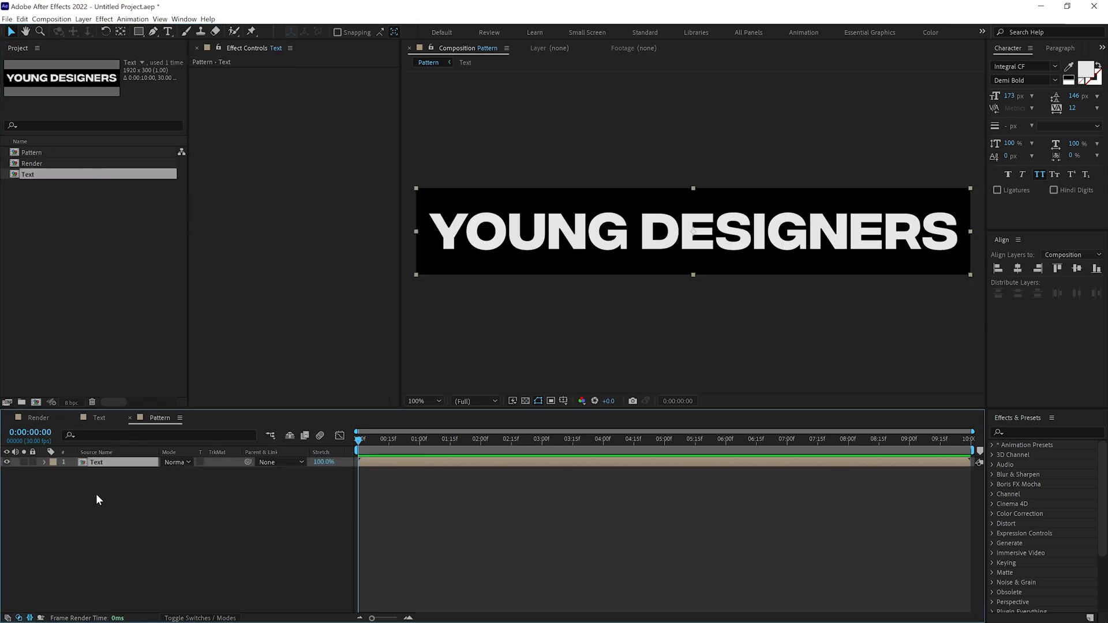
Step: Apply Motion Tile to the Text layer with Output Width 1000
{"action": "left_click", "coordinate": [1031, 432]}
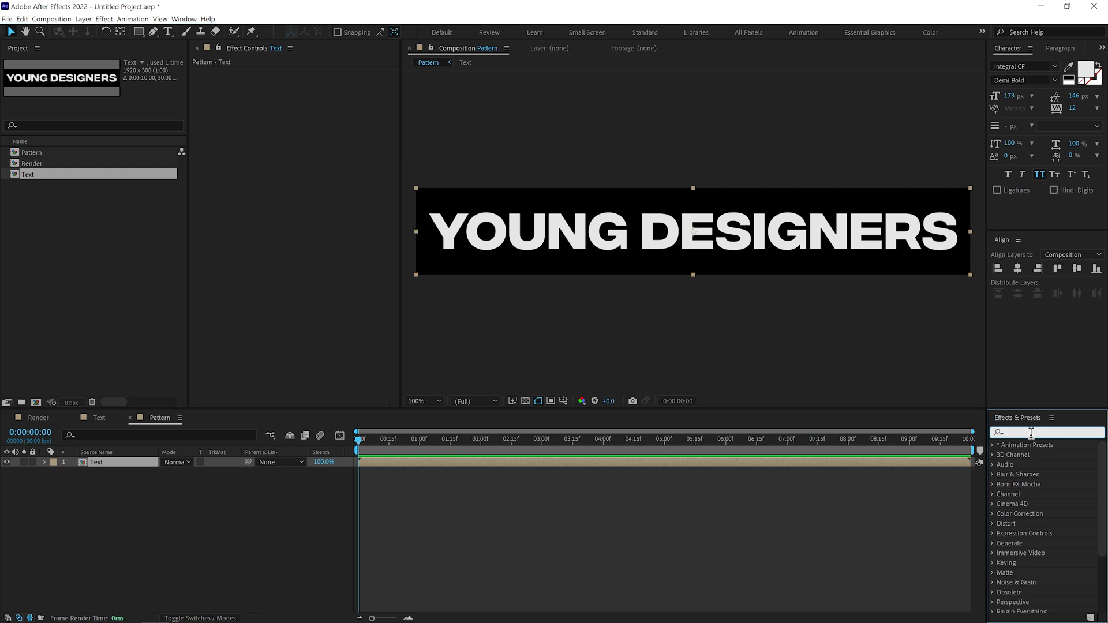
{"action": "type", "text": "motion"}
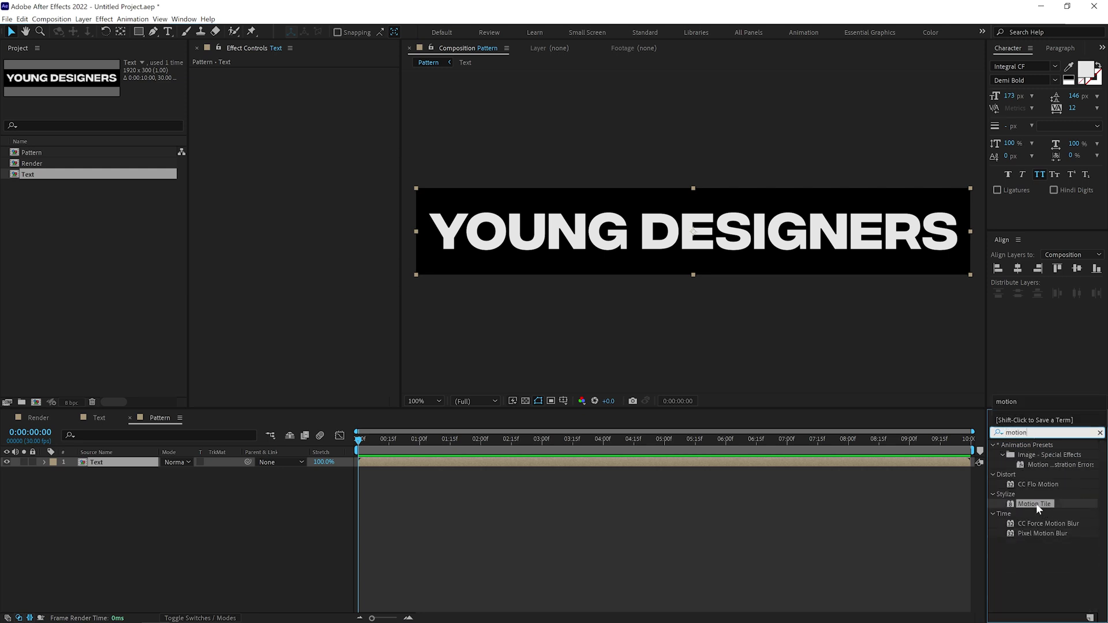
{"action": "left_click", "coordinate": [1037, 503]}
{"action": "double_click", "coordinate": [1038, 506]}
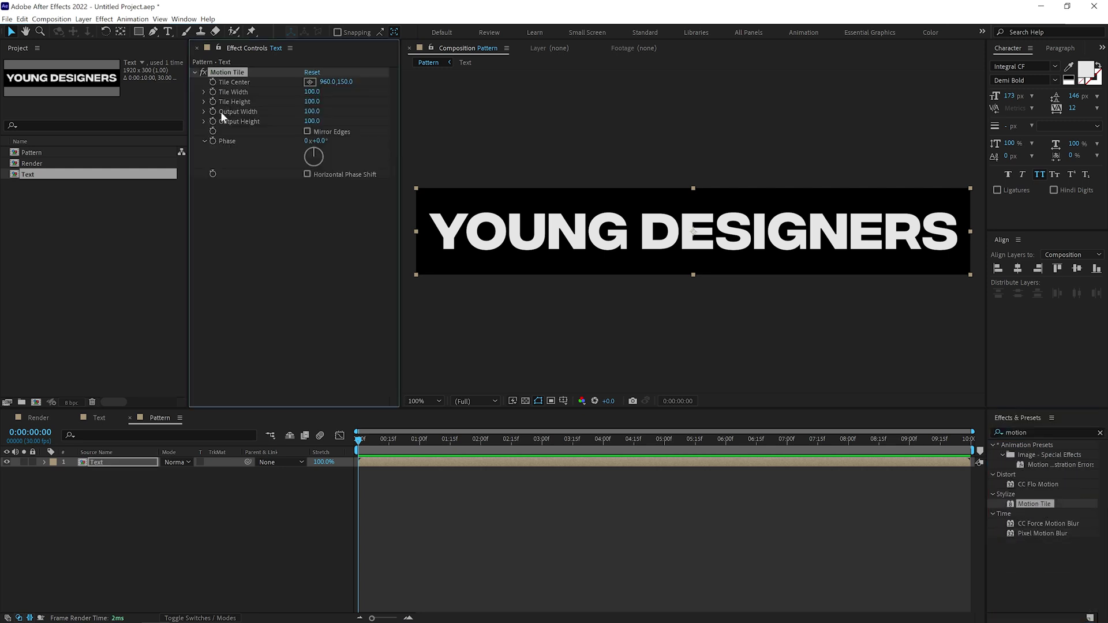
{"action": "left_click", "coordinate": [311, 112]}
{"action": "type", "text": "1000"}
{"action": "key", "text": "Return"}
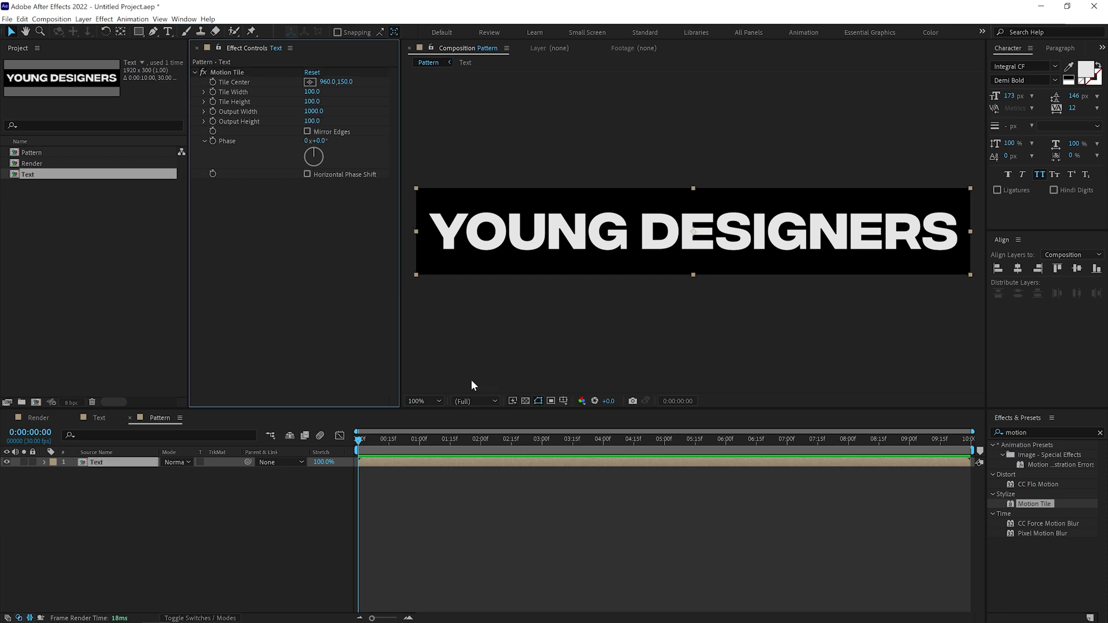
{"action": "key", "text": "comma"}
{"action": "key", "text": "comma"}
{"action": "key", "text": "comma"}
{"action": "key", "text": "comma"}
{"action": "key", "text": "comma"}
{"action": "key", "text": "comma"}
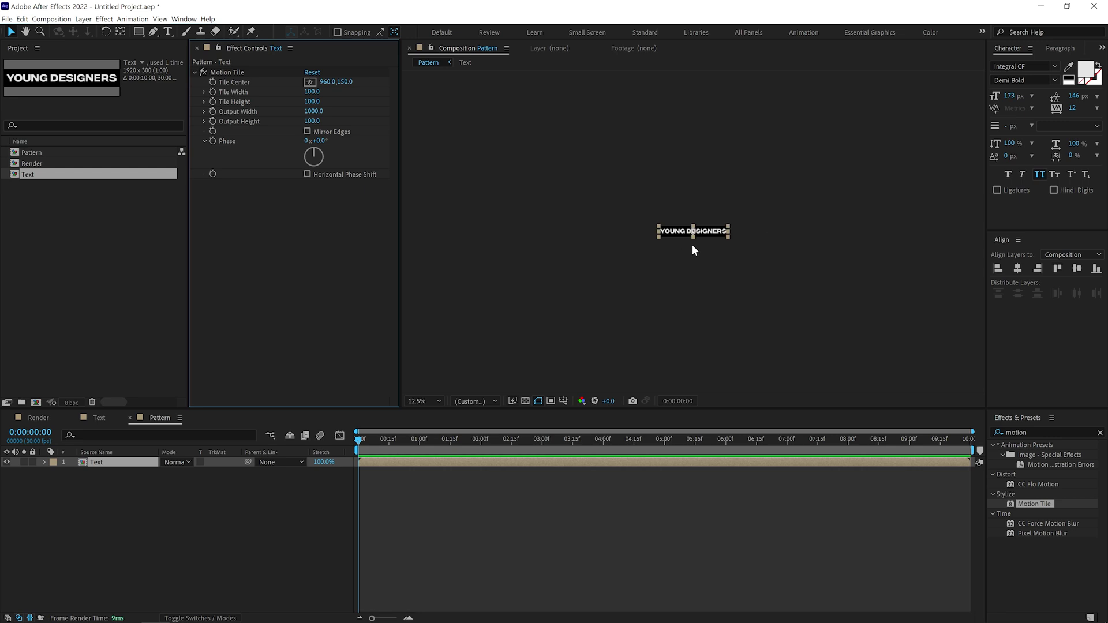
Step: Turn on title/action safe guides and reveal the Text layer's Position property
{"action": "left_click_drag", "start_coordinate": [694, 236], "coordinate": [553, 238]}
{"action": "left_click", "coordinate": [562, 400]}
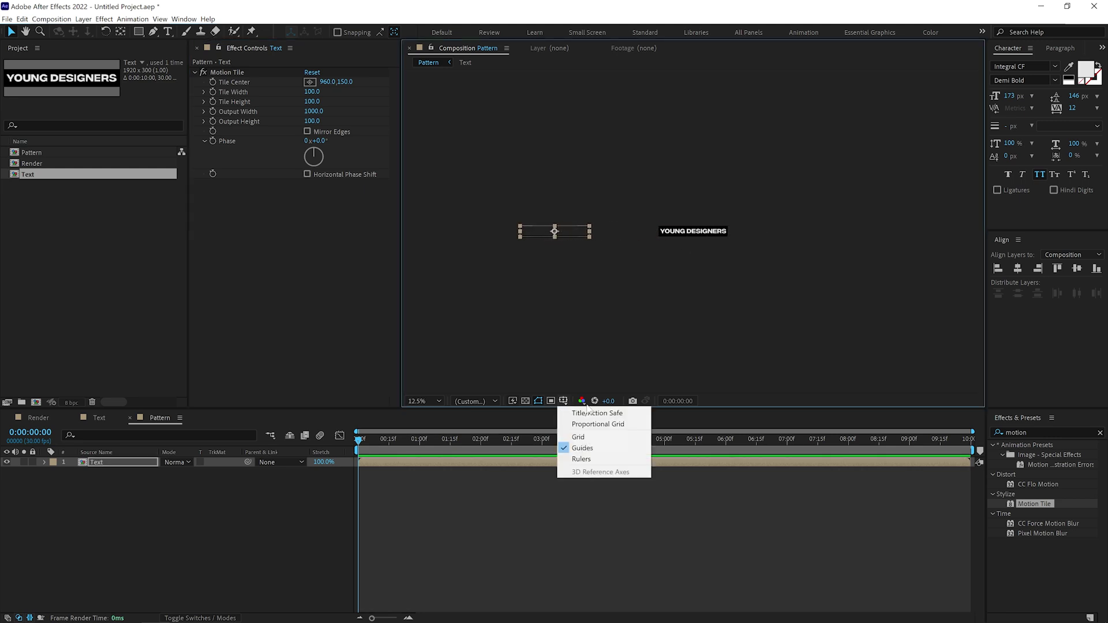
{"action": "left_click", "coordinate": [595, 414]}
{"action": "key", "text": "period"}
{"action": "key", "text": "period"}
{"action": "key", "text": "period"}
{"action": "key", "text": "period"}
{"action": "key", "text": "period"}
{"action": "key", "text": "period"}
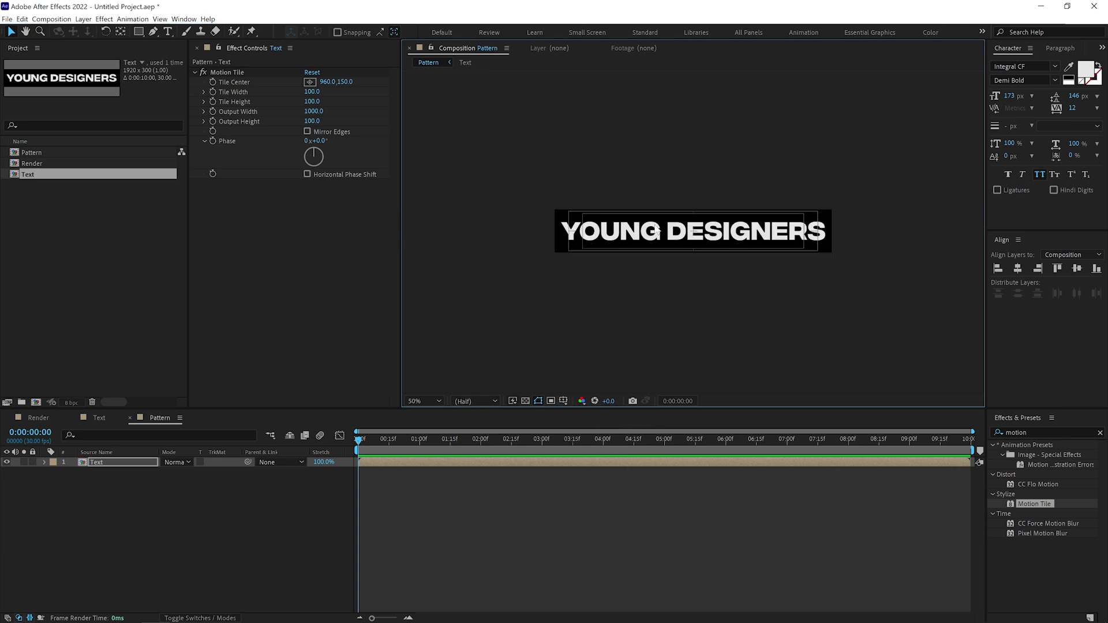
{"action": "left_click", "coordinate": [113, 465]}
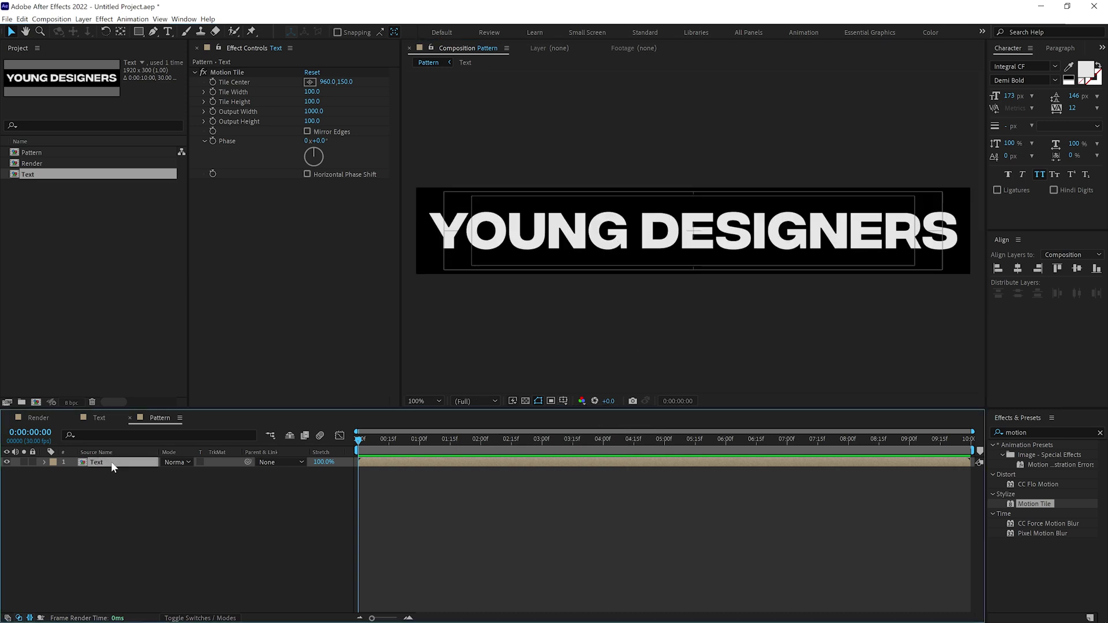
{"action": "key", "text": "p"}
{"action": "left_click_drag", "start_coordinate": [170, 479], "coordinate": [172, 479]}
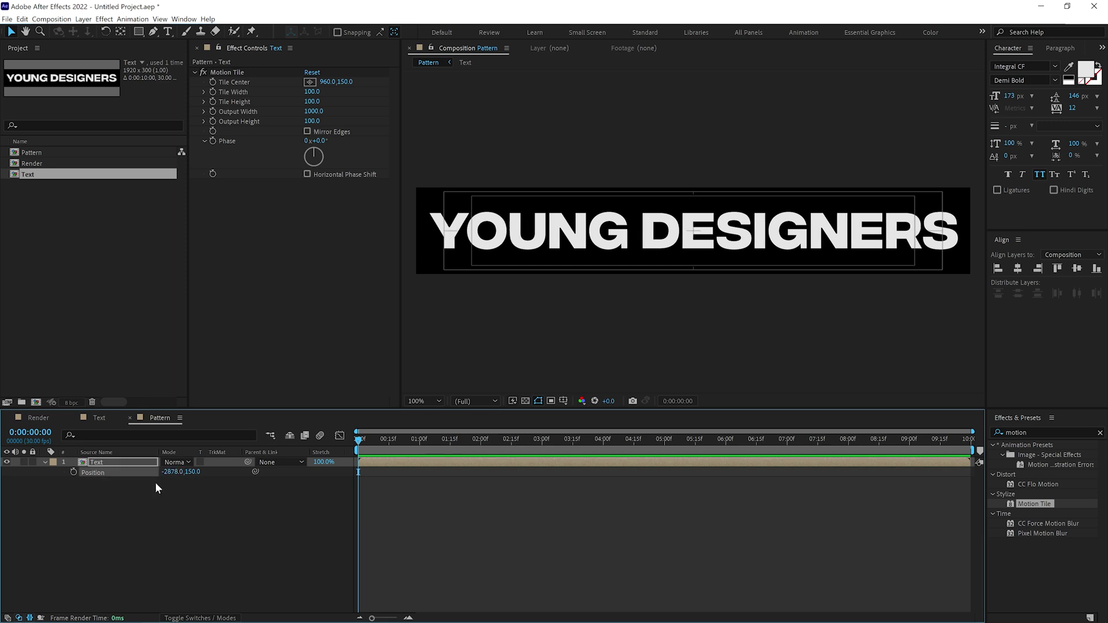
Step: Keyframe Position at 1, 2, 3 and 4 seconds, sliding the text sideways each time
{"action": "left_click", "coordinate": [418, 442]}
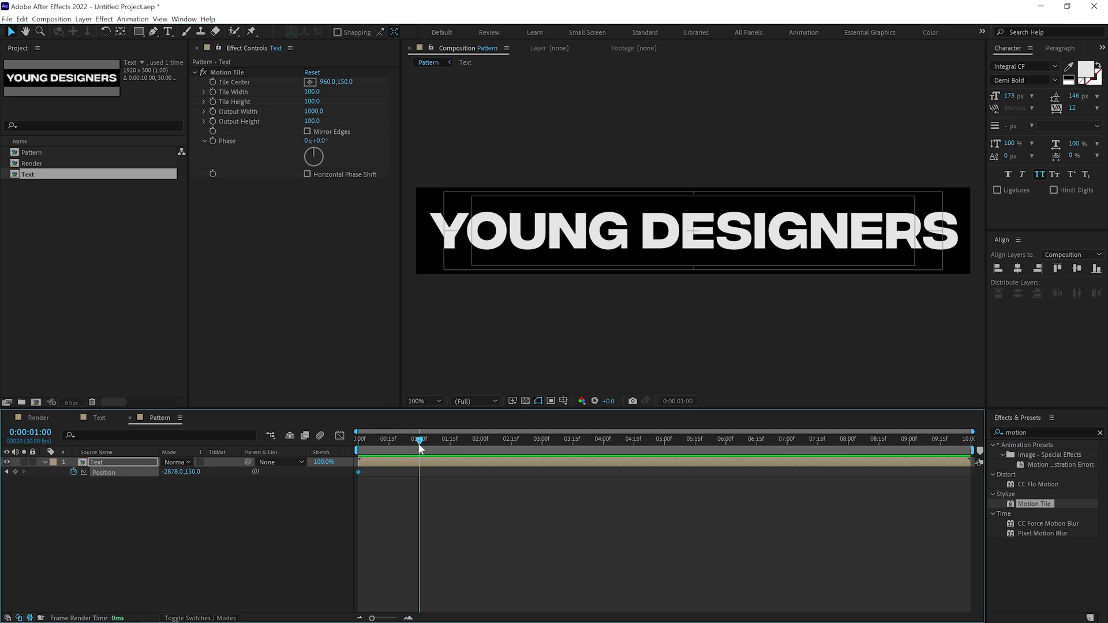
{"action": "left_click_drag", "start_coordinate": [181, 472], "coordinate": [877, 442]}
{"action": "left_click", "coordinate": [479, 441]}
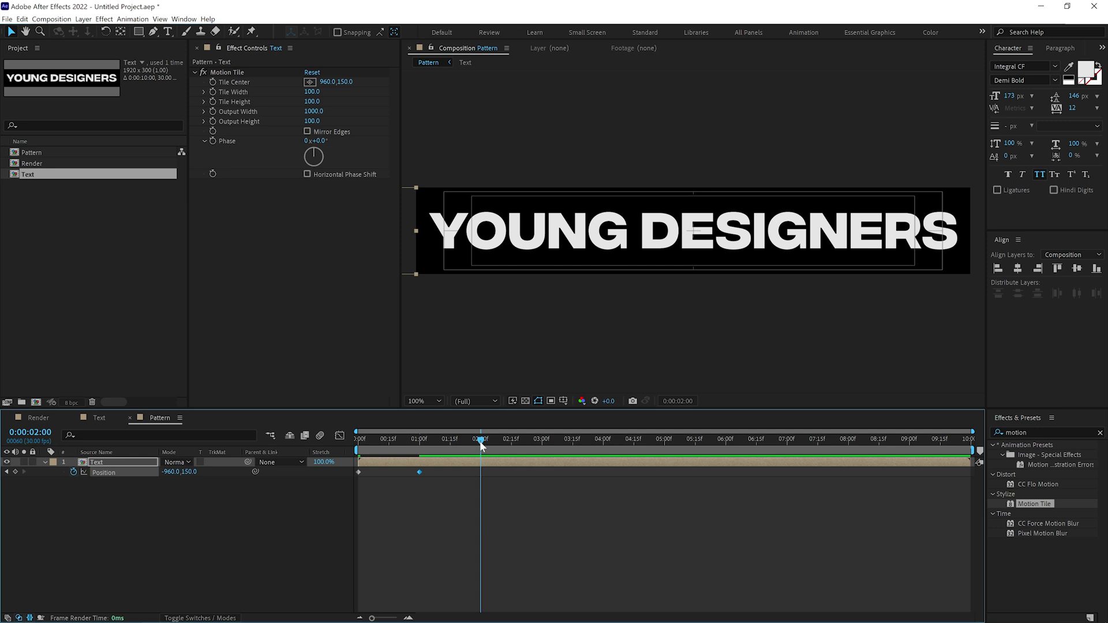
{"action": "left_click_drag", "start_coordinate": [176, 472], "coordinate": [911, 440]}
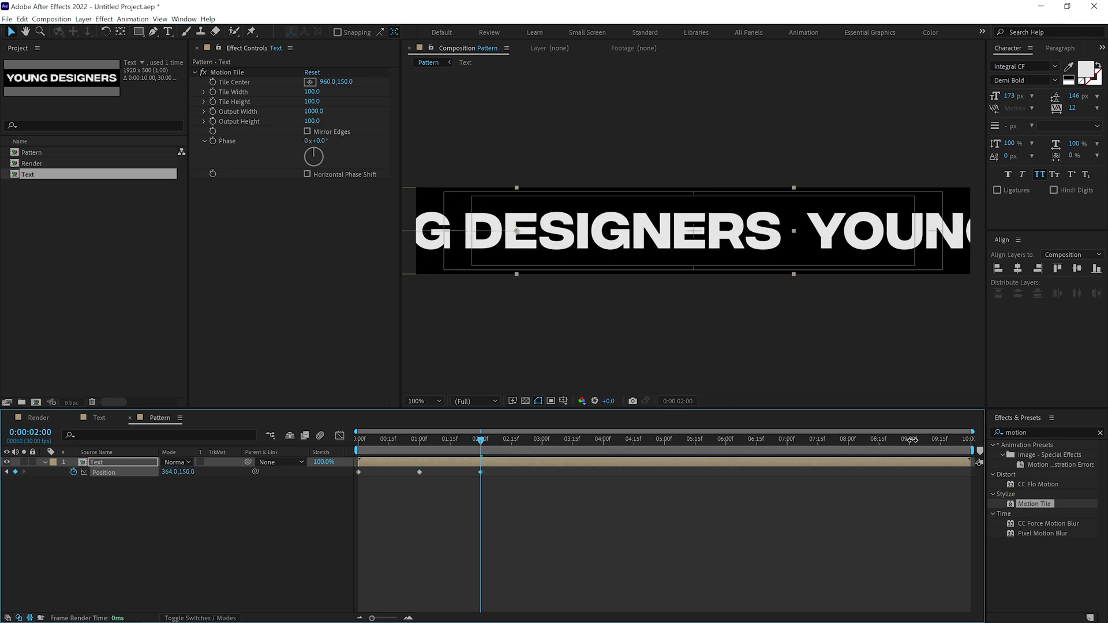
{"action": "left_click_drag", "start_coordinate": [173, 470], "coordinate": [424, 467]}
{"action": "left_click_drag", "start_coordinate": [535, 441], "coordinate": [542, 442]}
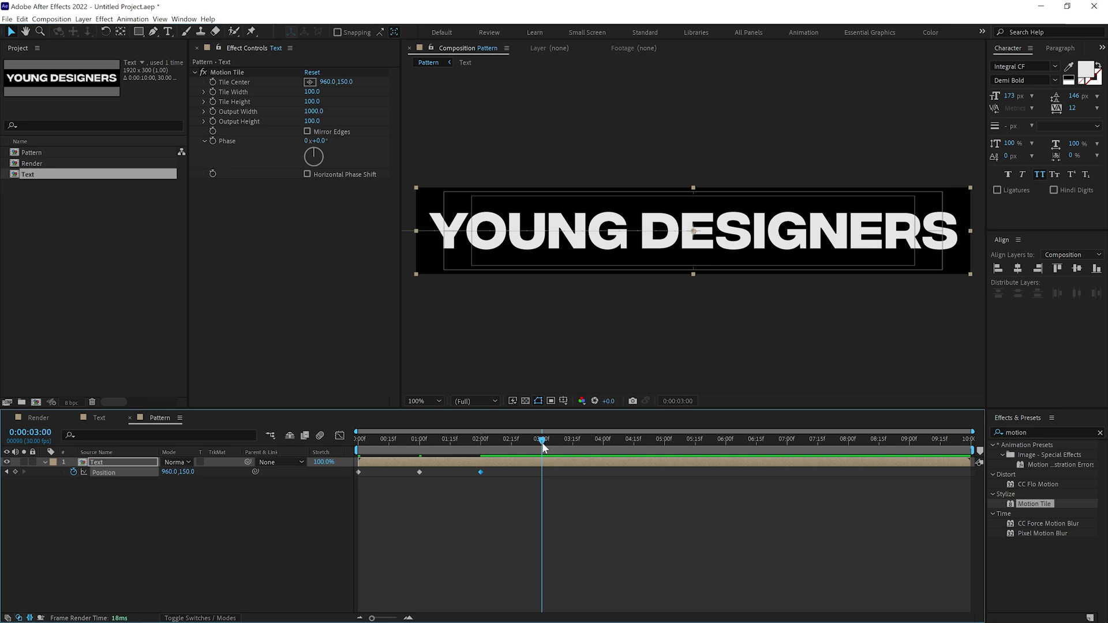
{"action": "left_click_drag", "start_coordinate": [168, 470], "coordinate": [304, 462]}
{"action": "left_click_drag", "start_coordinate": [199, 467], "coordinate": [226, 467]}
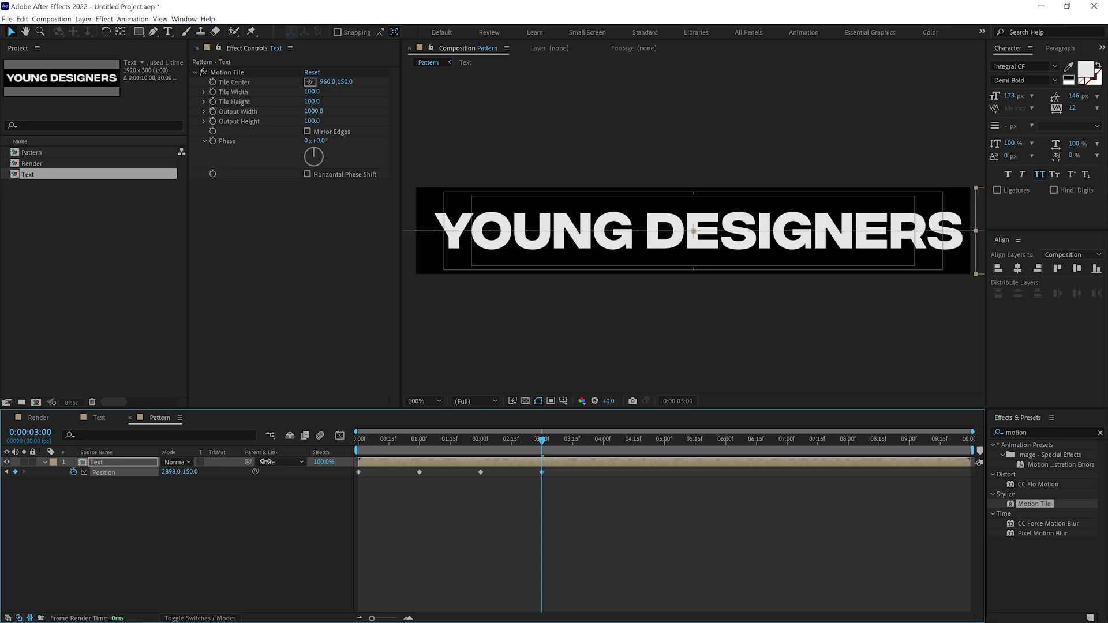
{"action": "left_click", "coordinate": [602, 440]}
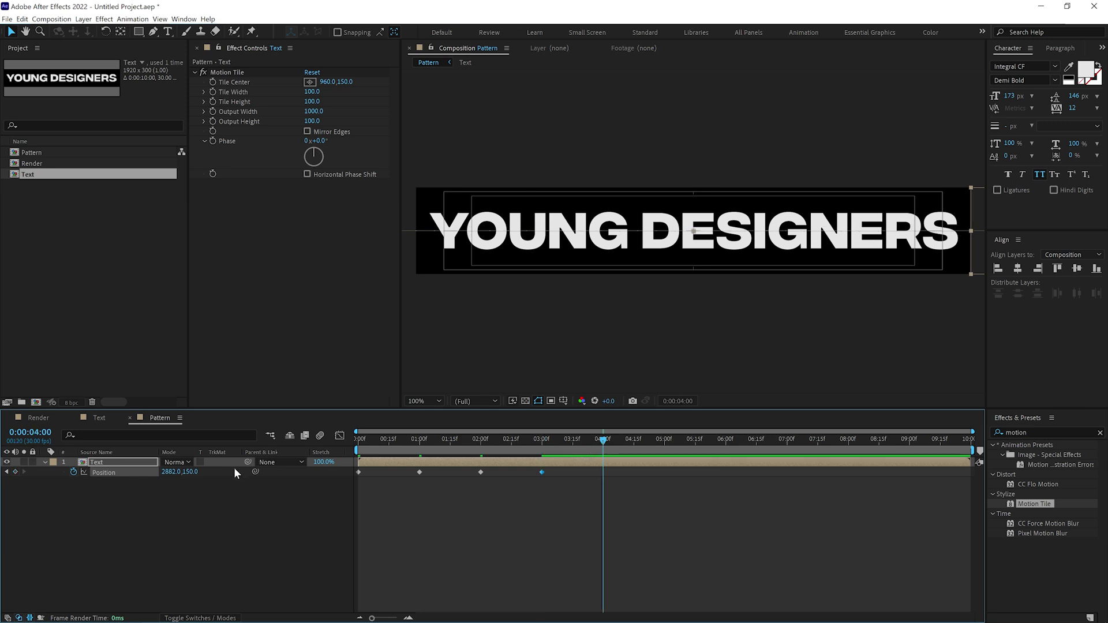
{"action": "left_click_drag", "start_coordinate": [168, 472], "coordinate": [294, 450]}
Step: Preview, then stretch the five Position keyframes so the last lands at 8:00
{"action": "key", "text": "Home"}
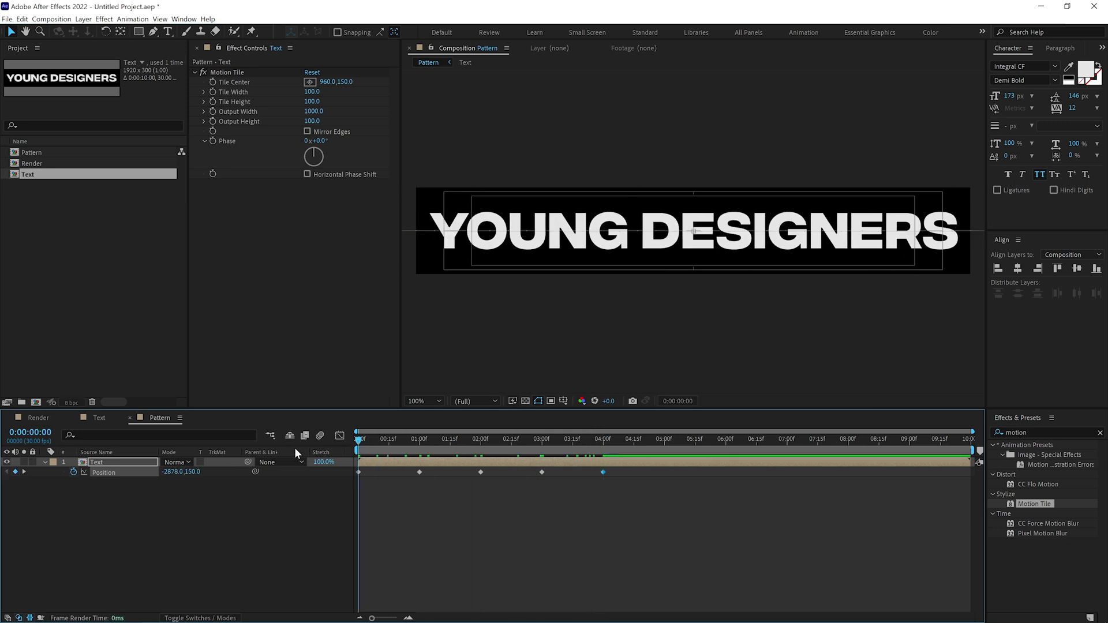
{"action": "key", "text": "space"}
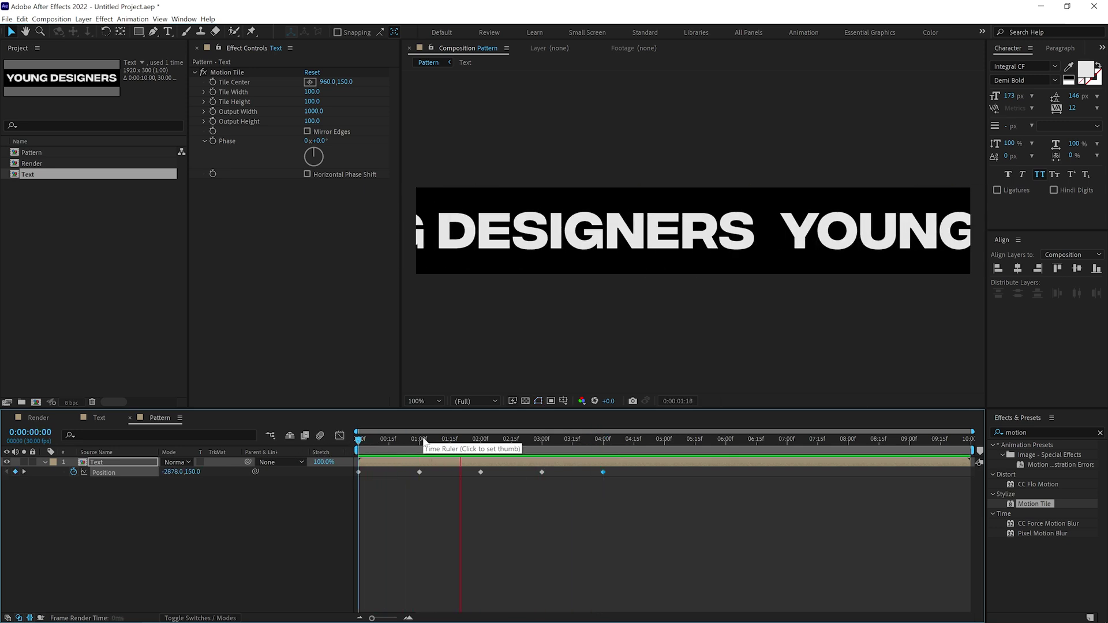
{"action": "left_click", "coordinate": [584, 440]}
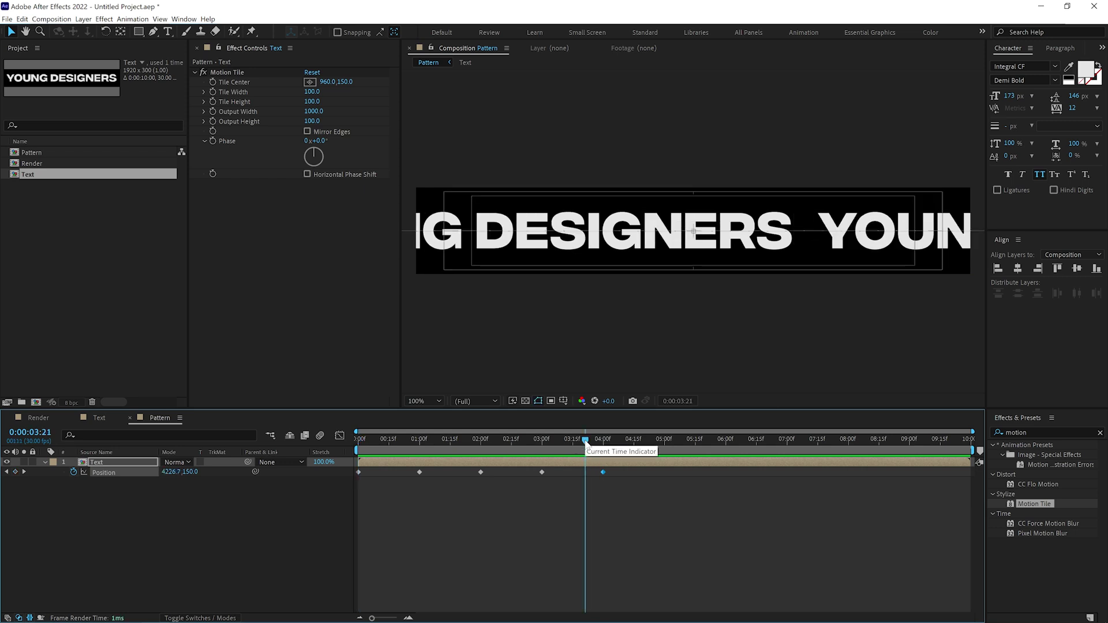
{"action": "left_click_drag", "start_coordinate": [648, 491], "coordinate": [353, 470]}
{"action": "left_click_drag", "start_coordinate": [604, 472], "coordinate": [851, 461]}
Step: Apply Easy Ease (F9) to all Position keyframes and show the speed graph
{"action": "key", "text": "space"}
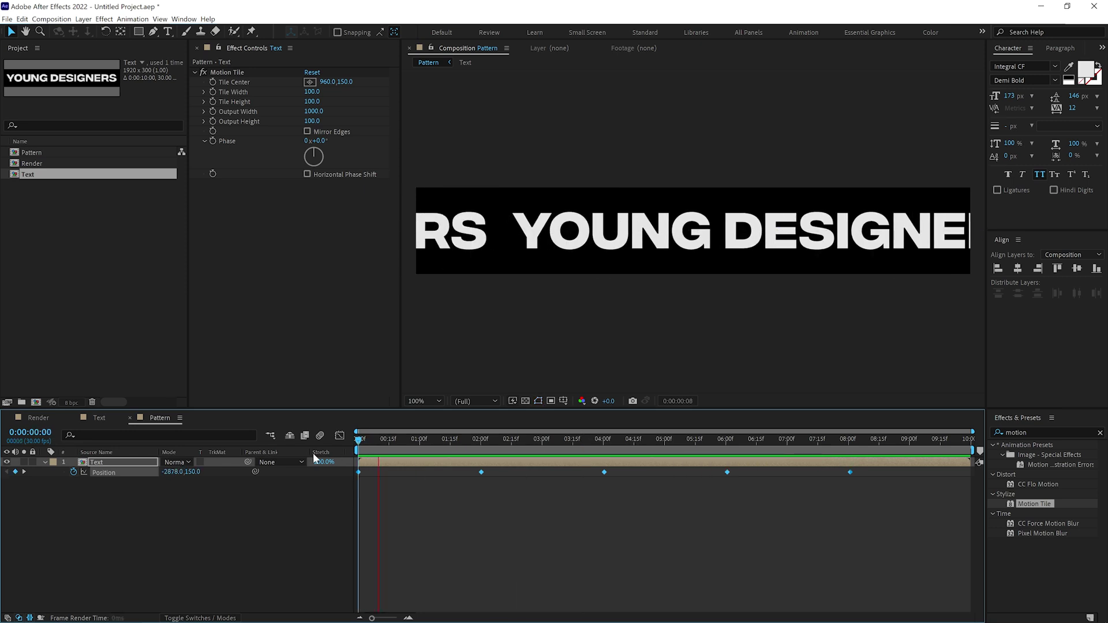
{"action": "left_click", "coordinate": [441, 444]}
{"action": "left_click_drag", "start_coordinate": [917, 506], "coordinate": [350, 465]}
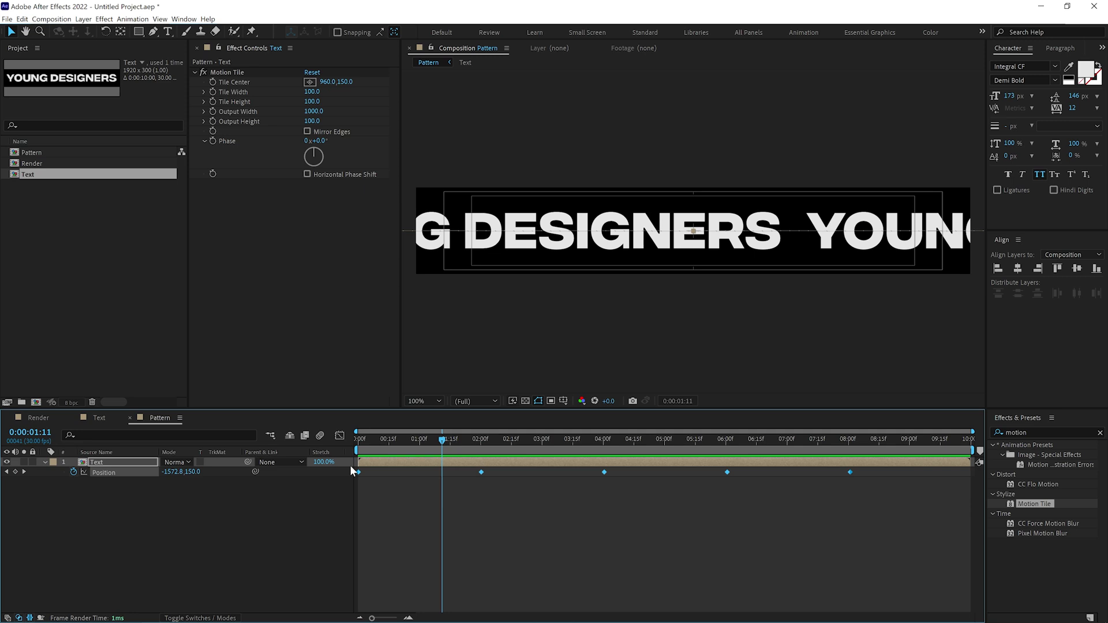
{"action": "key", "text": "F9"}
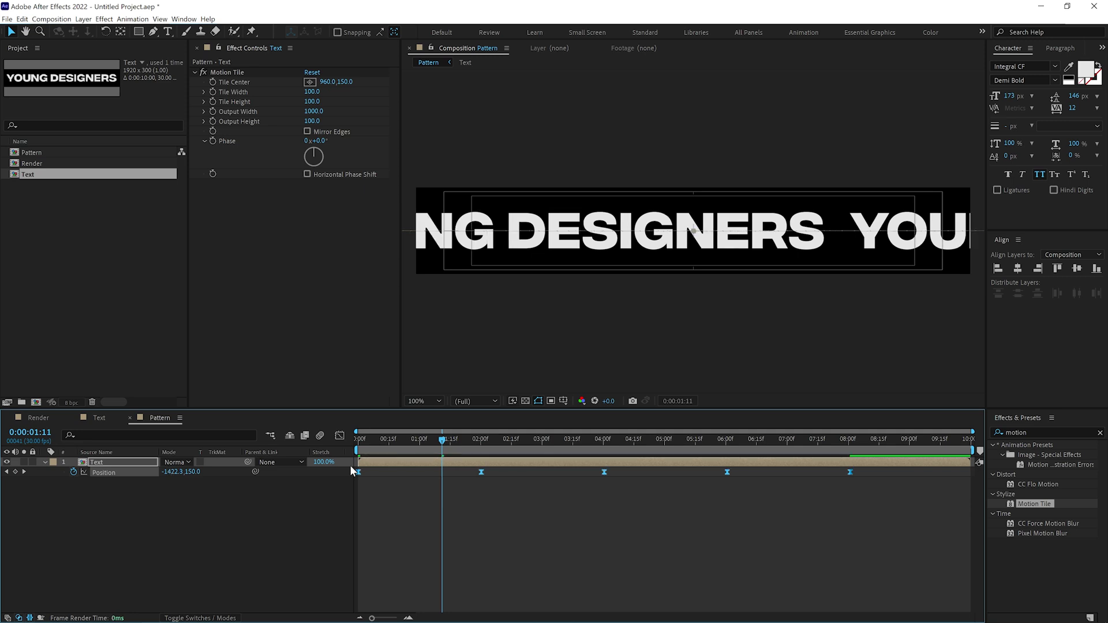
{"action": "left_click", "coordinate": [340, 437]}
Step: Select all Position keyframes in the graph and adjust the first speed peak
{"action": "right_click", "coordinate": [542, 519]}
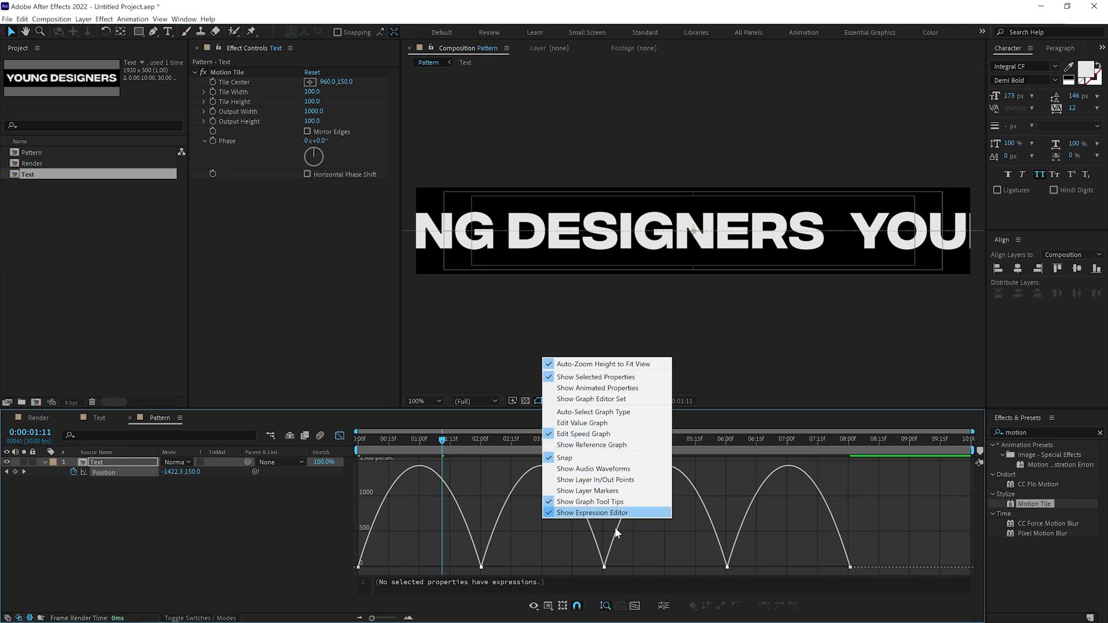
{"action": "left_click", "coordinate": [465, 517]}
{"action": "left_click_drag", "start_coordinate": [431, 443], "coordinate": [420, 443]}
{"action": "key", "text": "ctrl+a"}
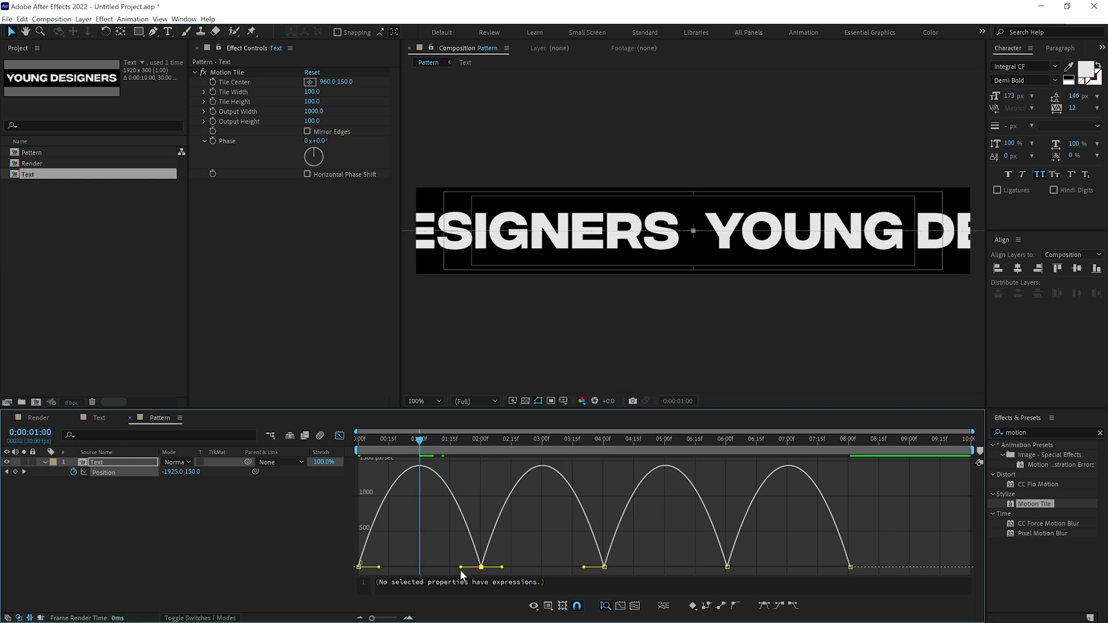
{"action": "mouse_move", "coordinate": [399, 568]}
{"action": "left_mouse_down"}
{"action": "mouse_move", "coordinate": [378, 567]}
{"action": "mouse_move", "coordinate": [396, 567]}
{"action": "left_mouse_up"}
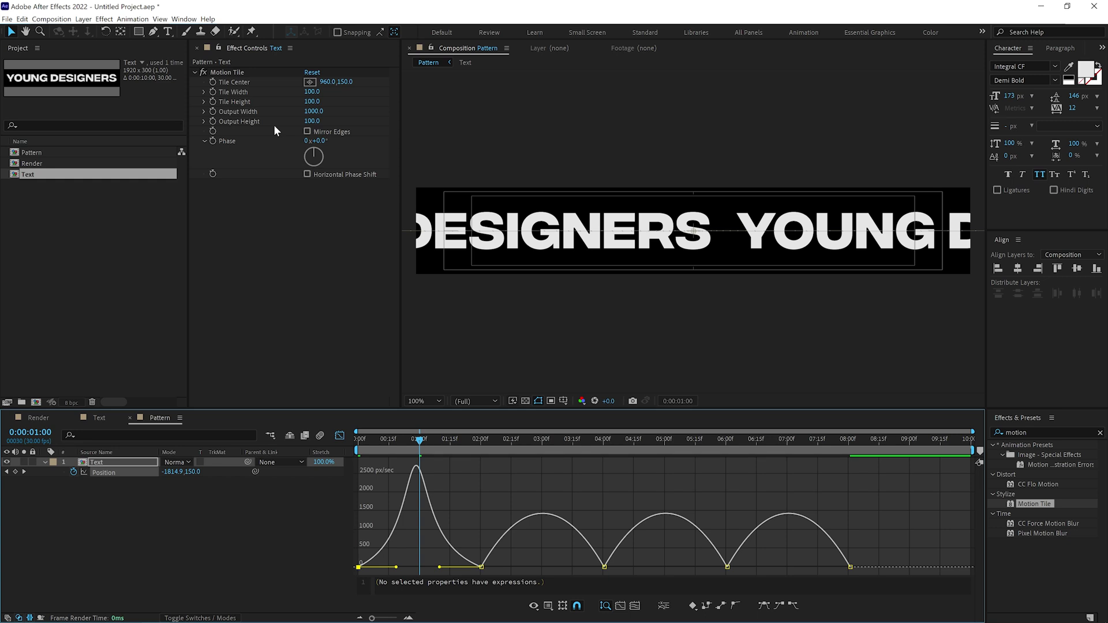
Step: Set 85 ease influence on all five keyframes via Keyframe Wingman
{"action": "left_click", "coordinate": [182, 101]}
{"action": "left_click", "coordinate": [185, 19]}
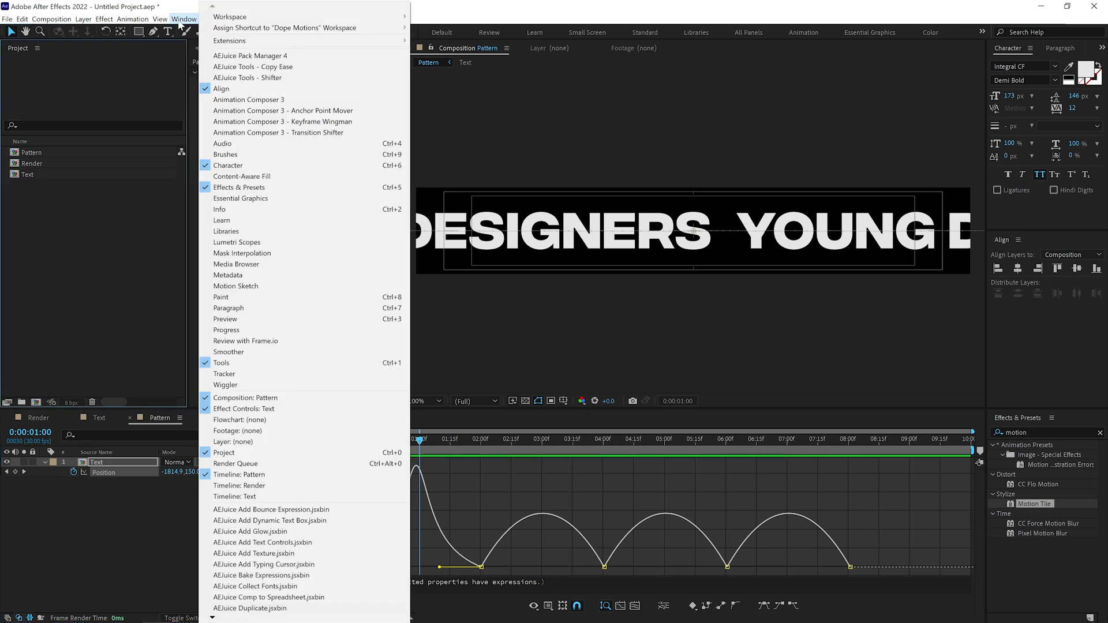
{"action": "left_click", "coordinate": [306, 124]}
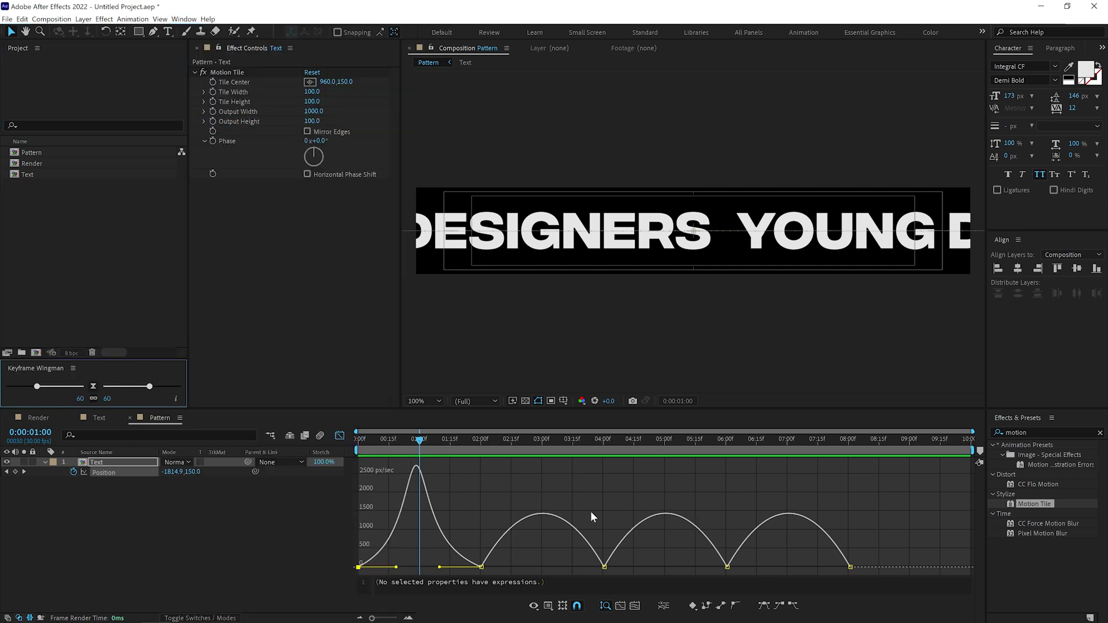
{"action": "left_click_drag", "start_coordinate": [881, 549], "coordinate": [321, 547]}
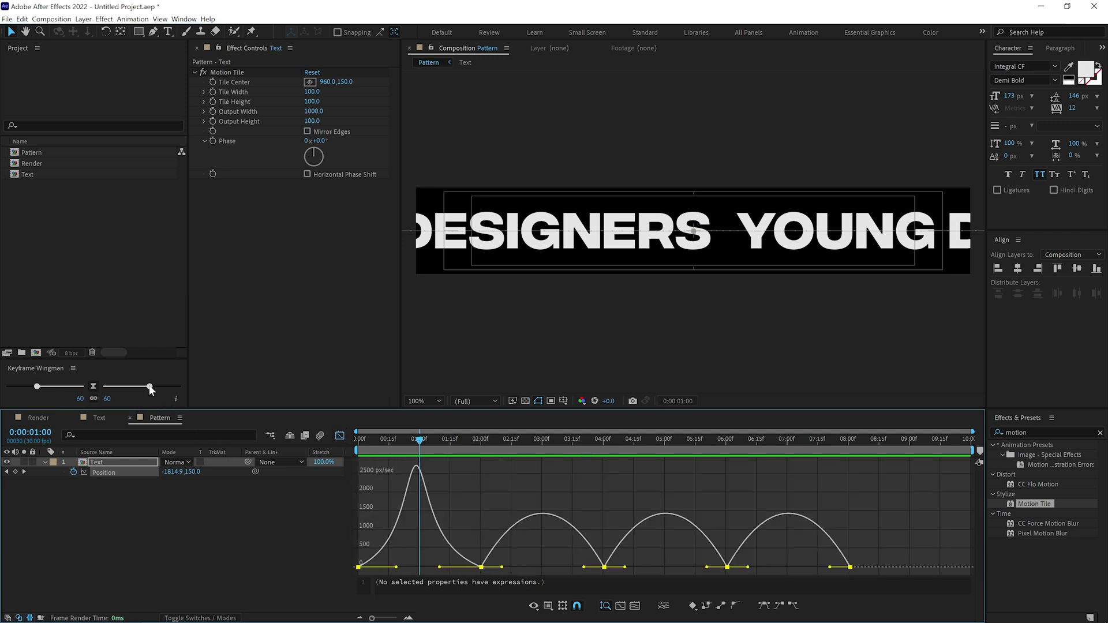
{"action": "left_click_drag", "start_coordinate": [150, 389], "coordinate": [161, 390]}
{"action": "left_click", "coordinate": [107, 398]}
{"action": "type", "text": "8"}
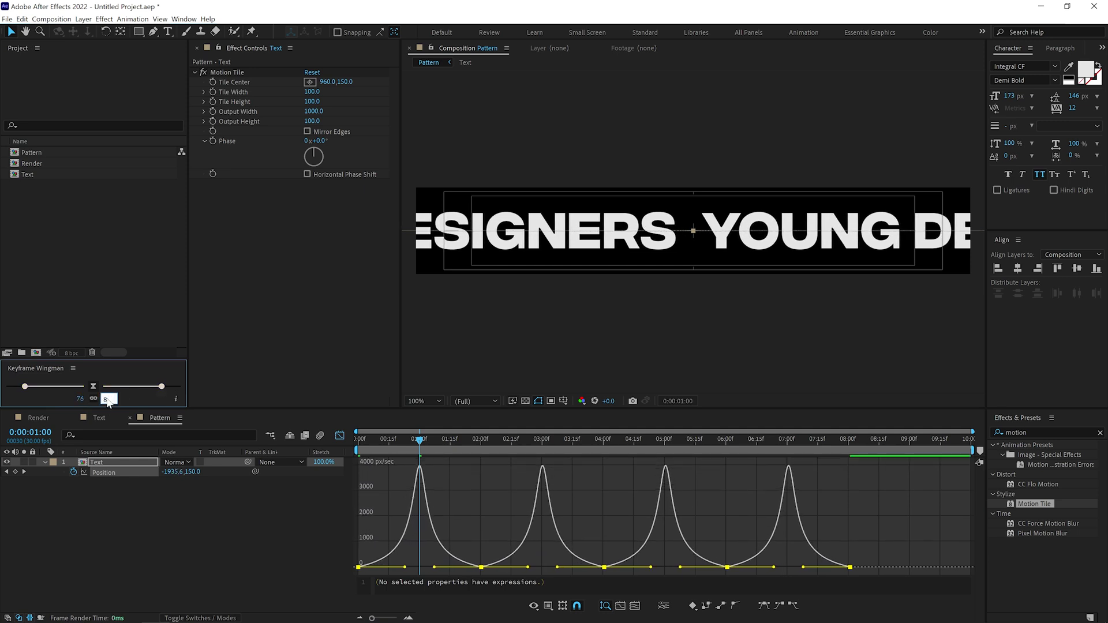
{"action": "type", "text": "5"}
{"action": "left_click", "coordinate": [126, 499]}
Step: Return to the layer bar view and preview the eased animation from the start
{"action": "left_click", "coordinate": [340, 435]}
{"action": "key", "text": "Home"}
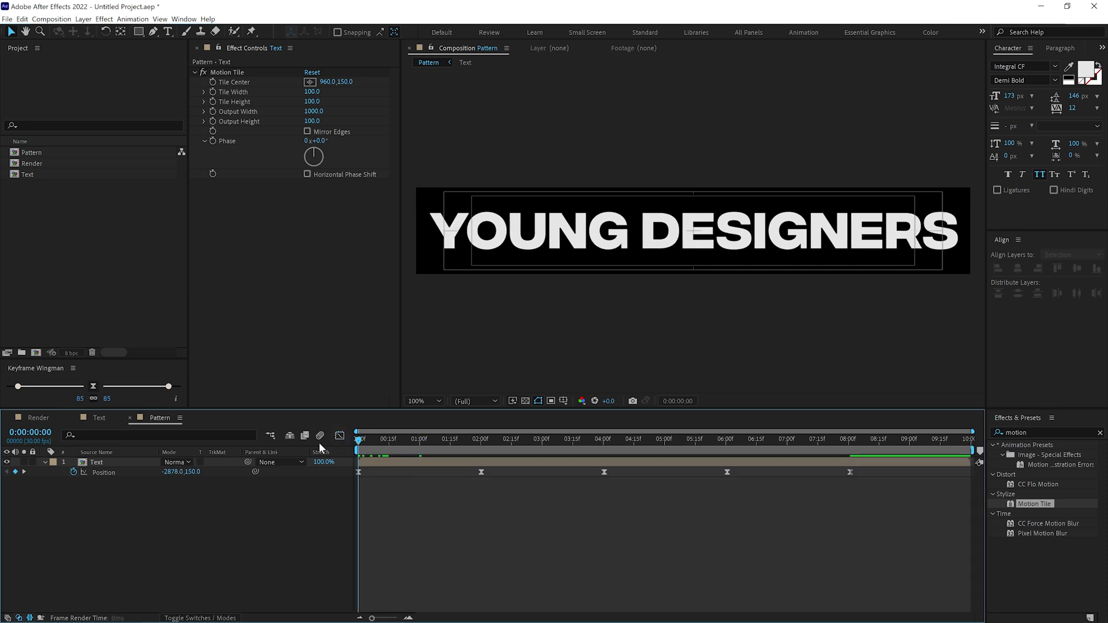
{"action": "key", "text": "space"}
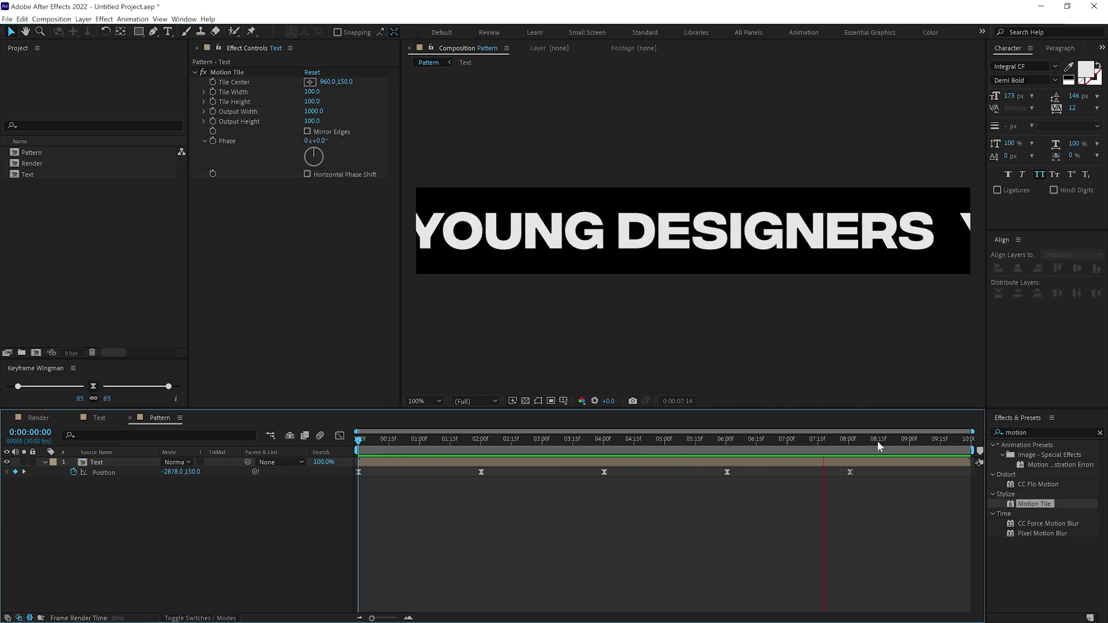
Step: Add a final Position keyframe at 9:29 and apply the sharp easing to all keys
{"action": "left_click_drag", "start_coordinate": [809, 442], "coordinate": [975, 463]}
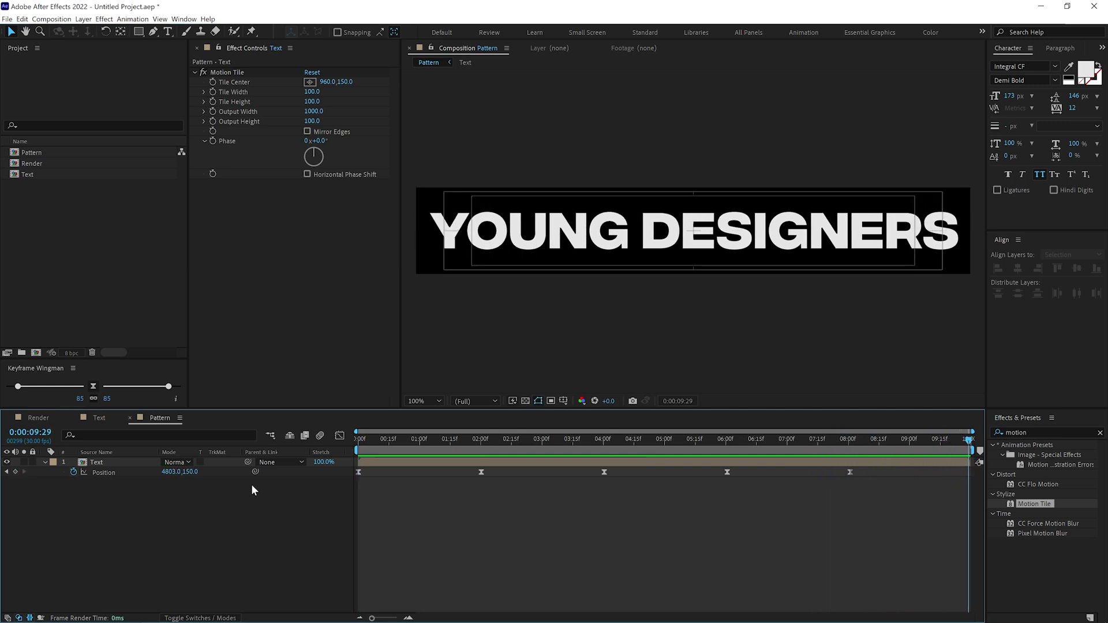
{"action": "left_click_drag", "start_coordinate": [164, 472], "coordinate": [961, 517]}
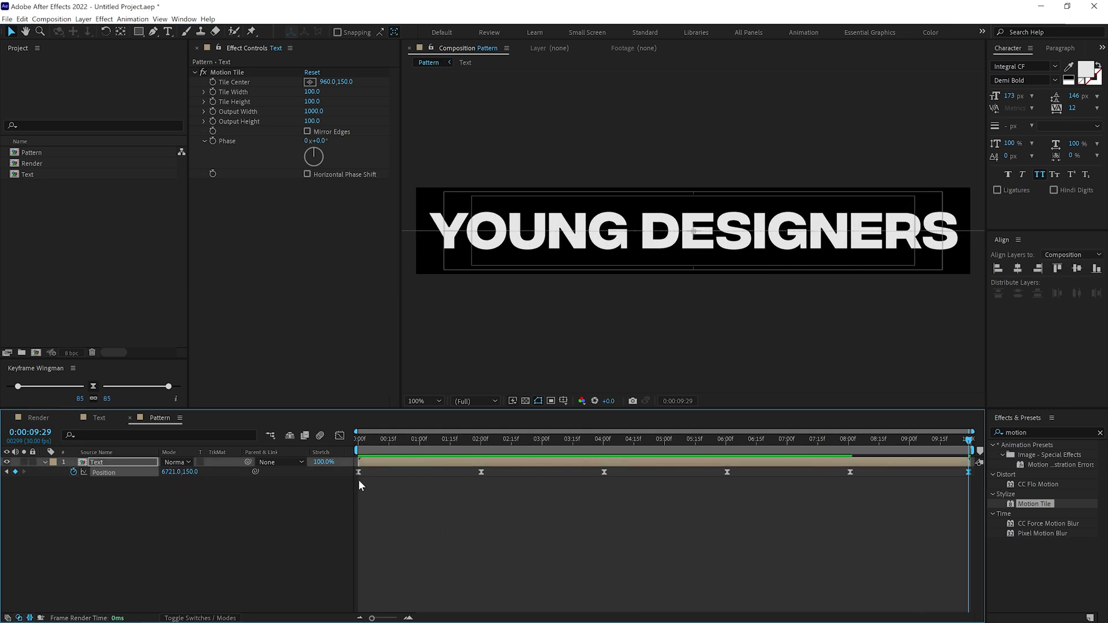
{"action": "left_click_drag", "start_coordinate": [359, 479], "coordinate": [455, 477]}
{"action": "left_click", "coordinate": [114, 472]}
{"action": "left_click", "coordinate": [93, 387]}
Step: Preview the animation and collapse the Text layer's properties
{"action": "key", "text": "space"}
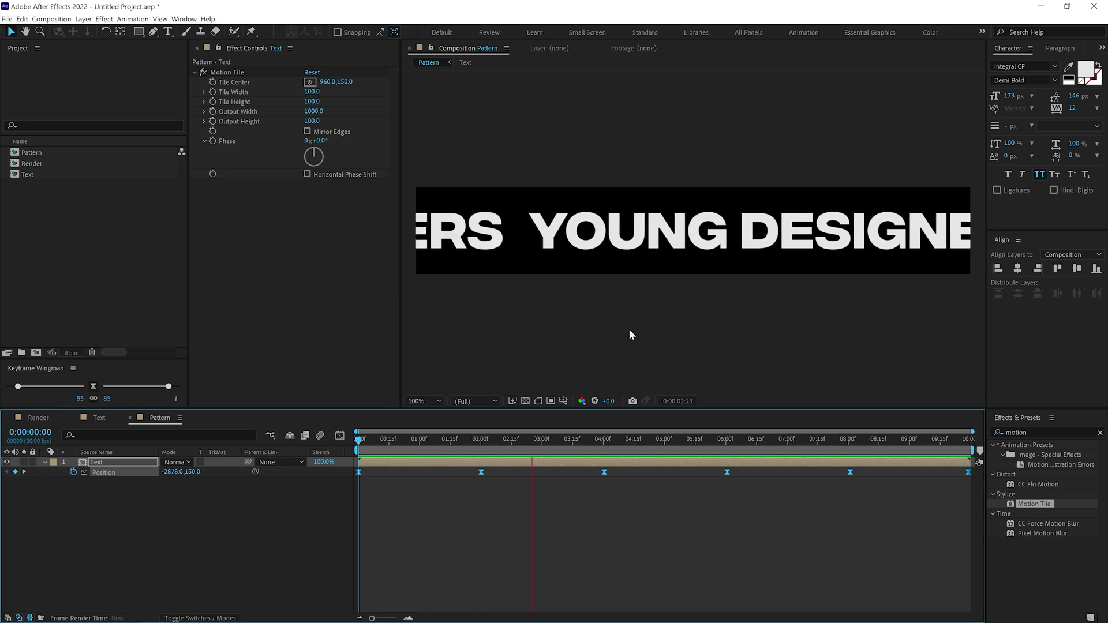
{"action": "key", "text": "space"}
{"action": "left_click", "coordinate": [45, 461]}
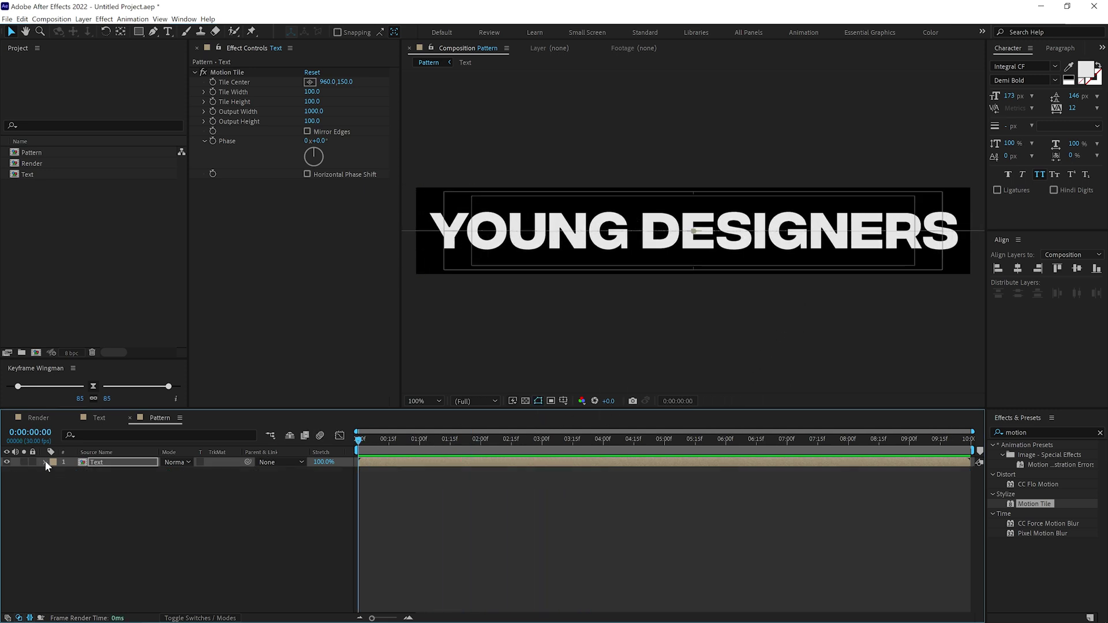
Step: Add the Pattern comp to Render and apply the Tint effect to it
{"action": "left_click", "coordinate": [39, 417]}
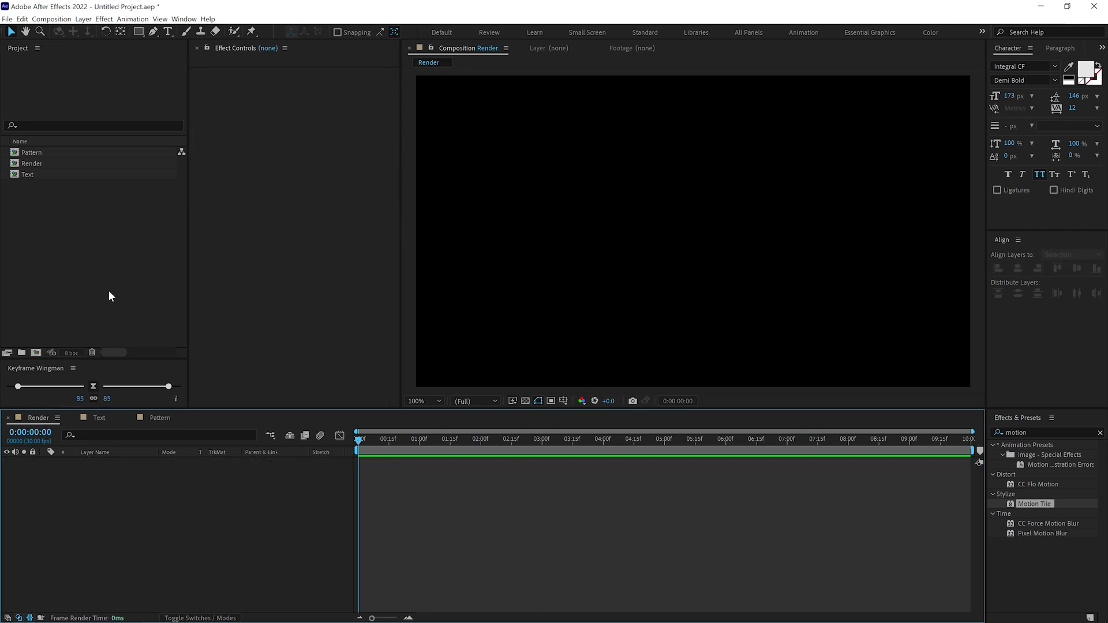
{"action": "left_click_drag", "start_coordinate": [34, 153], "coordinate": [116, 479]}
{"action": "double_click", "coordinate": [1044, 432]}
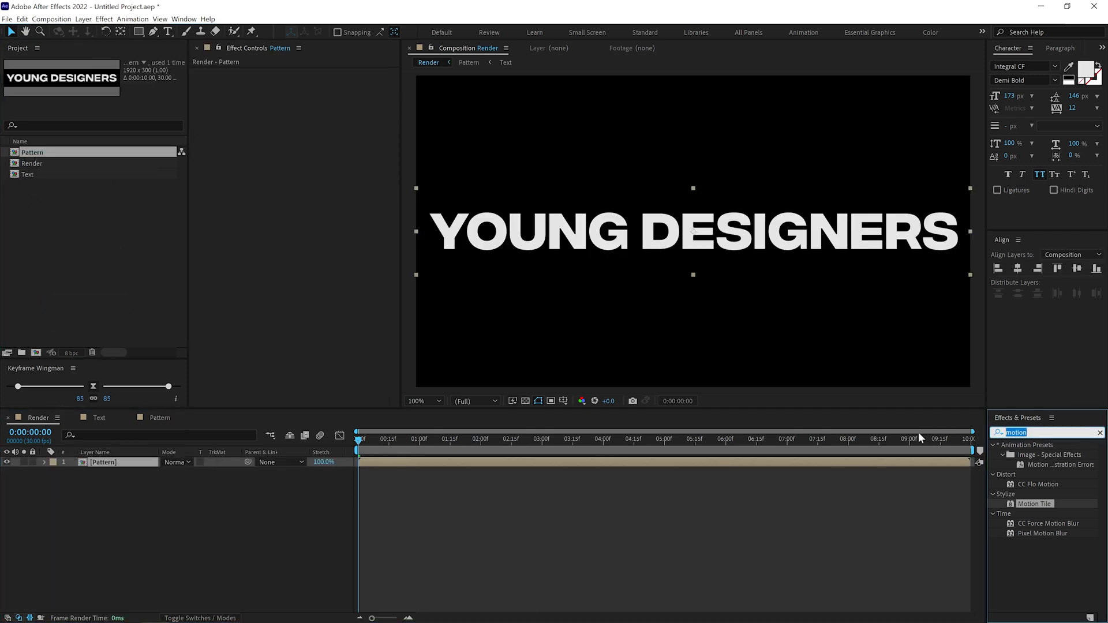
{"action": "type", "text": "tint"}
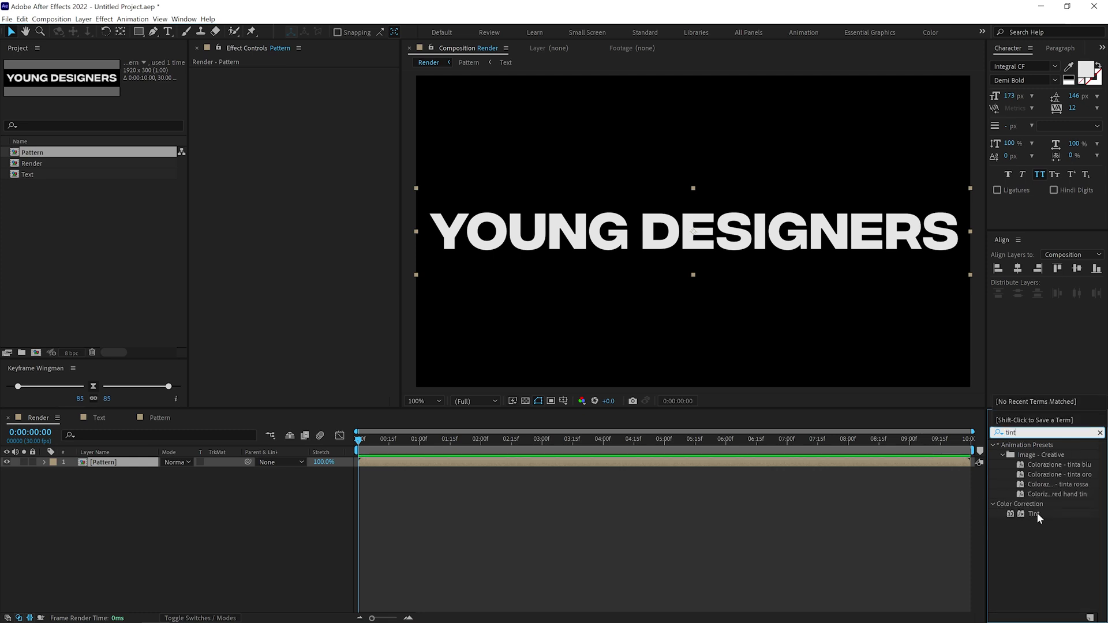
{"action": "double_click", "coordinate": [1033, 512]}
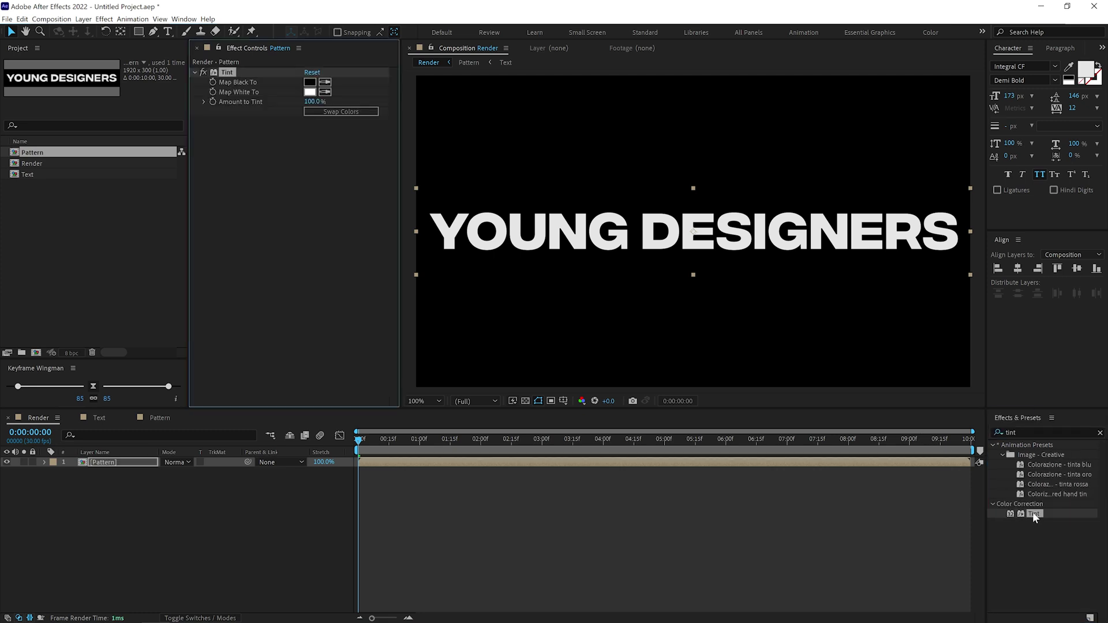
Step: Set the Pattern layer's Scale to 50%
{"action": "left_click", "coordinate": [112, 465]}
{"action": "key", "text": "s"}
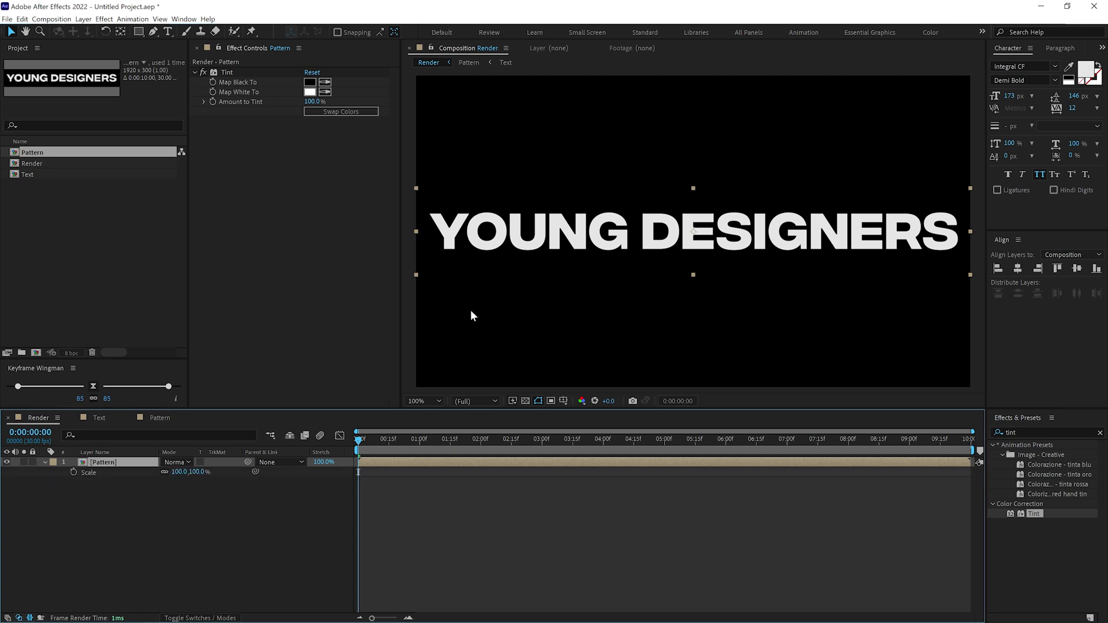
{"action": "left_click", "coordinate": [198, 472]}
{"action": "type", "text": "50"}
{"action": "key", "text": "Return"}
Step: Enable Collapse Transformations on the Pattern layer and scrub to preview the scrolling
{"action": "left_click", "coordinate": [210, 489]}
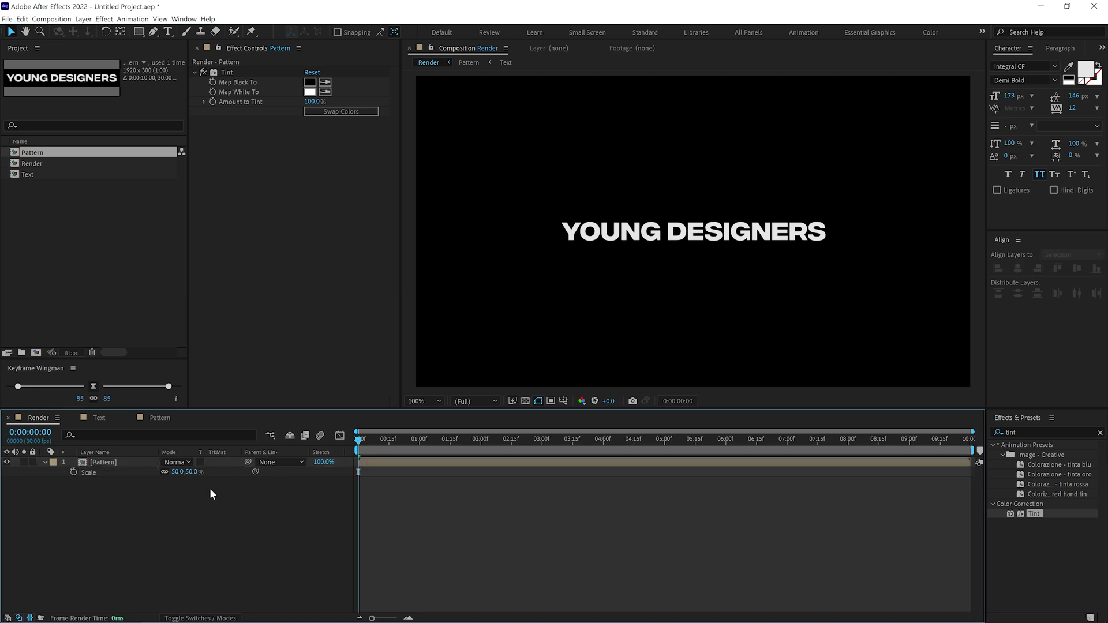
{"action": "key", "text": "F4"}
{"action": "left_click", "coordinate": [174, 461]}
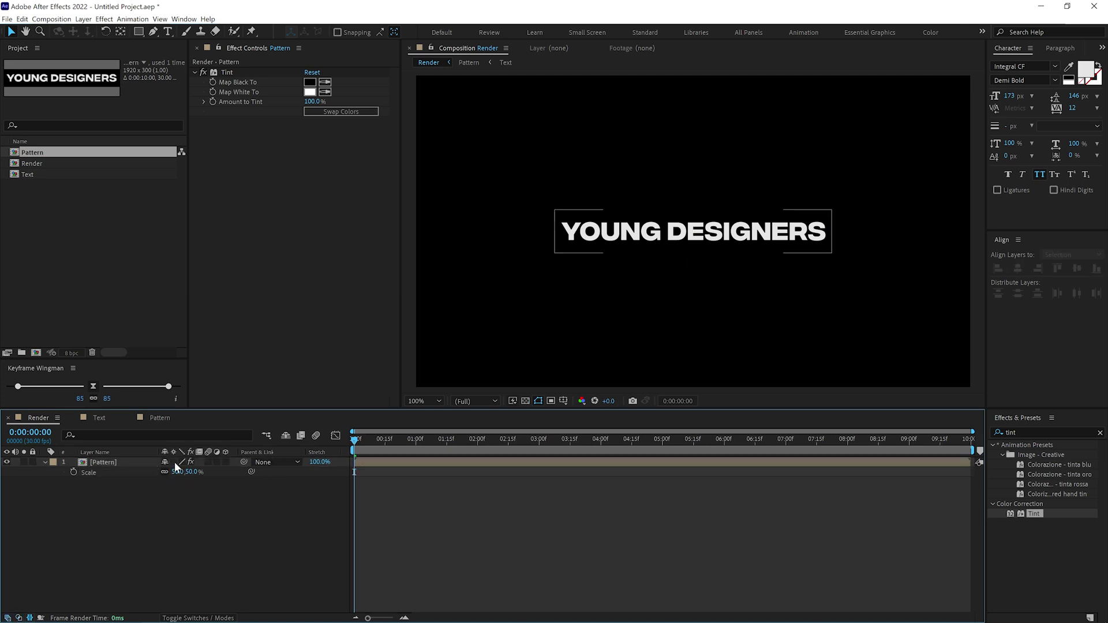
{"action": "left_click", "coordinate": [173, 462]}
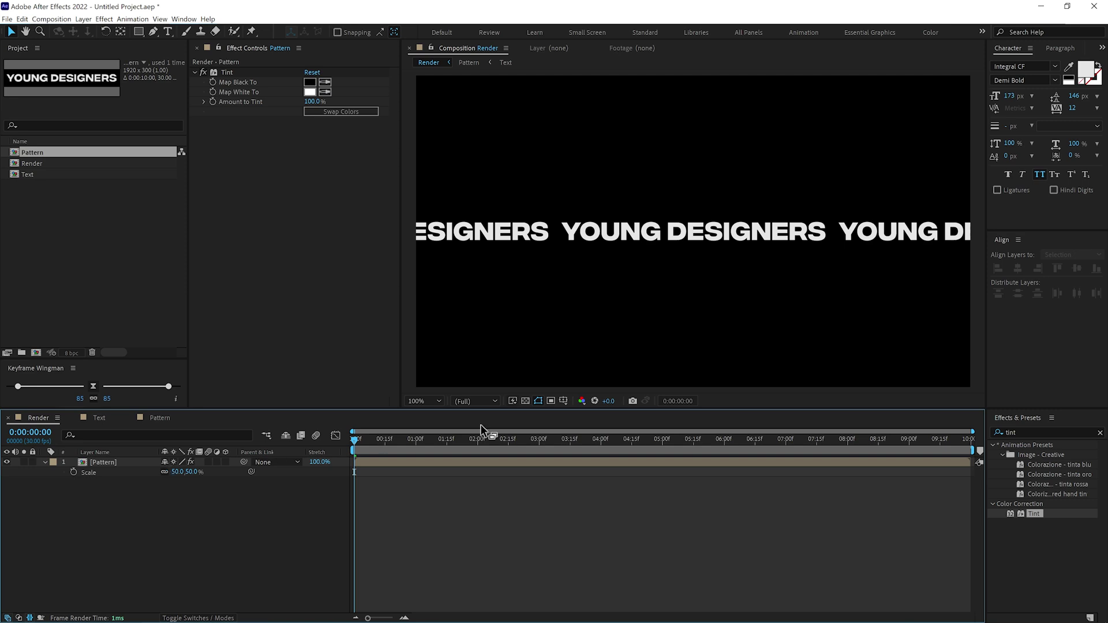
{"action": "left_click_drag", "start_coordinate": [367, 442], "coordinate": [306, 451]}
{"action": "left_click", "coordinate": [100, 462]}
Step: Add a black solid named BG under the 'young designers' layer in Text, then return to Render
{"action": "left_click", "coordinate": [99, 420]}
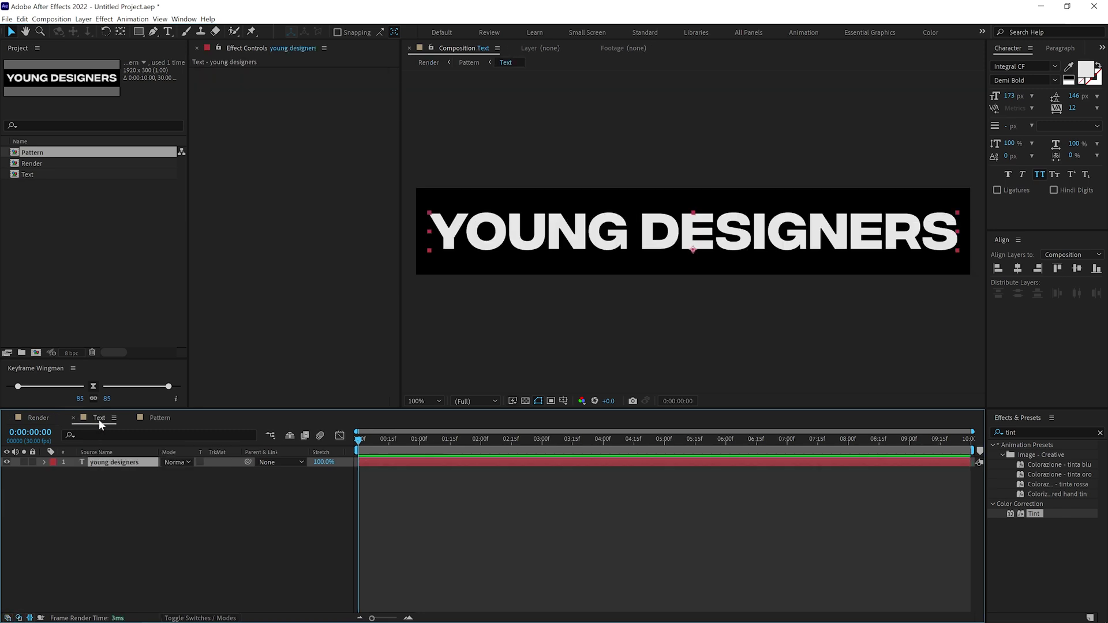
{"action": "left_click", "coordinate": [156, 519]}
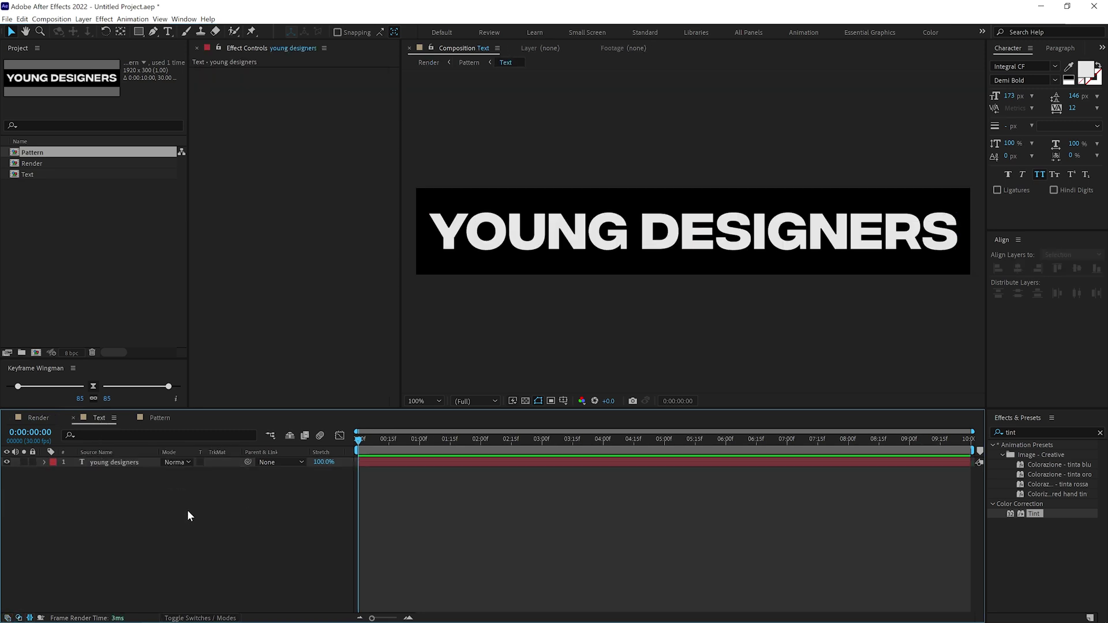
{"action": "key", "text": "ctrl+y"}
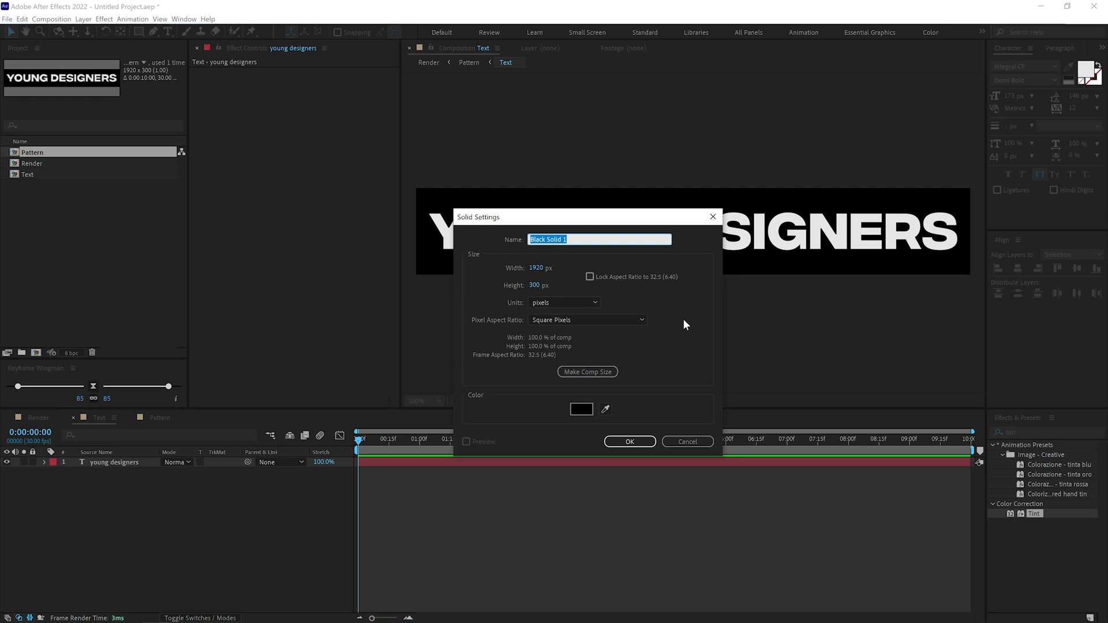
{"action": "type", "text": "BG"}
{"action": "left_click", "coordinate": [580, 409]}
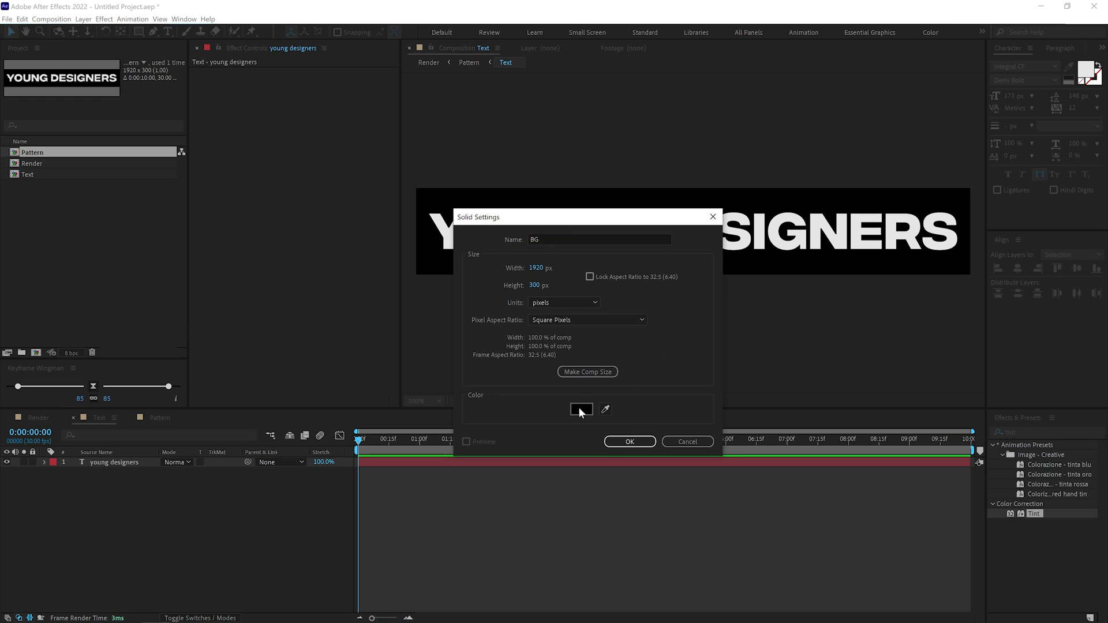
{"action": "left_click", "coordinate": [489, 375]}
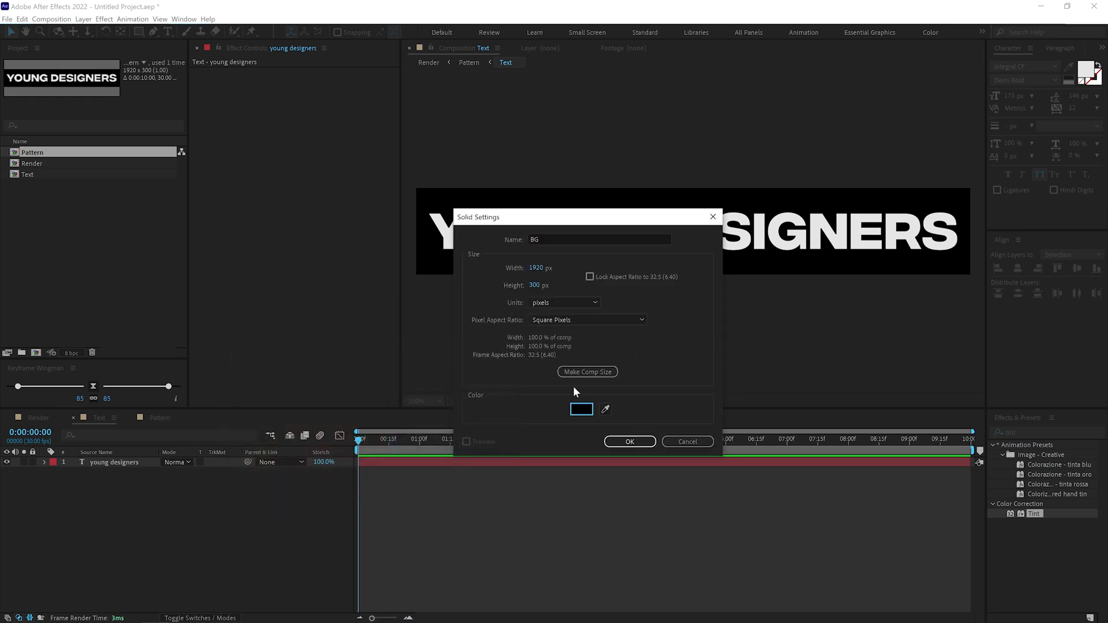
{"action": "left_click", "coordinate": [630, 442]}
{"action": "left_click_drag", "start_coordinate": [134, 466], "coordinate": [123, 486]}
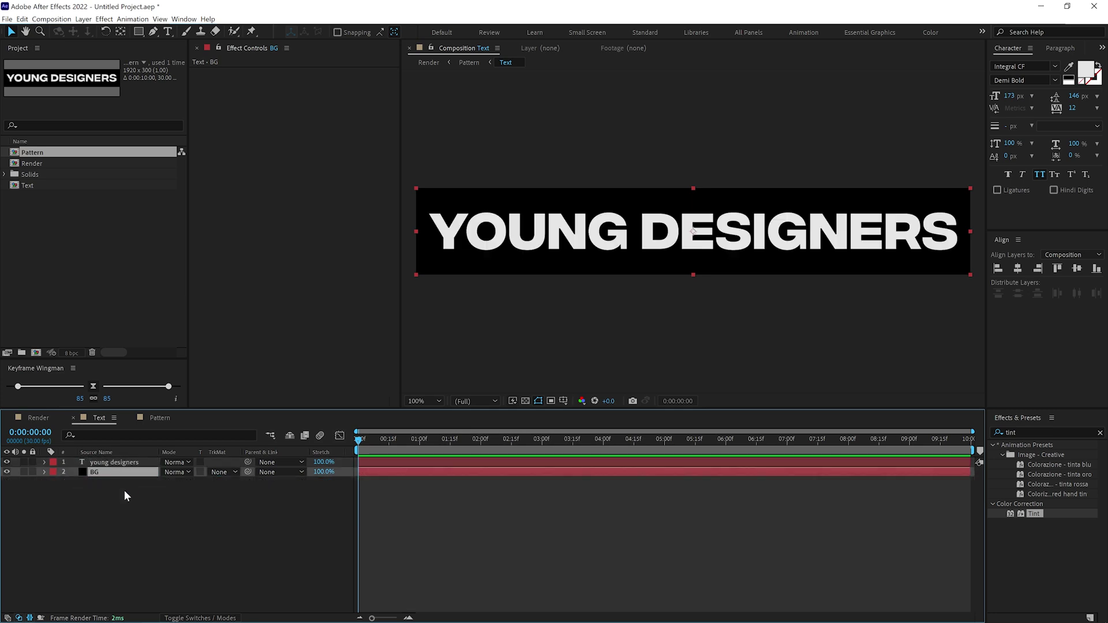
{"action": "left_click", "coordinate": [42, 417]}
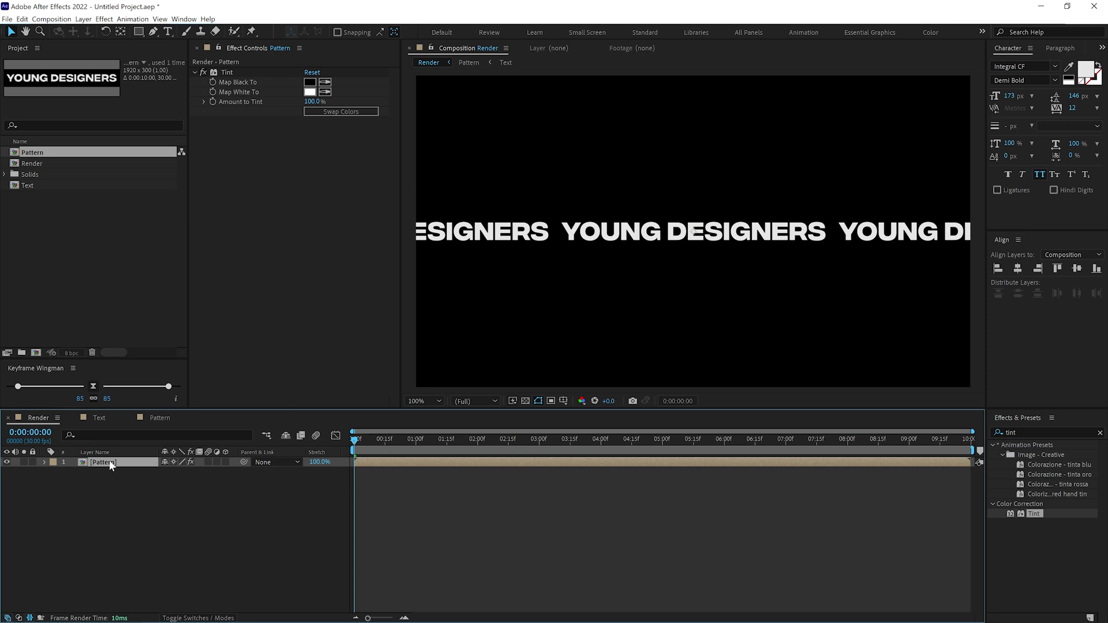
Step: Duplicate the Pattern layer, swap Tint colours to black-on-white, and stack the copy below
{"action": "key", "text": "ctrl+d"}
{"action": "left_click_drag", "start_coordinate": [694, 237], "coordinate": [693, 275]}
{"action": "left_click", "coordinate": [328, 110]}
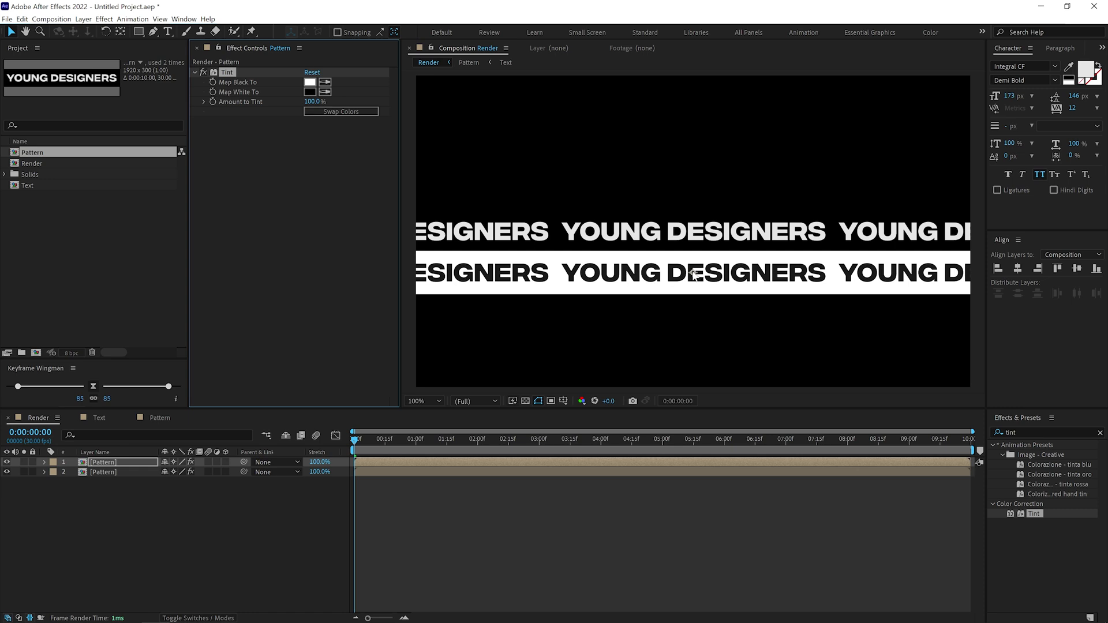
{"action": "left_click_drag", "start_coordinate": [693, 274], "coordinate": [694, 284]}
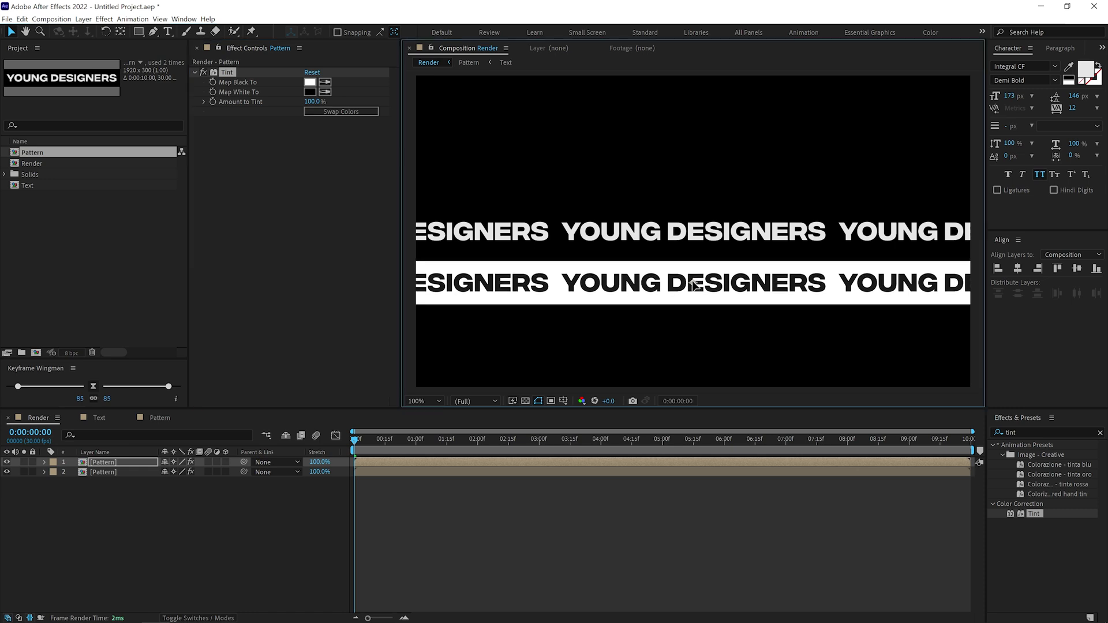
{"action": "left_click", "coordinate": [100, 471]}
{"action": "left_click", "coordinate": [333, 111]}
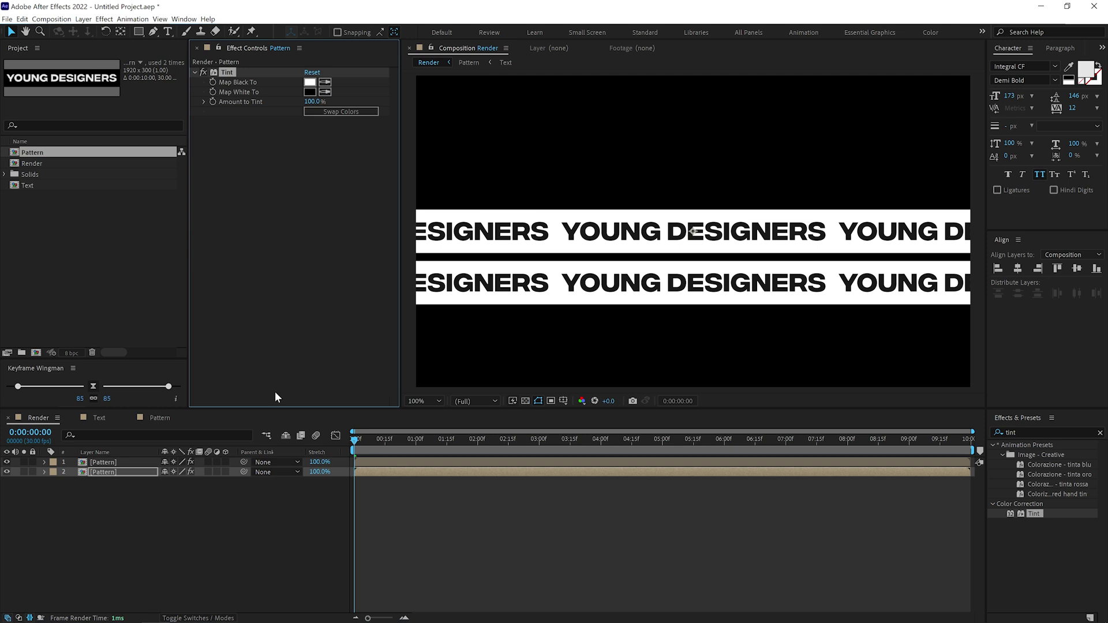
{"action": "left_click", "coordinate": [109, 462]}
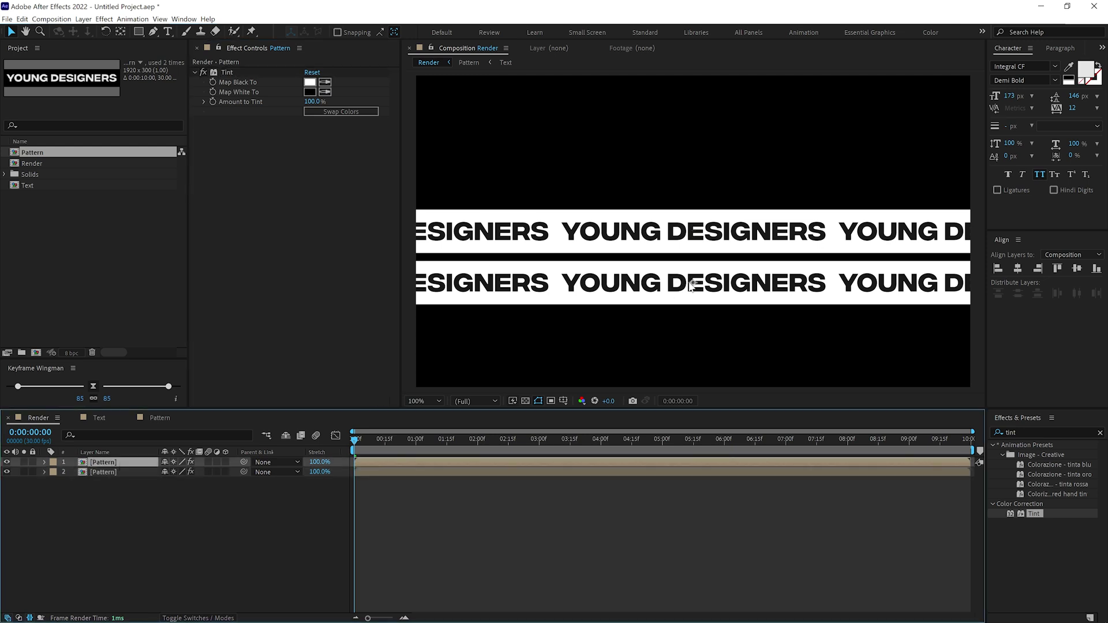
{"action": "left_click", "coordinate": [693, 284]}
{"action": "left_click_drag", "start_coordinate": [693, 285], "coordinate": [692, 278]}
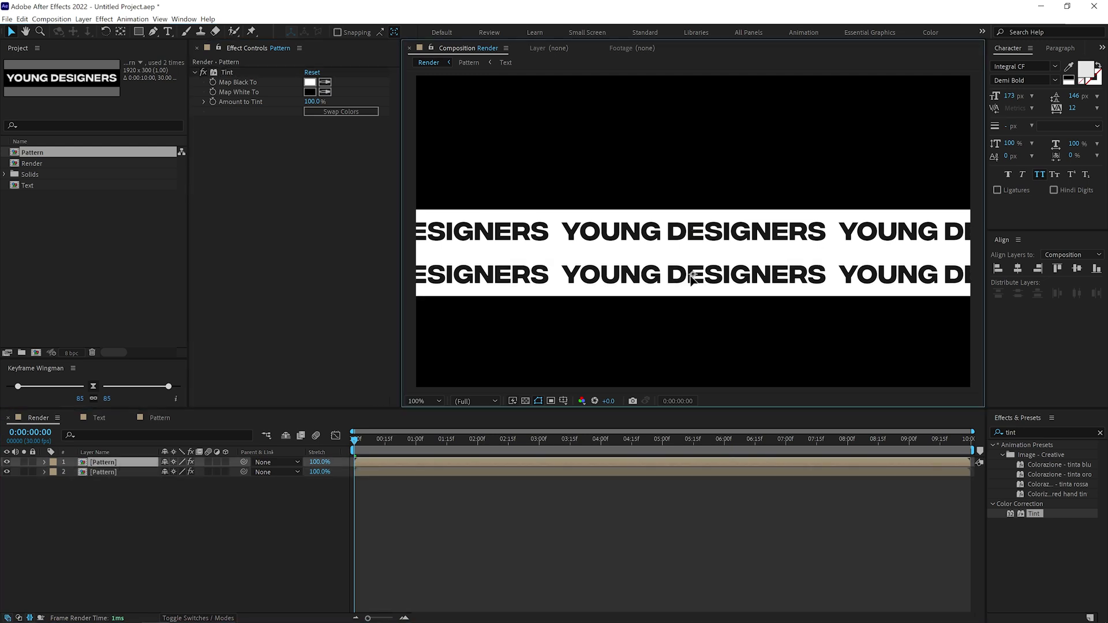
{"action": "scroll", "coordinate": [583, 287], "scroll_direction": "down", "scroll_amount": 2}
{"action": "scroll", "coordinate": [583, 285], "scroll_direction": "up", "scroll_amount": 2}
Step: Move both Pattern rows up to the top of the frame
{"action": "left_click_drag", "start_coordinate": [99, 494], "coordinate": [110, 458]}
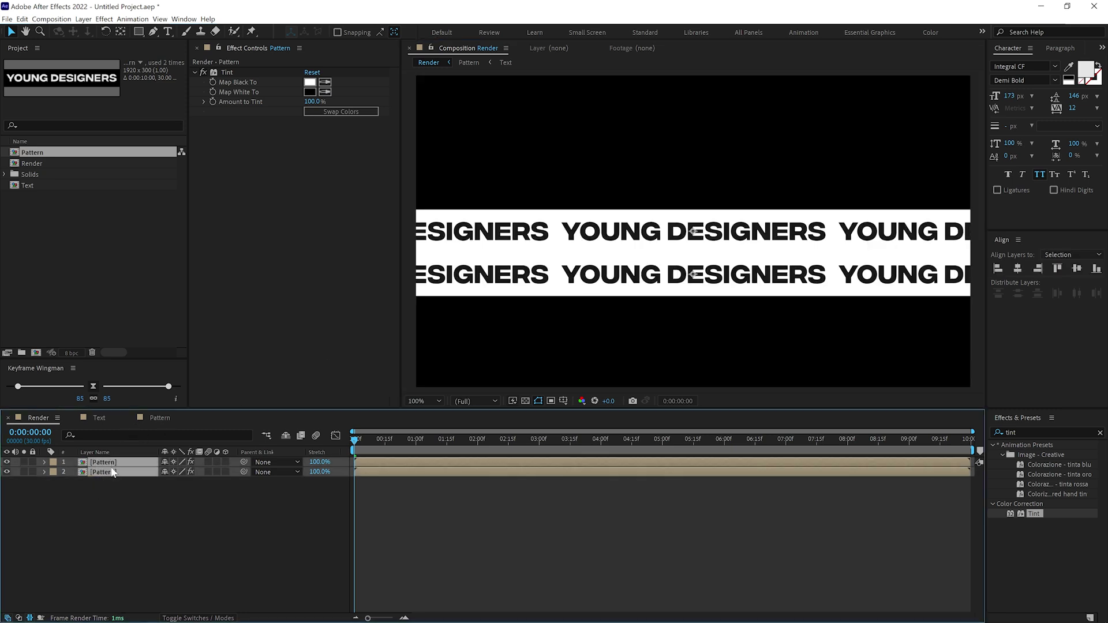
{"action": "key", "text": "p"}
{"action": "left_click_drag", "start_coordinate": [186, 472], "coordinate": [144, 479]}
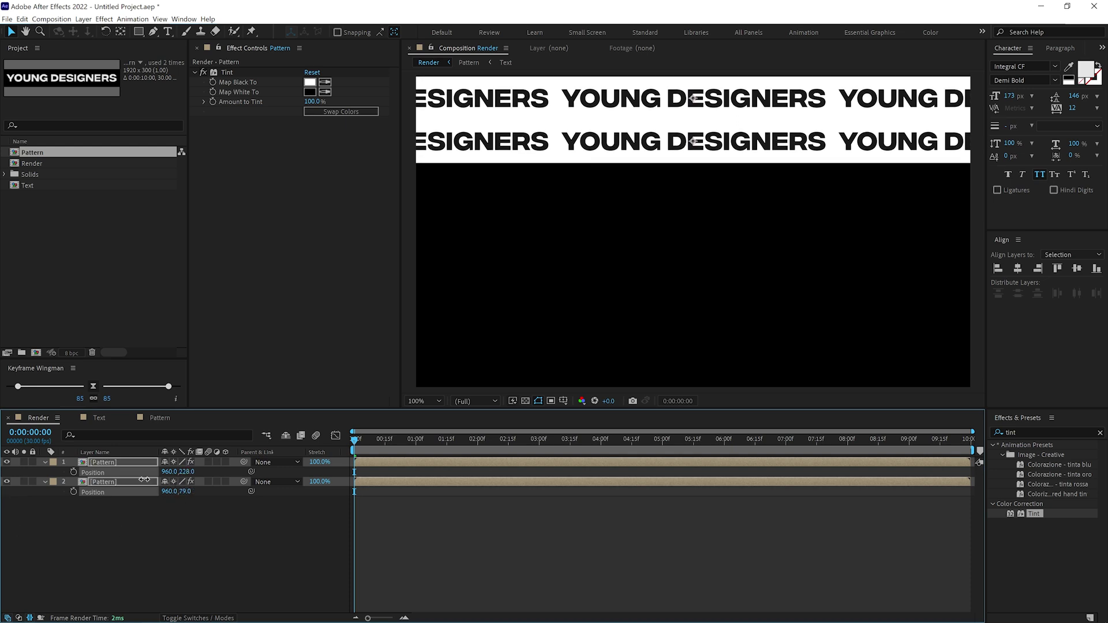
{"action": "key", "text": "p"}
Step: Duplicate a third Pattern row and slide it below the others
{"action": "left_click", "coordinate": [123, 472]}
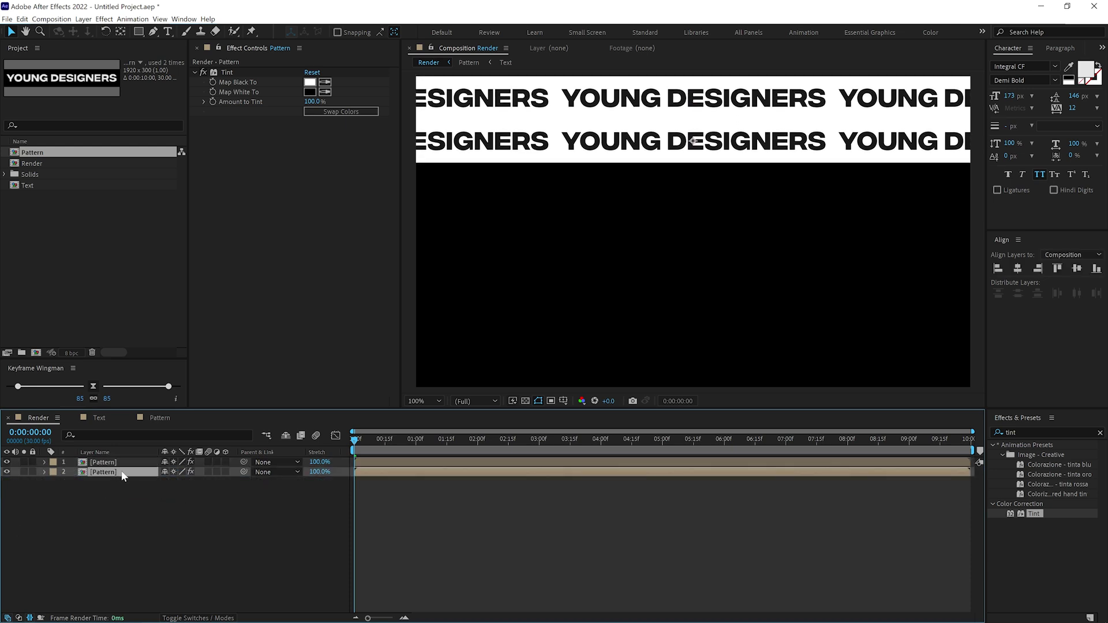
{"action": "key", "text": "ctrl+d"}
{"action": "left_click", "coordinate": [109, 480]}
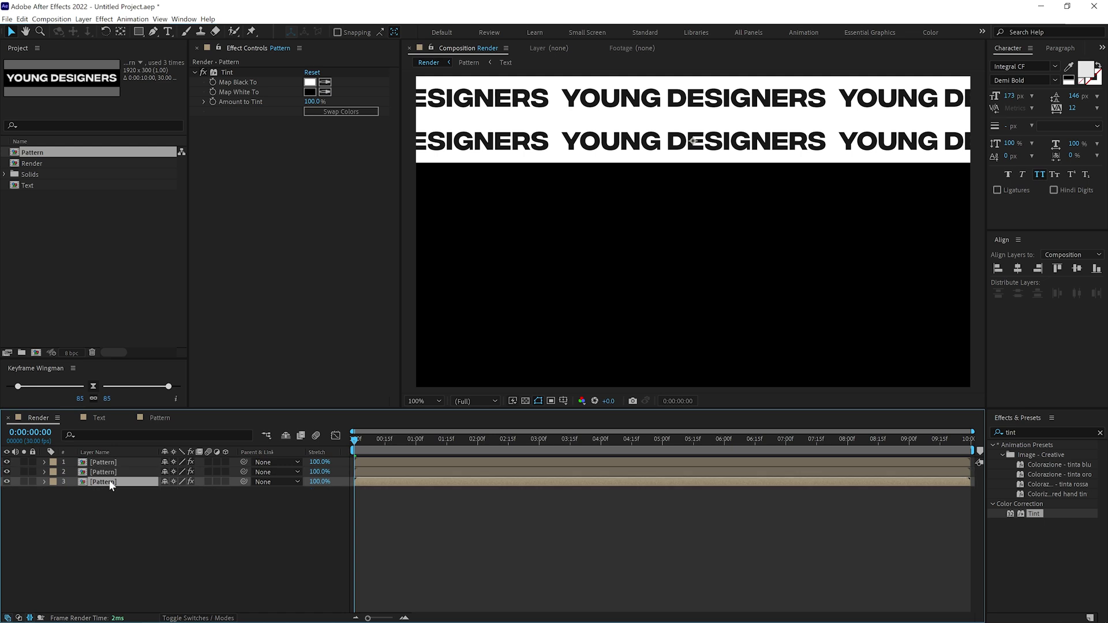
{"action": "key", "text": "p"}
{"action": "left_click_drag", "start_coordinate": [185, 492], "coordinate": [114, 484]}
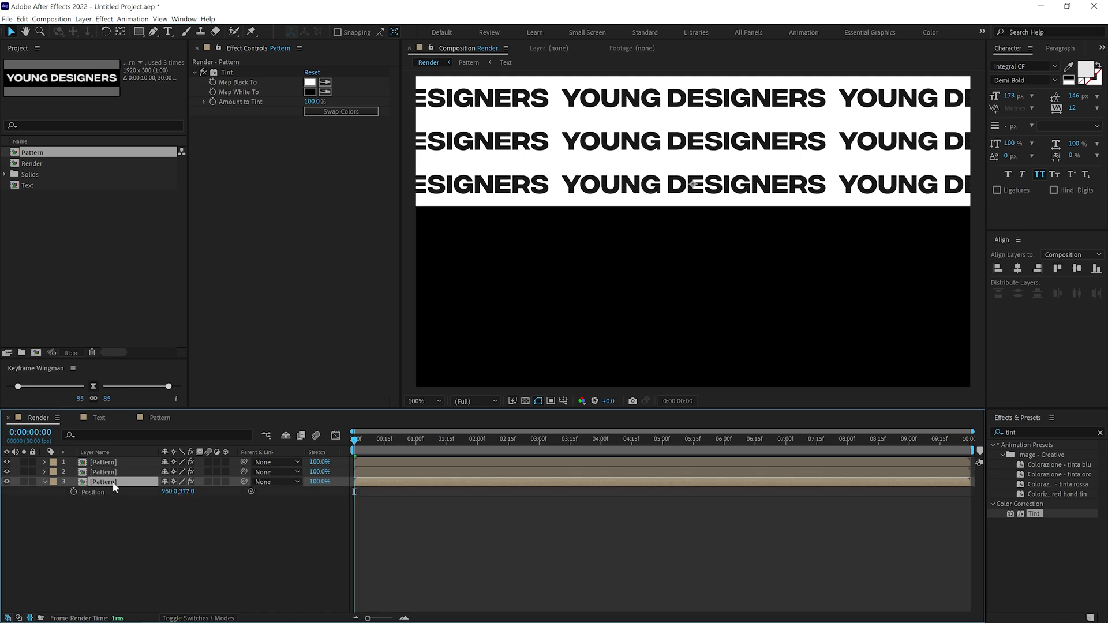
Step: Duplicate rows four through eight, lowering each one (fourth to Y 526) to fill the frame
{"action": "key", "text": "ctrl+d"}
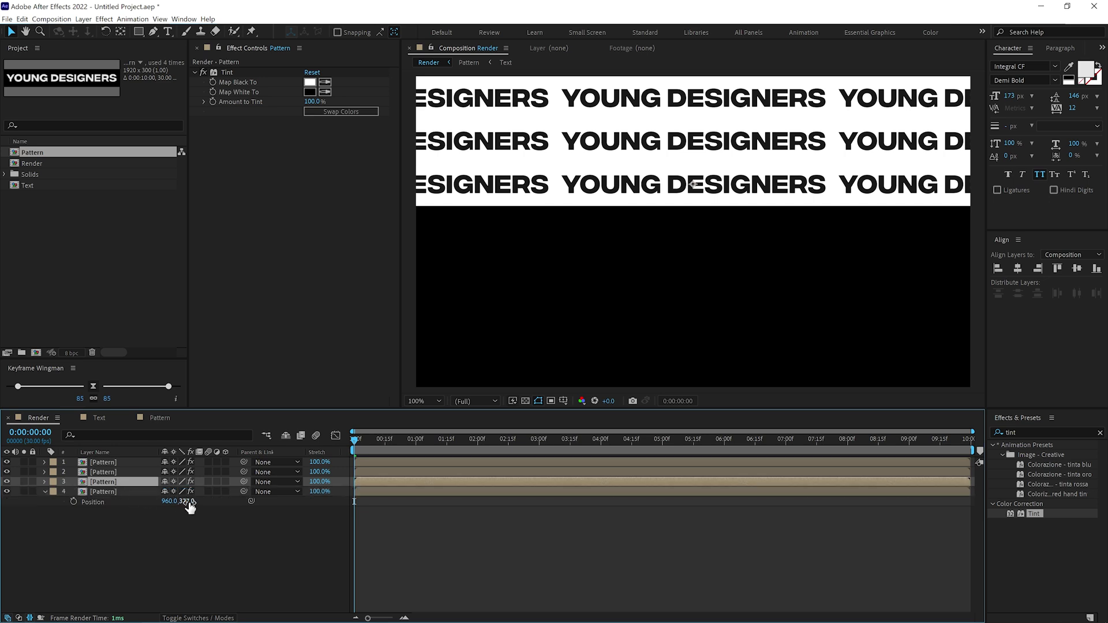
{"action": "left_click_drag", "start_coordinate": [191, 505], "coordinate": [282, 500]}
{"action": "left_click", "coordinate": [126, 492]}
{"action": "key", "text": "ctrl+d"}
{"action": "left_click", "coordinate": [161, 501]}
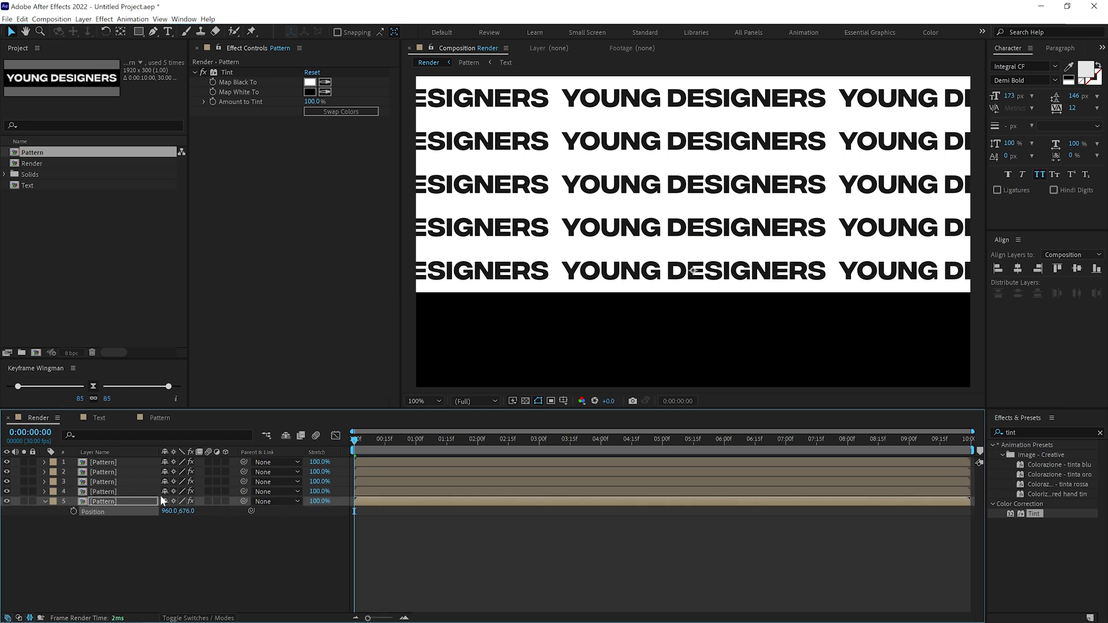
{"action": "key", "text": "ctrl+d"}
{"action": "left_click_drag", "start_coordinate": [178, 520], "coordinate": [272, 528]}
{"action": "key", "text": "ctrl+d"}
{"action": "key", "text": "ctrl+d"}
{"action": "left_click_drag", "start_coordinate": [178, 541], "coordinate": [254, 541]}
{"action": "key", "text": "comma"}
{"action": "left_click", "coordinate": [44, 530]}
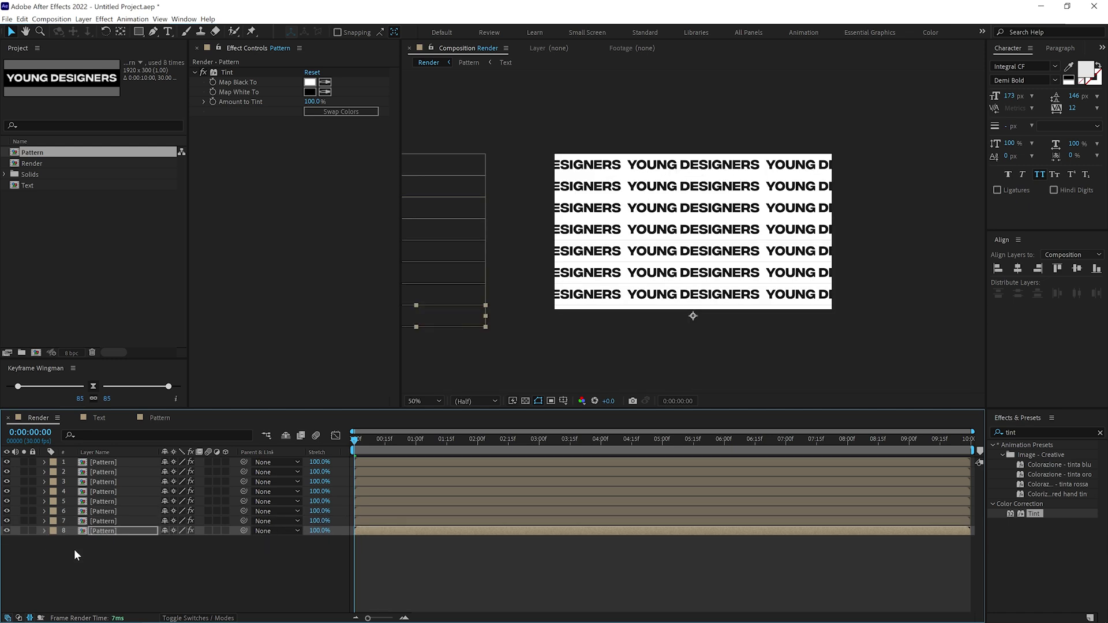
Step: Restore the top Pattern row to white text on black
{"action": "left_click", "coordinate": [73, 549]}
{"action": "left_click", "coordinate": [110, 462]}
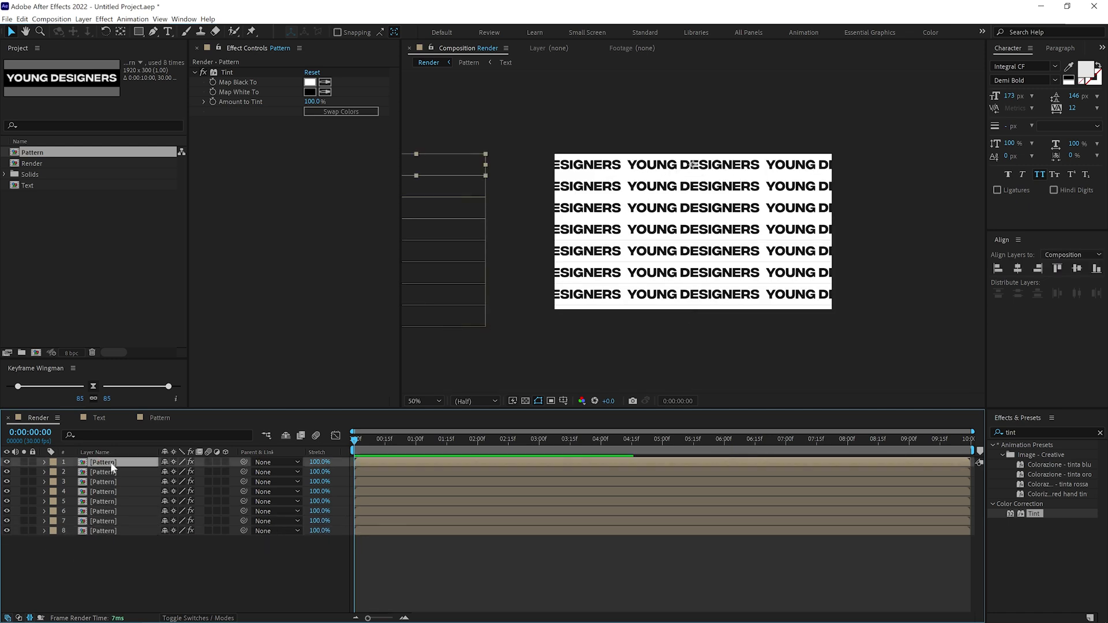
{"action": "left_click", "coordinate": [347, 111]}
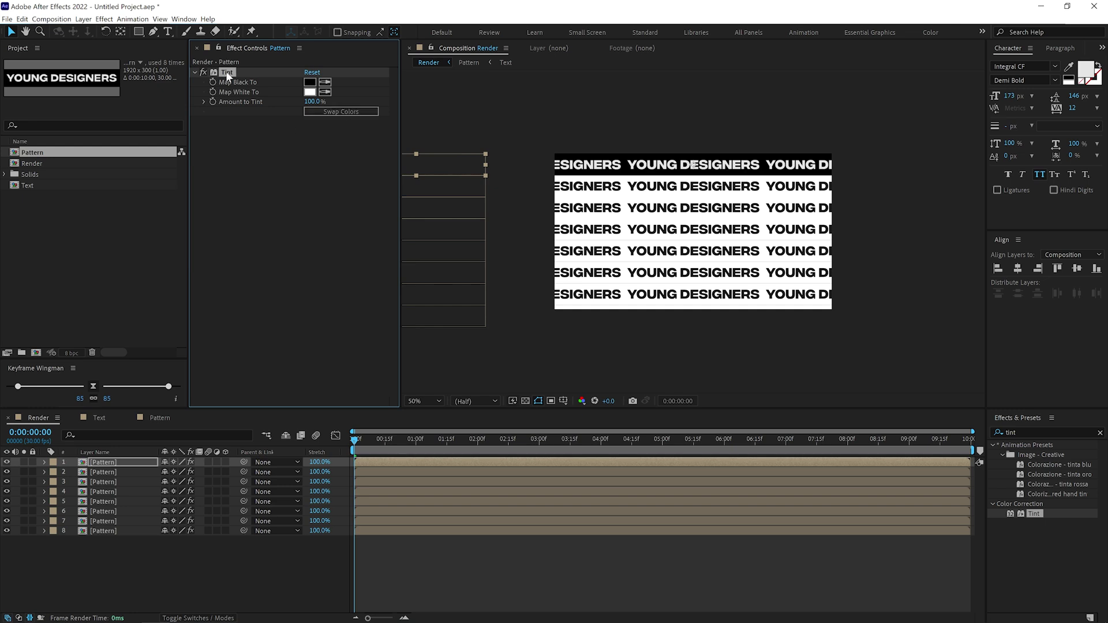
Step: Paste the copied Tint effect onto Pattern layers 3, 5 and 7
{"action": "left_click", "coordinate": [104, 482]}
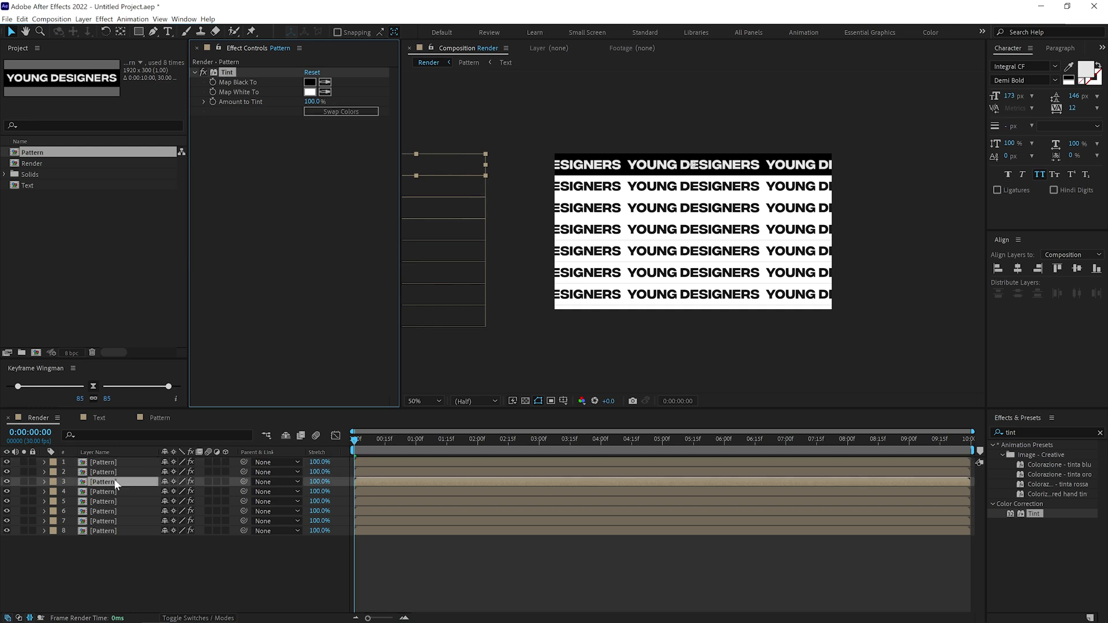
{"action": "left_click", "coordinate": [109, 501], "text": "ctrl"}
{"action": "left_click", "coordinate": [106, 521], "text": "ctrl"}
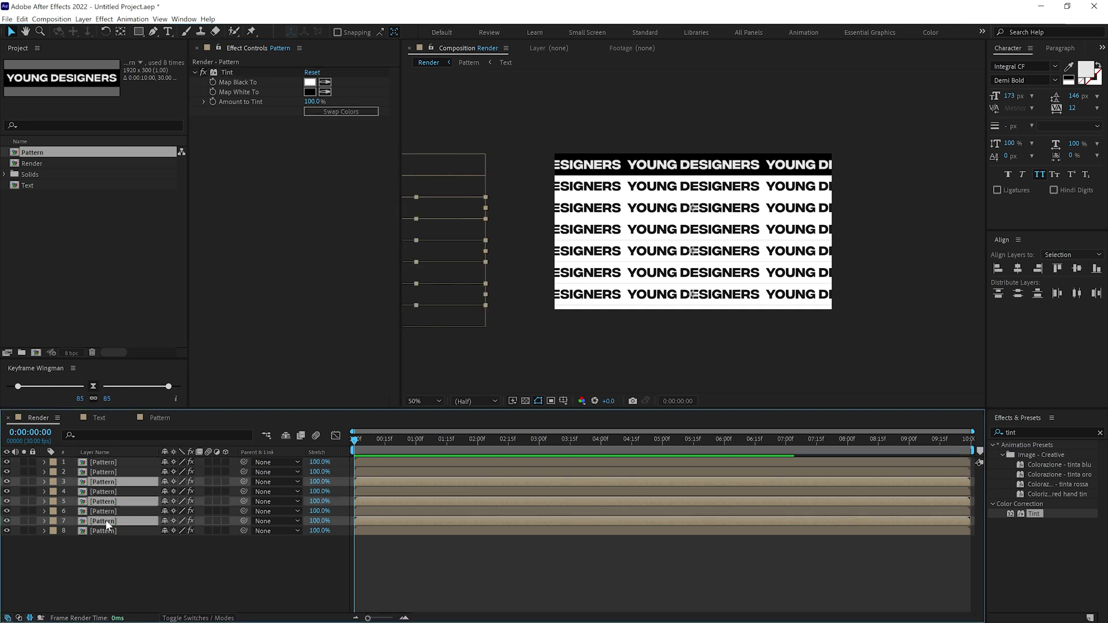
{"action": "key", "text": "ctrl+v"}
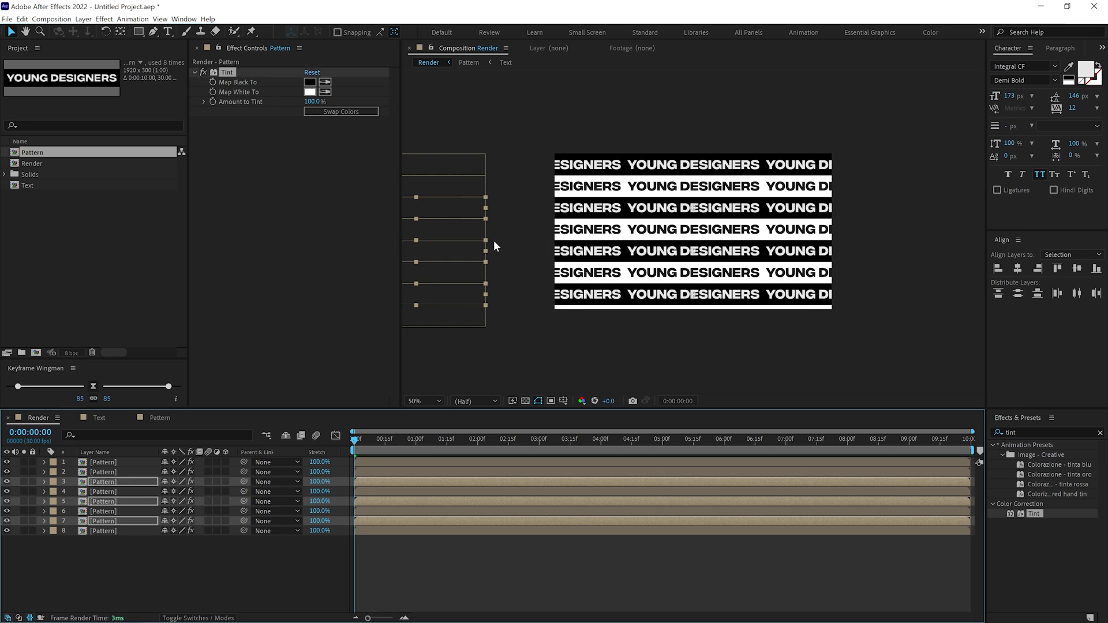
Step: Add a null object and parent all eight Pattern layers to it
{"action": "right_click", "coordinate": [140, 556]}
{"action": "mouse_move", "coordinate": [190, 442]}
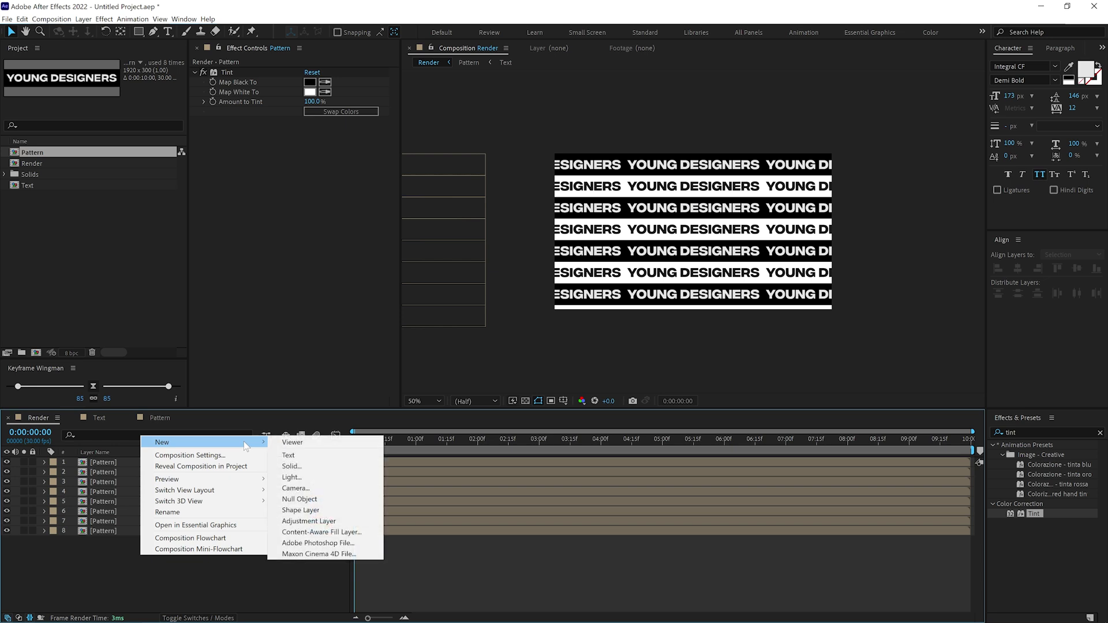
{"action": "left_click", "coordinate": [299, 499]}
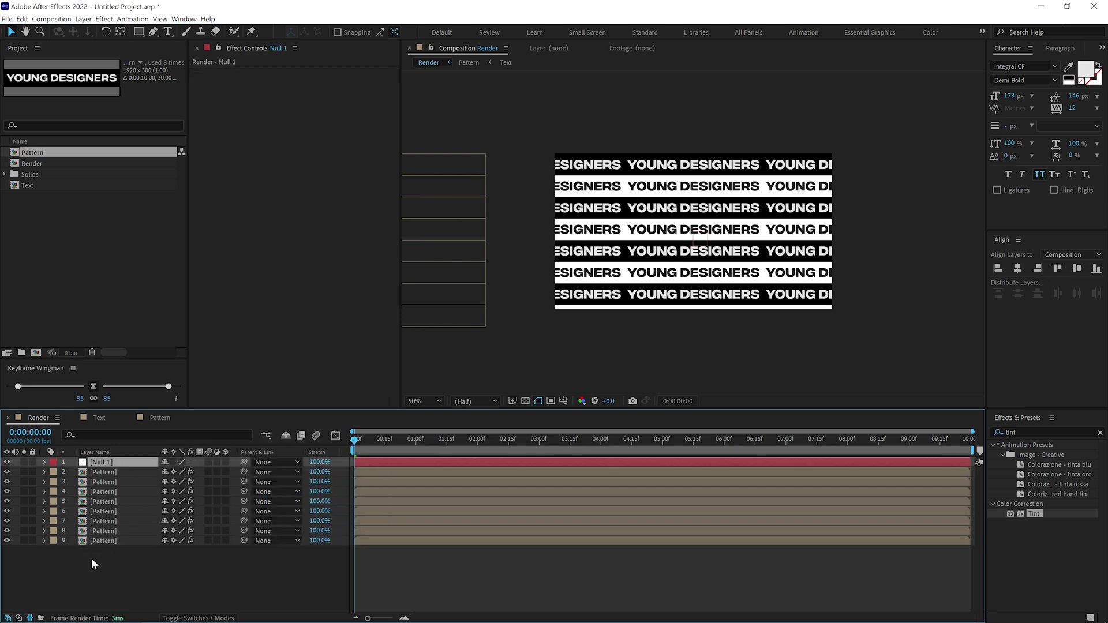
{"action": "left_click_drag", "start_coordinate": [91, 558], "coordinate": [118, 473]}
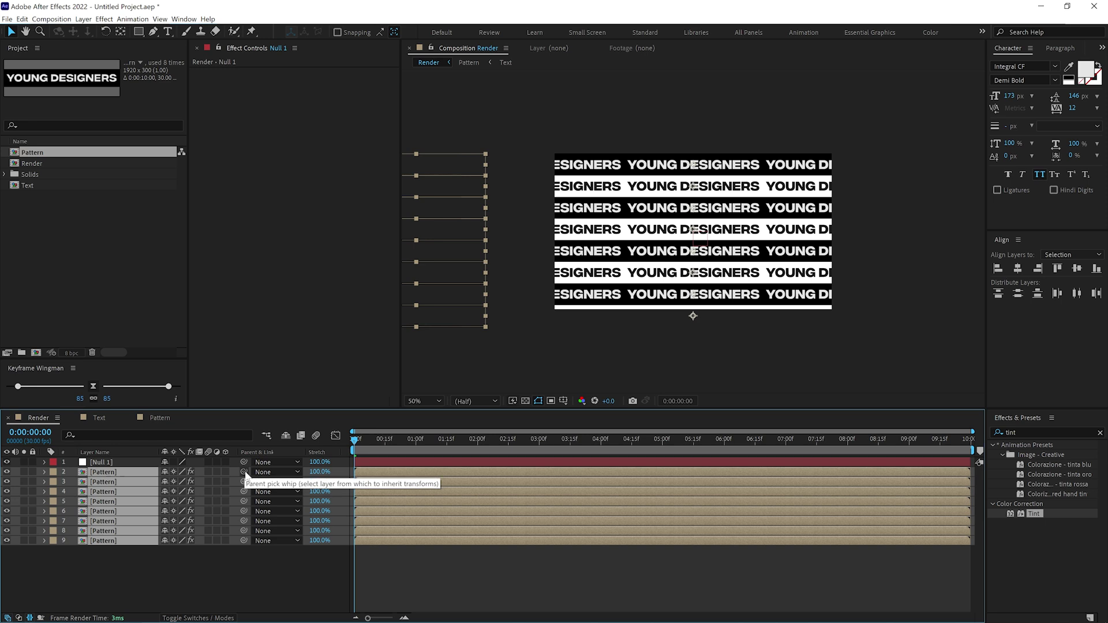
{"action": "left_click_drag", "start_coordinate": [245, 474], "coordinate": [105, 464]}
Step: Rename the null layer to 'Control'
{"action": "left_click", "coordinate": [104, 462]}
{"action": "key", "text": "Return"}
{"action": "type", "text": "Co"}
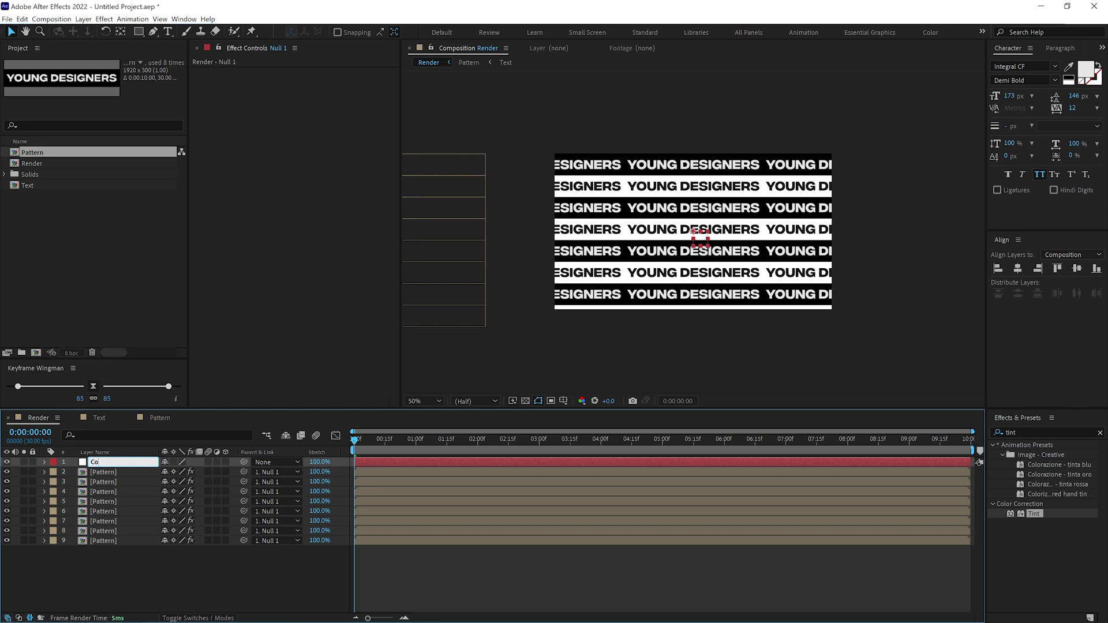
{"action": "type", "text": "ntrol"}
{"action": "key", "text": "Return"}
Step: Scale the Control null to 93% and nudge the text stack slightly upward
{"action": "key", "text": "s"}
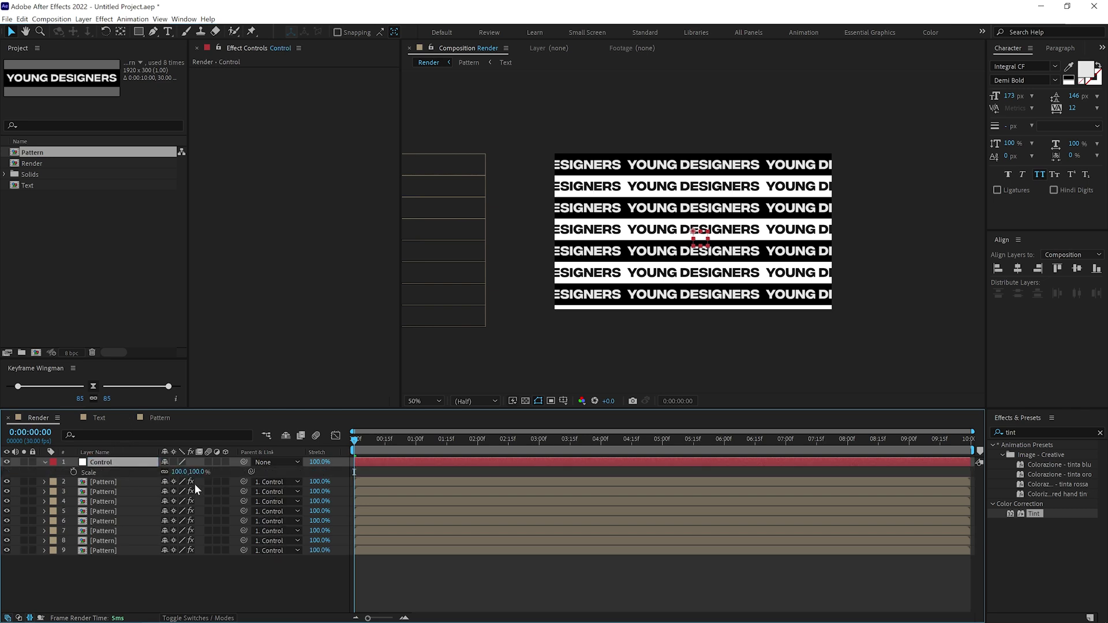
{"action": "left_click_drag", "start_coordinate": [177, 472], "coordinate": [164, 472]}
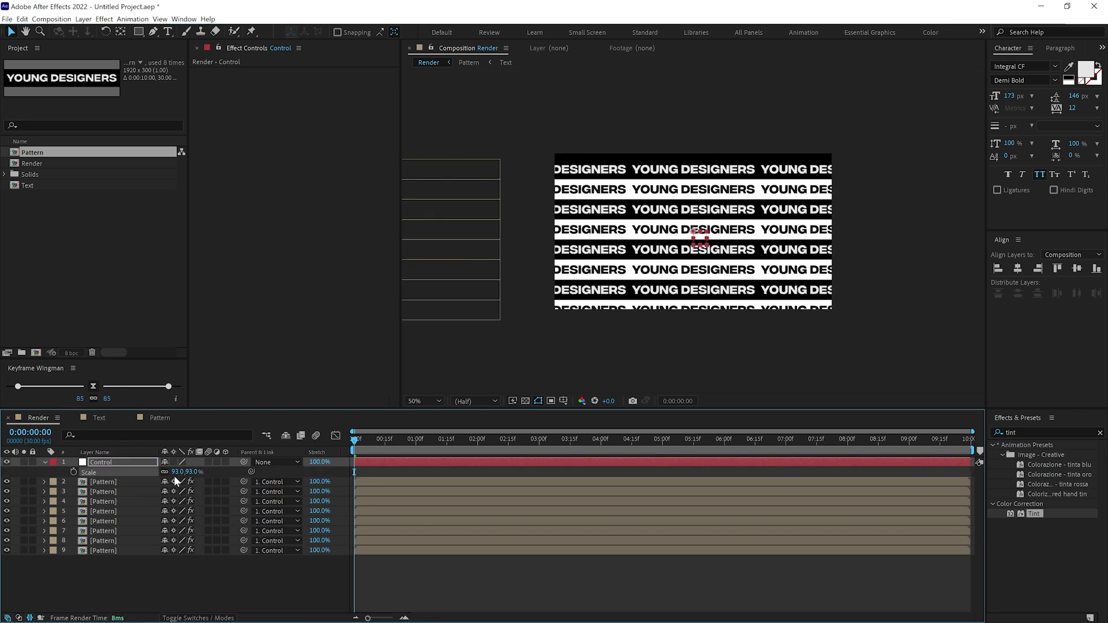
{"action": "left_click_drag", "start_coordinate": [699, 236], "coordinate": [693, 222]}
{"action": "left_click", "coordinate": [44, 461]}
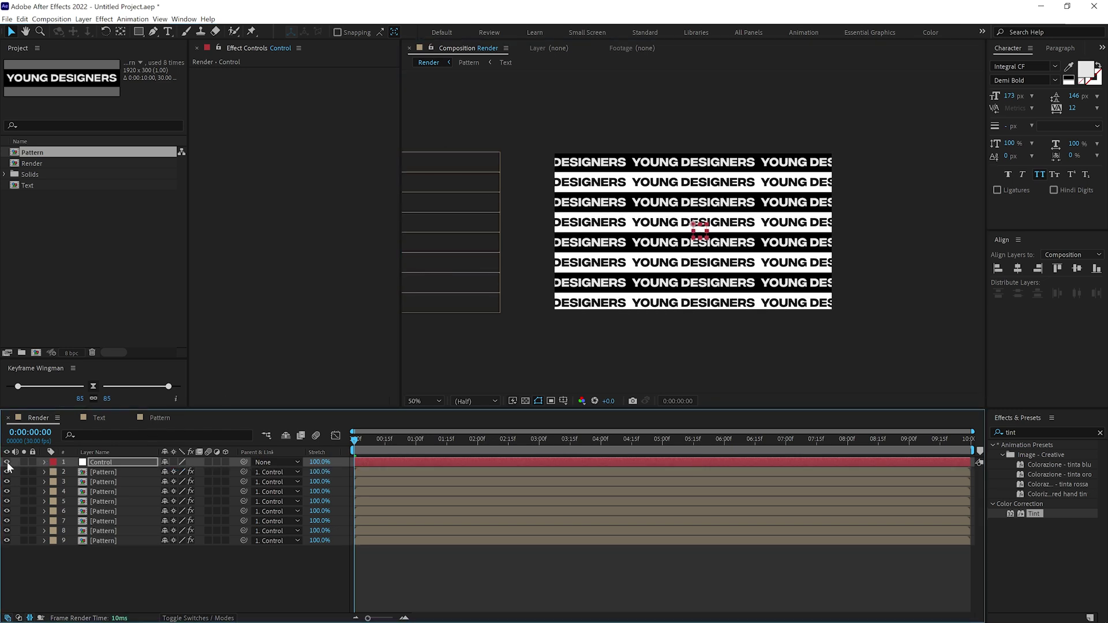
Step: Hide the Control null and trim Pattern layers 2–9 to end at 0:00:00:04
{"action": "left_click", "coordinate": [7, 463]}
{"action": "left_click", "coordinate": [129, 584]}
{"action": "left_click", "coordinate": [109, 472]}
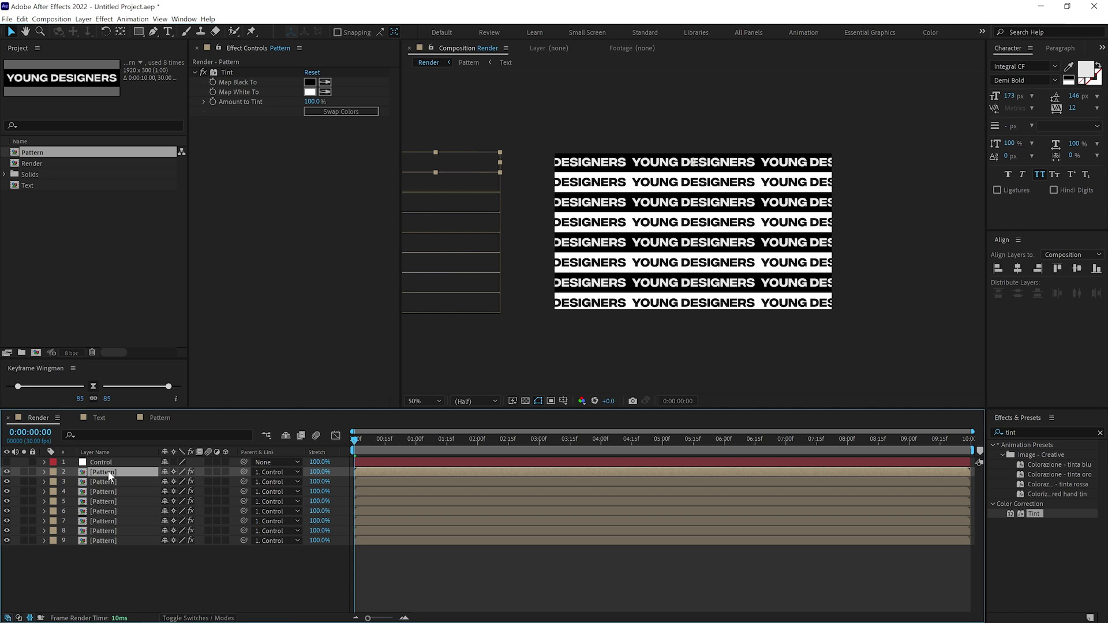
{"action": "left_click", "coordinate": [109, 539], "text": "shift"}
{"action": "left_click_drag", "start_coordinate": [355, 438], "coordinate": [364, 439]}
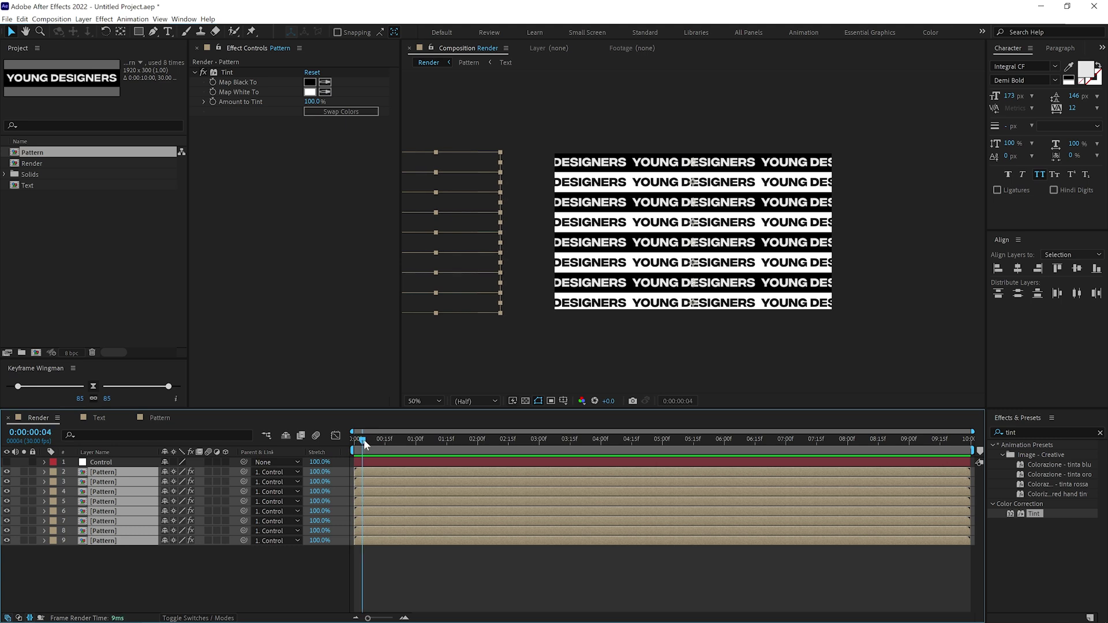
{"action": "key", "text": "alt+bracketright"}
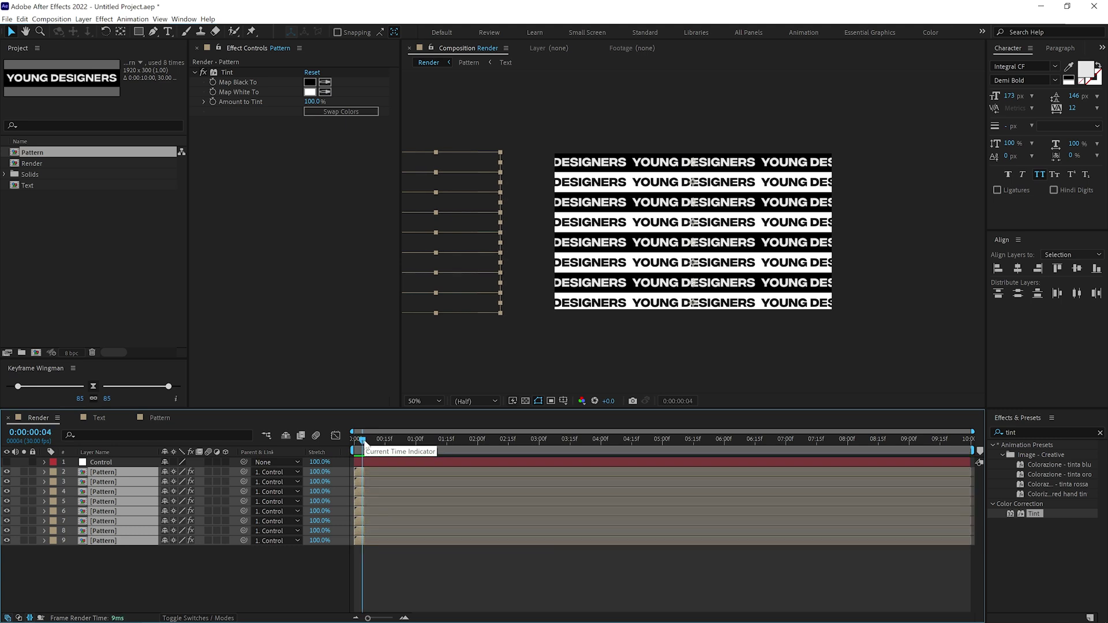
Step: Sequence the Pattern layers one after another and preview from 0:00:01:05
{"action": "left_click", "coordinate": [141, 19]}
{"action": "mouse_move", "coordinate": [271, 120]}
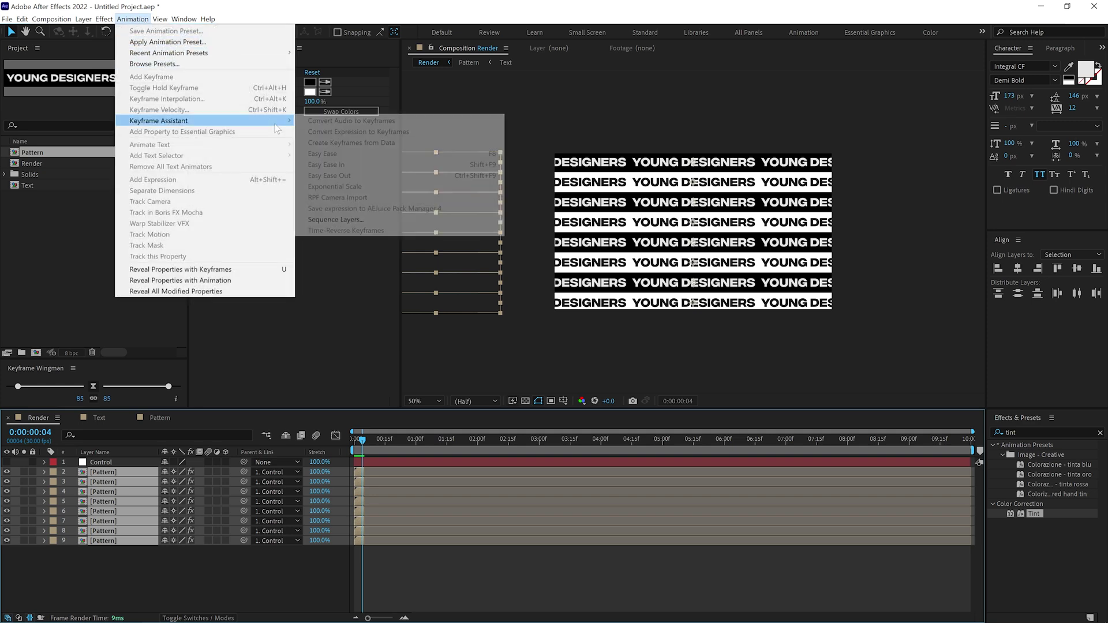
{"action": "left_click", "coordinate": [358, 223]}
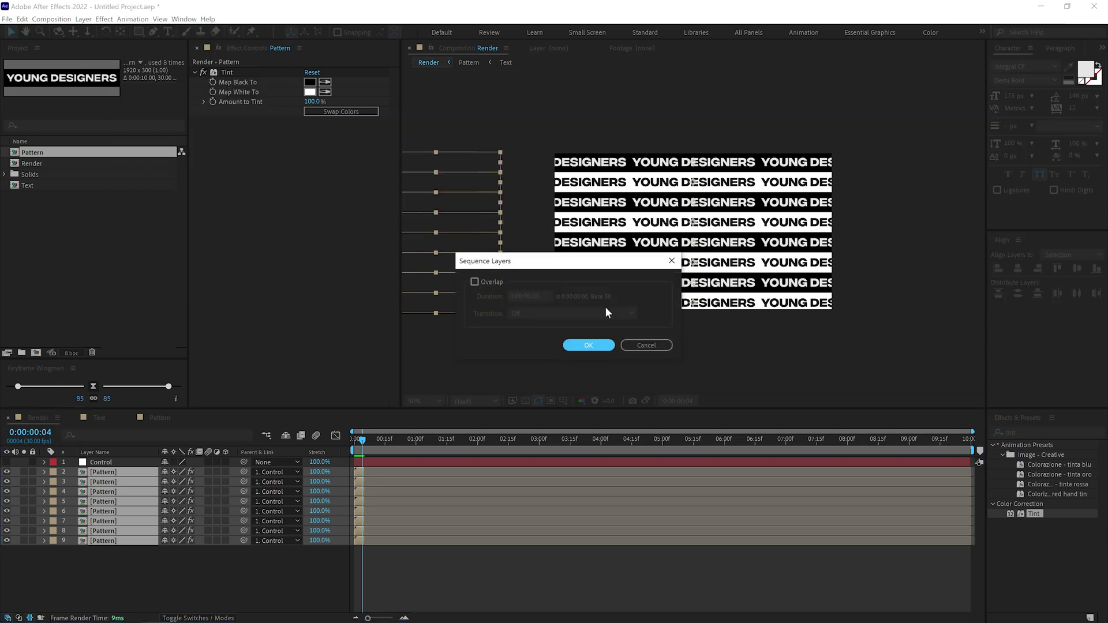
{"action": "left_click", "coordinate": [589, 345]}
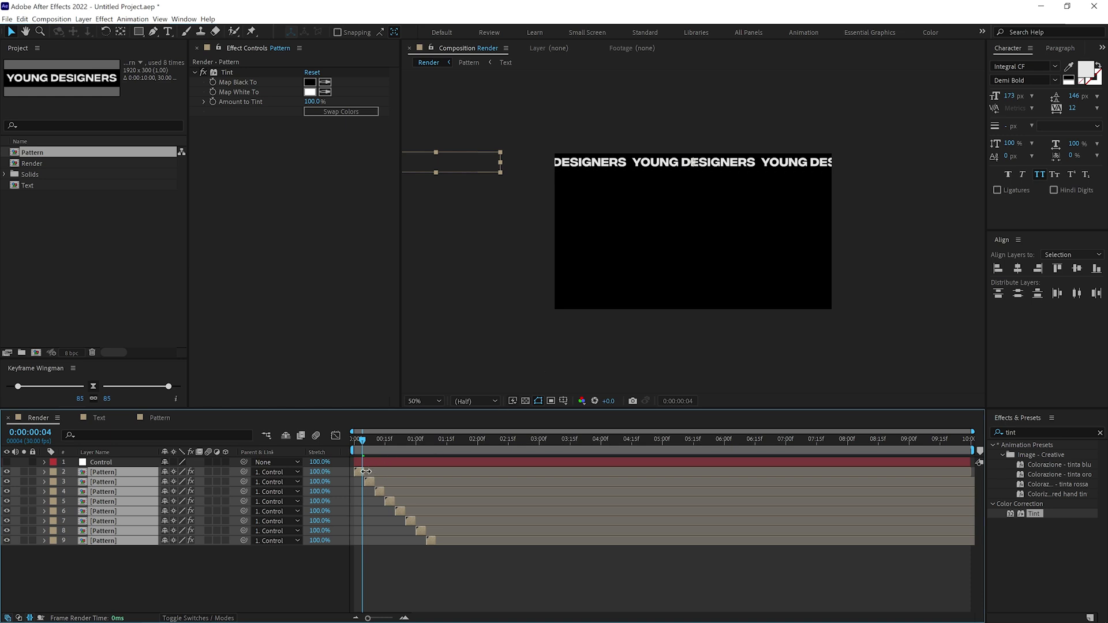
{"action": "left_click", "coordinate": [424, 440]}
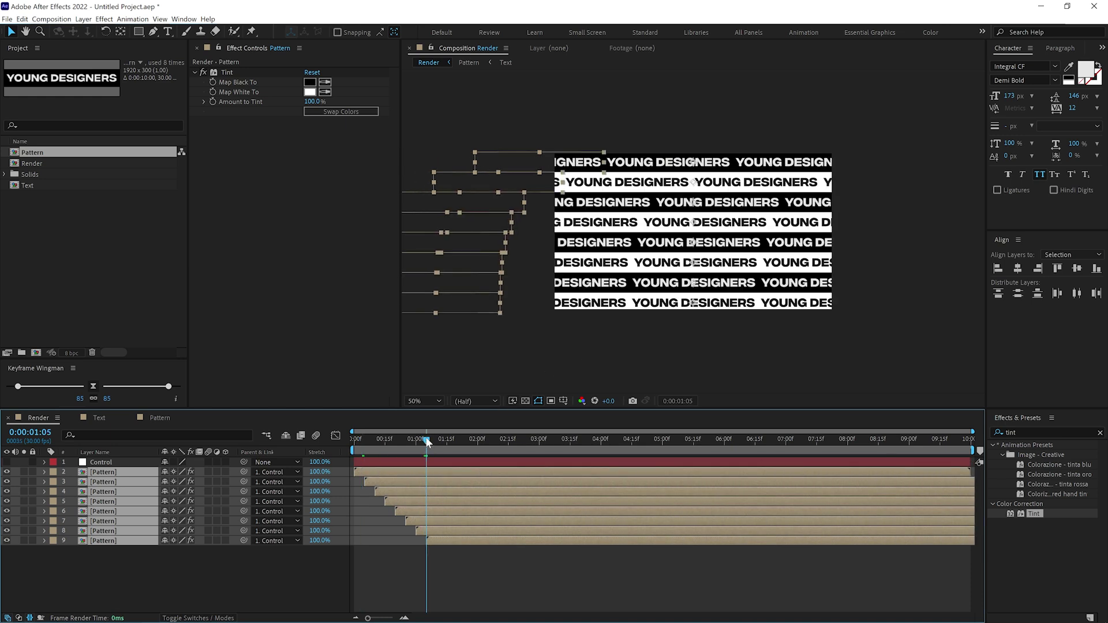
{"action": "left_click_drag", "start_coordinate": [424, 439], "coordinate": [427, 441]}
{"action": "key", "text": "space"}
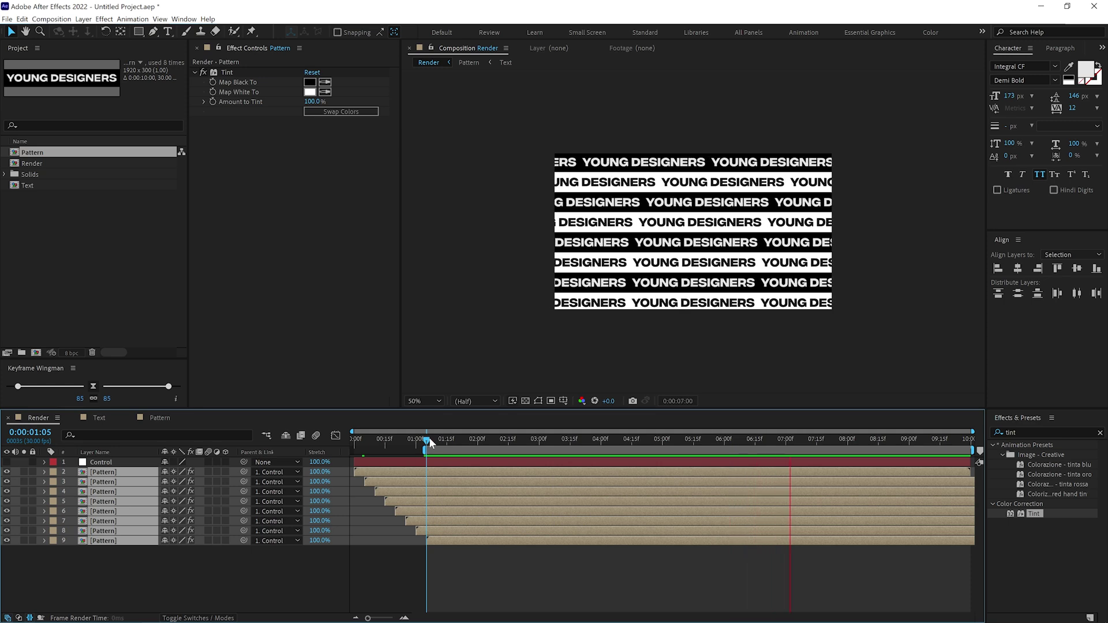
Step: Add an adjustment layer named 'Blur' and search Effects & Presets for 'camer'
{"action": "key", "text": "space"}
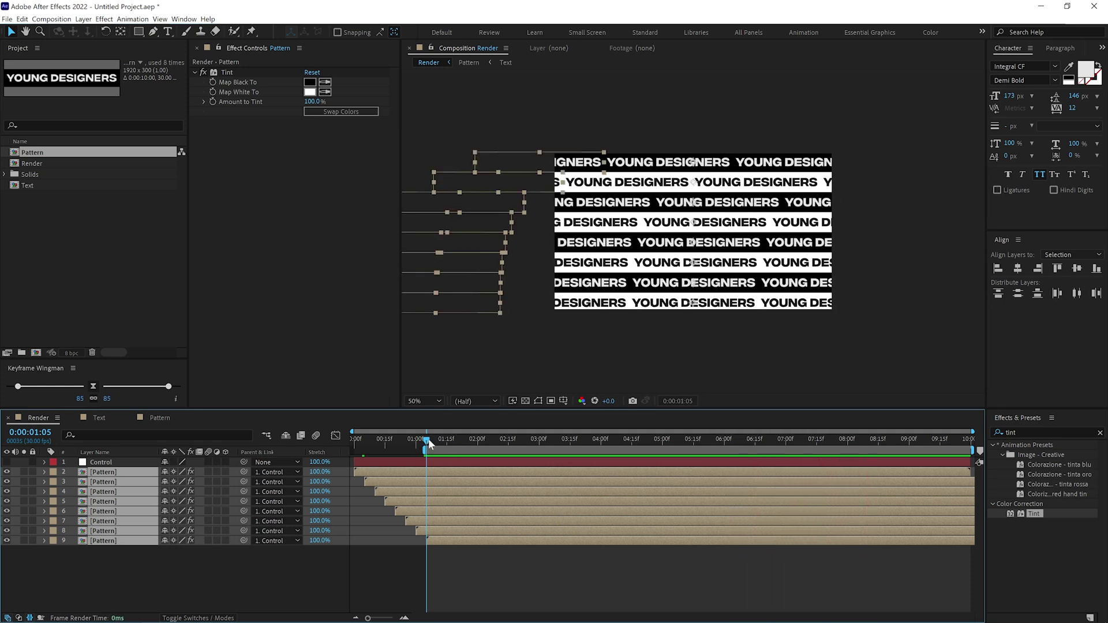
{"action": "left_click", "coordinate": [187, 576]}
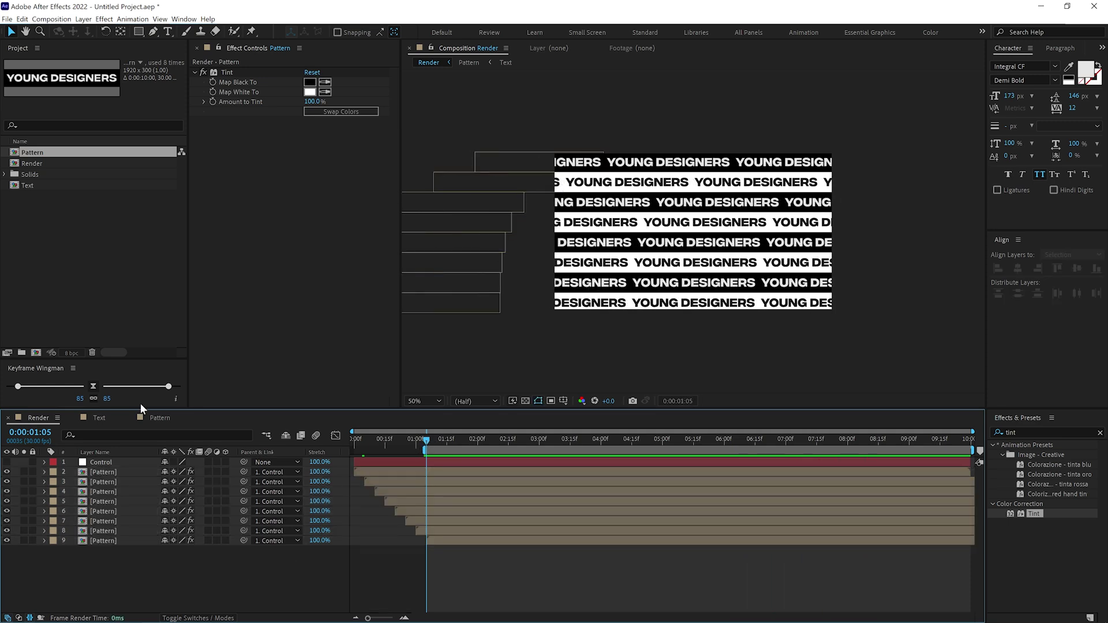
{"action": "right_click", "coordinate": [130, 569]}
{"action": "mouse_move", "coordinate": [223, 465]}
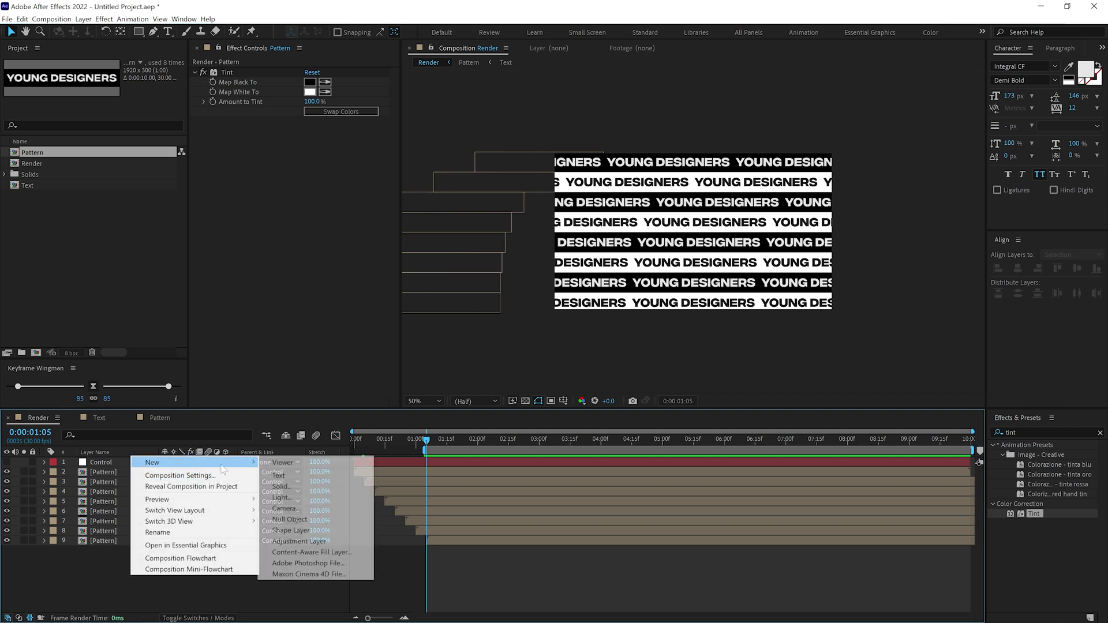
{"action": "left_click", "coordinate": [288, 541]}
{"action": "key", "text": "Return"}
{"action": "type", "text": "B"}
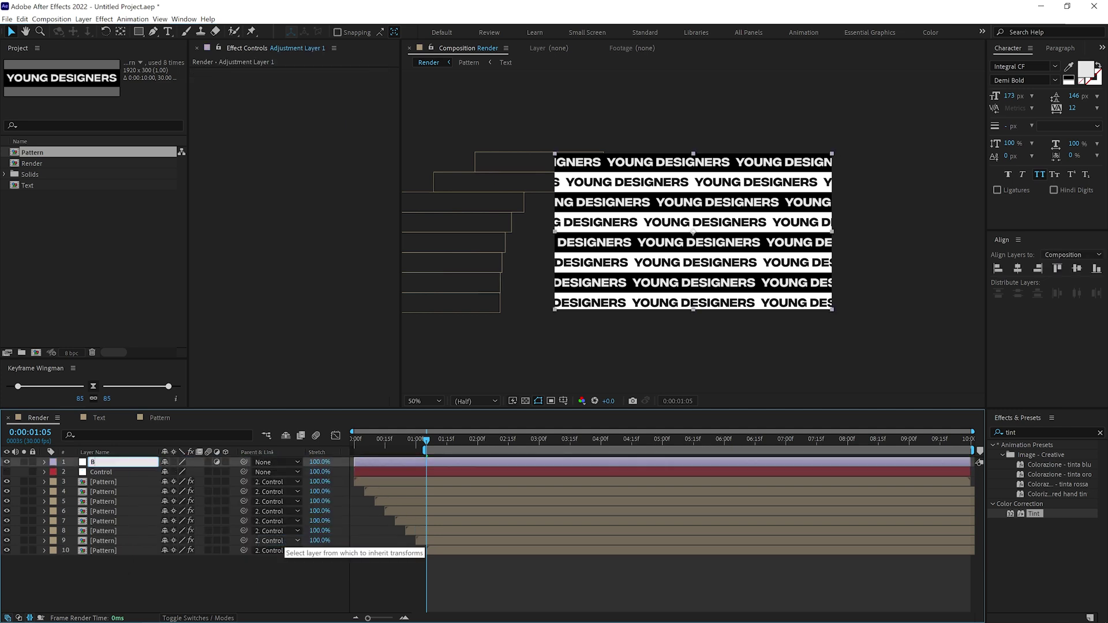
{"action": "type", "text": "lur"}
{"action": "key", "text": "Return"}
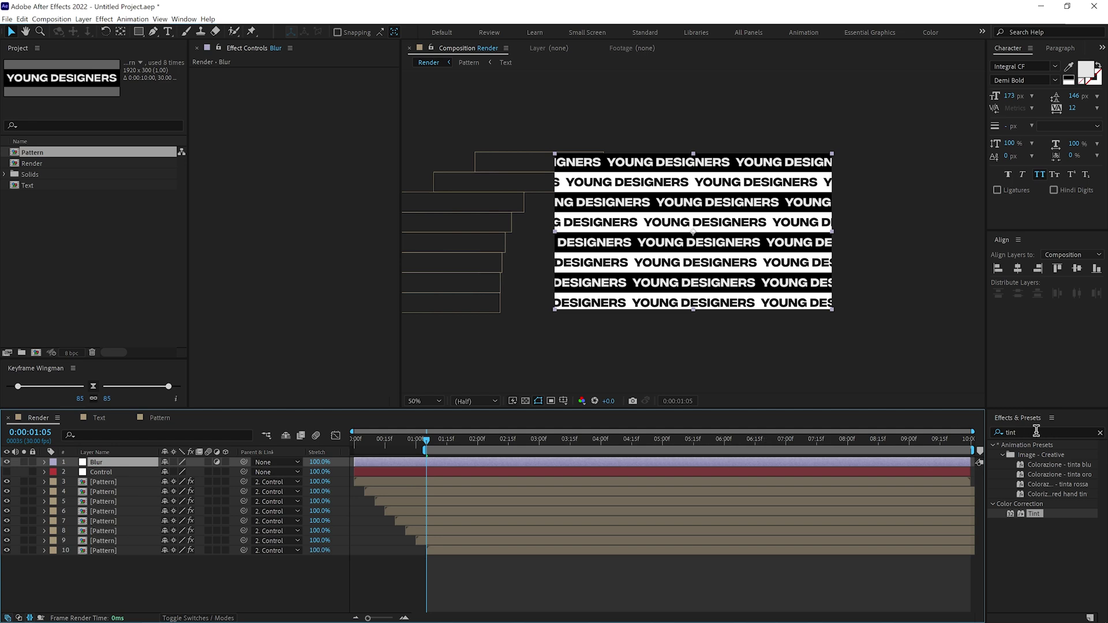
{"action": "left_click", "coordinate": [985, 434]}
{"action": "type", "text": "camer"}
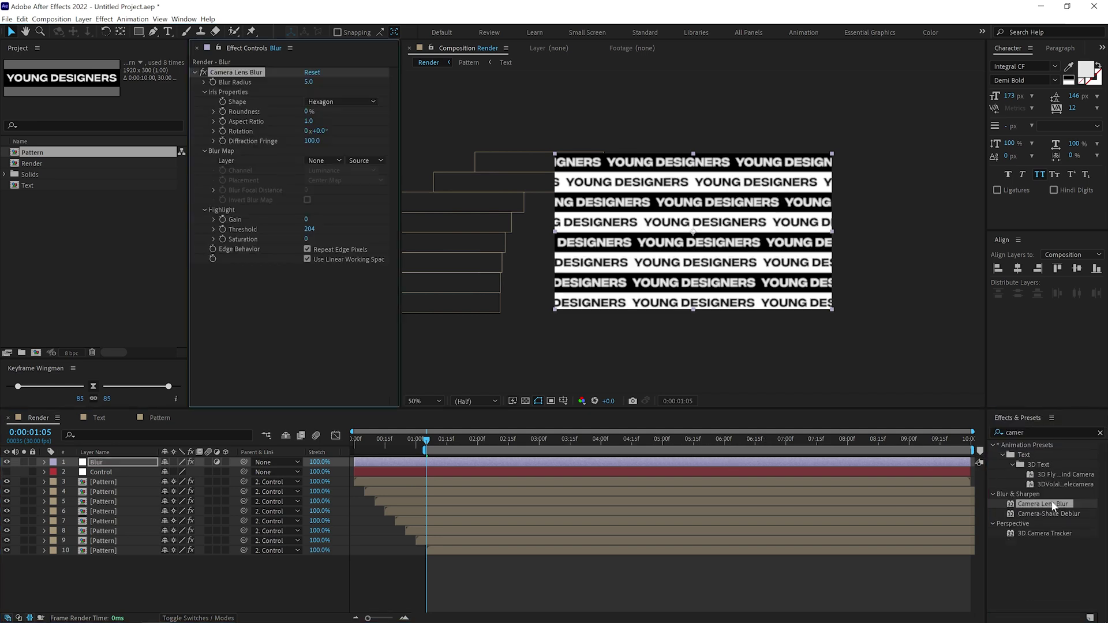
Step: Create a 'Map' composition with height 1080 containing a solid named 'Layer'
{"action": "left_click", "coordinate": [30, 303]}
{"action": "left_click", "coordinate": [36, 353]}
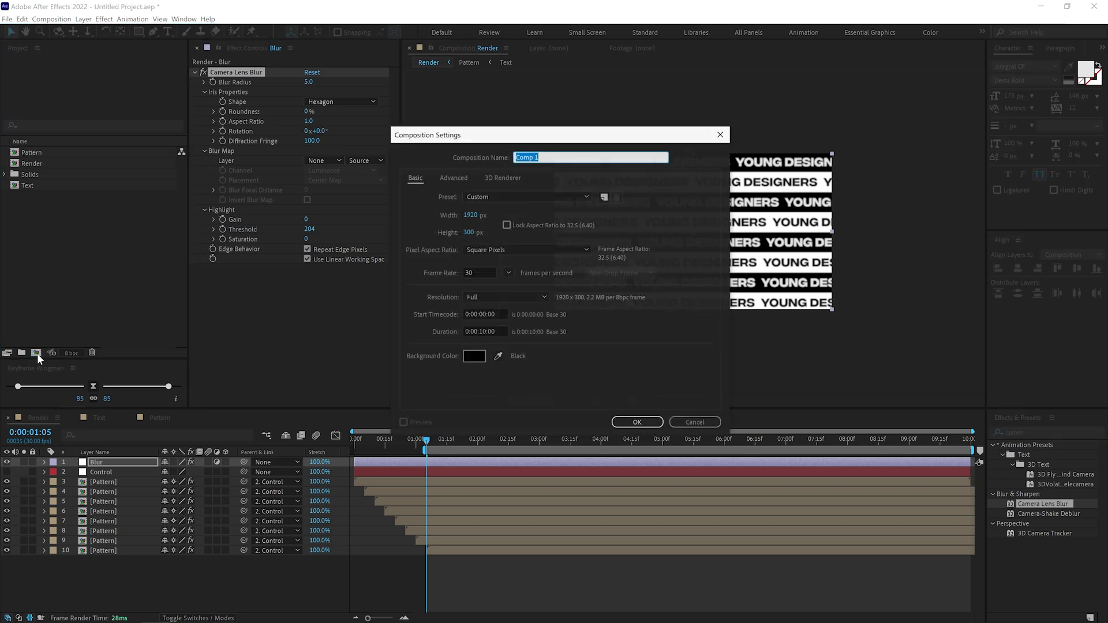
{"action": "type", "text": "Map"}
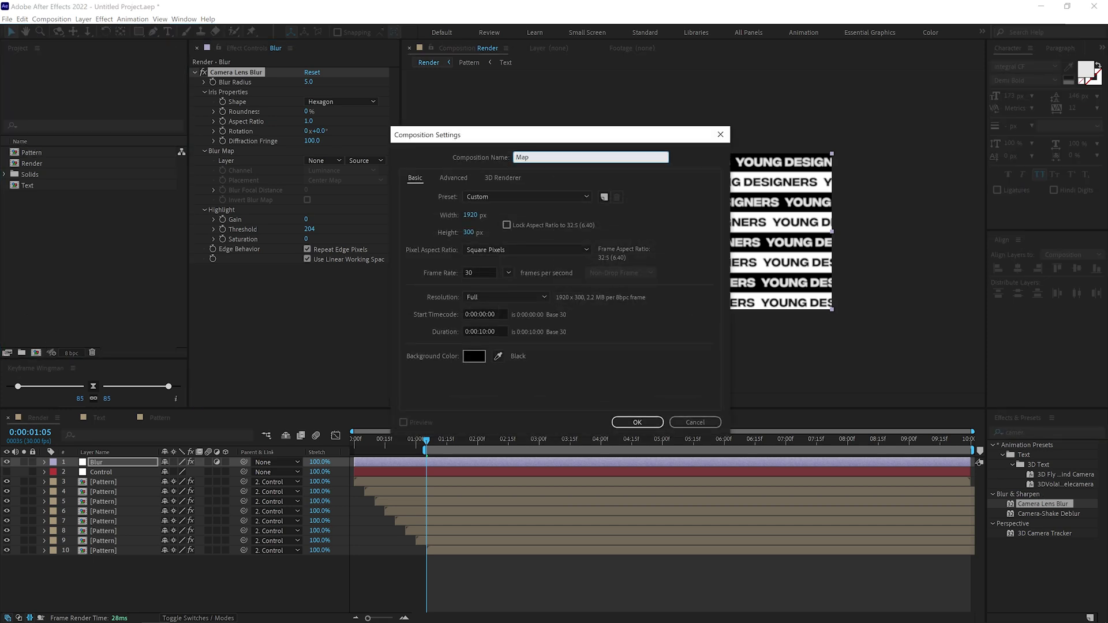
{"action": "left_click", "coordinate": [471, 232]}
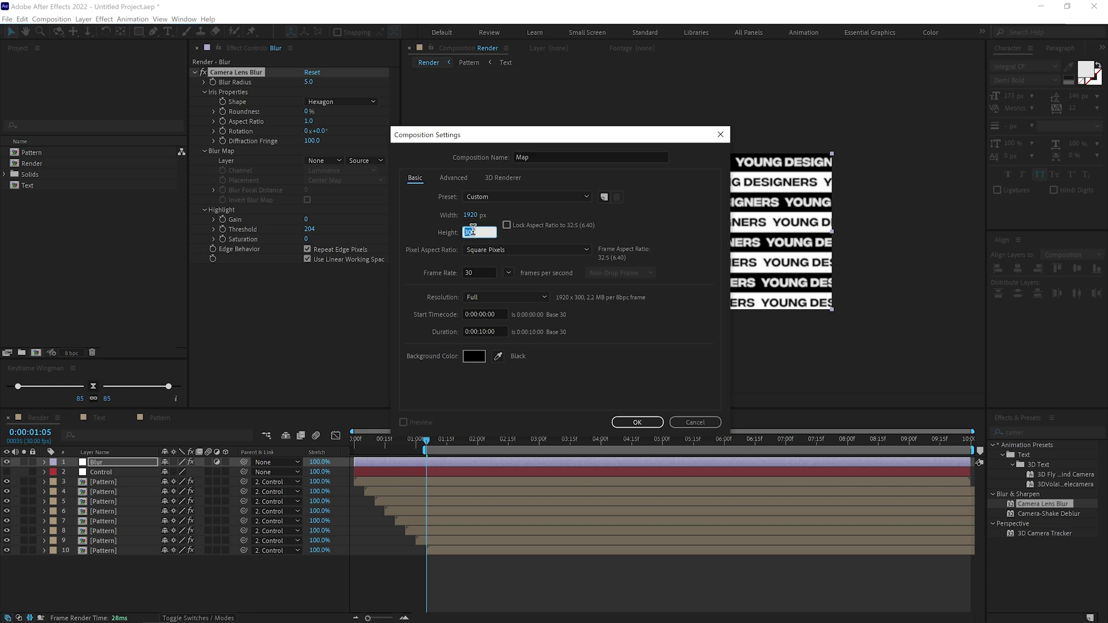
{"action": "type", "text": "1080"}
{"action": "left_click", "coordinate": [637, 422]}
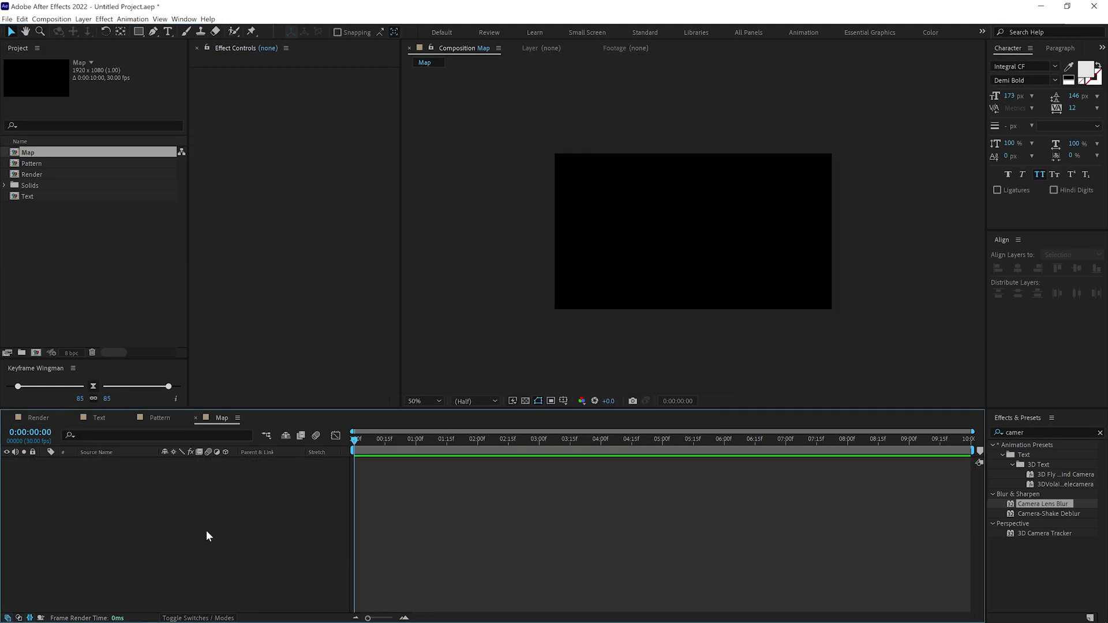
{"action": "key", "text": "ctrl+y"}
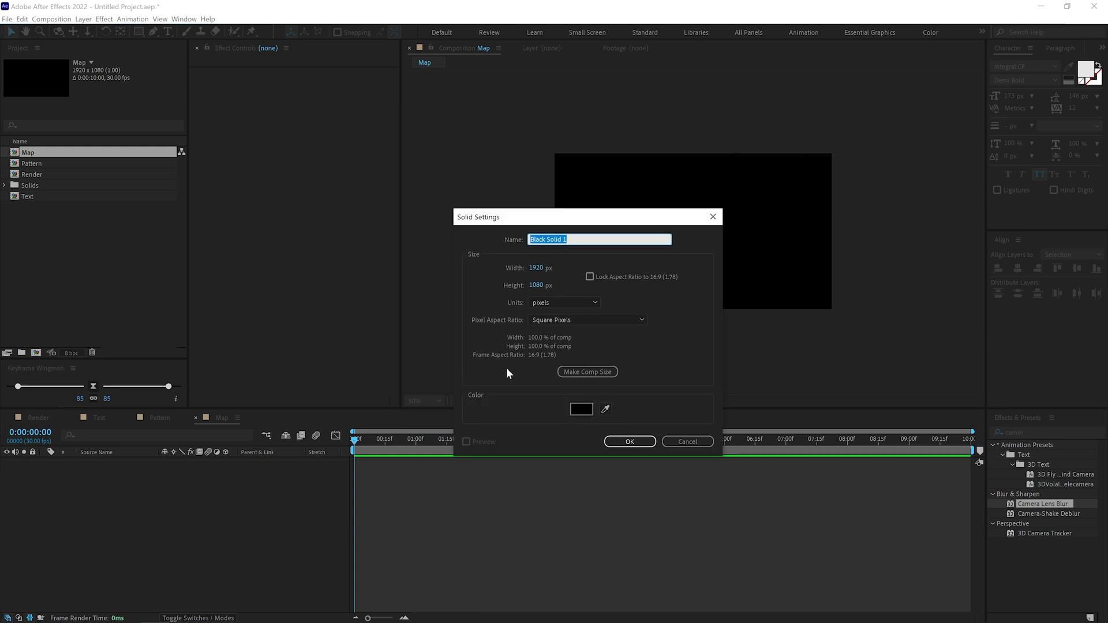
{"action": "type", "text": "Layer"}
{"action": "key", "text": "Return"}
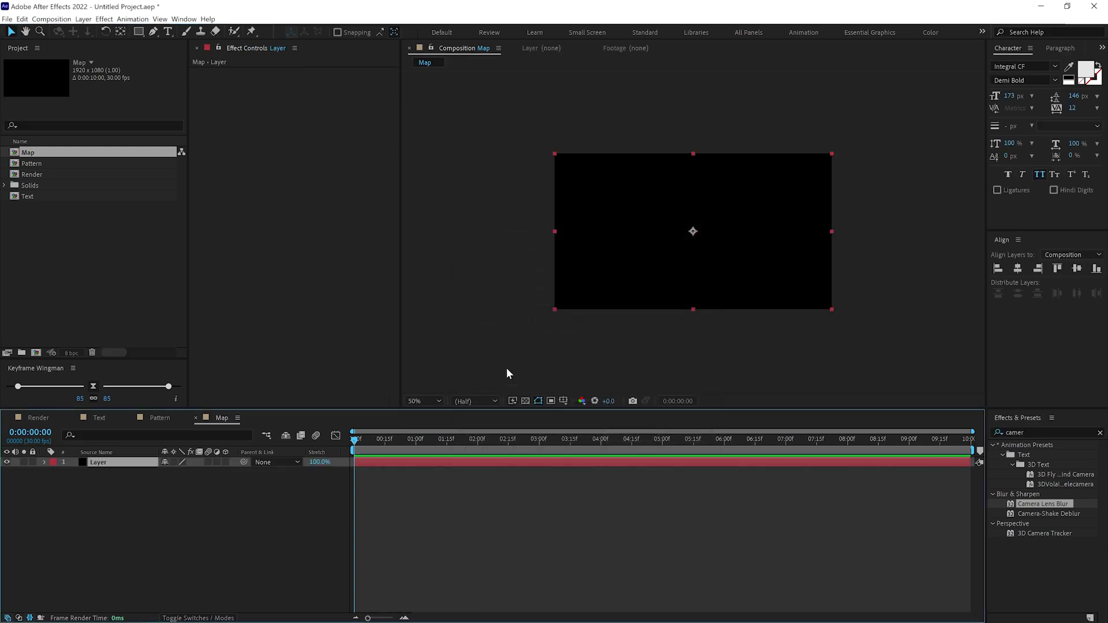
Step: Apply a radial Gradient Ramp from frame centre to bottom-right corner, then return to Render
{"action": "left_click", "coordinate": [1033, 432]}
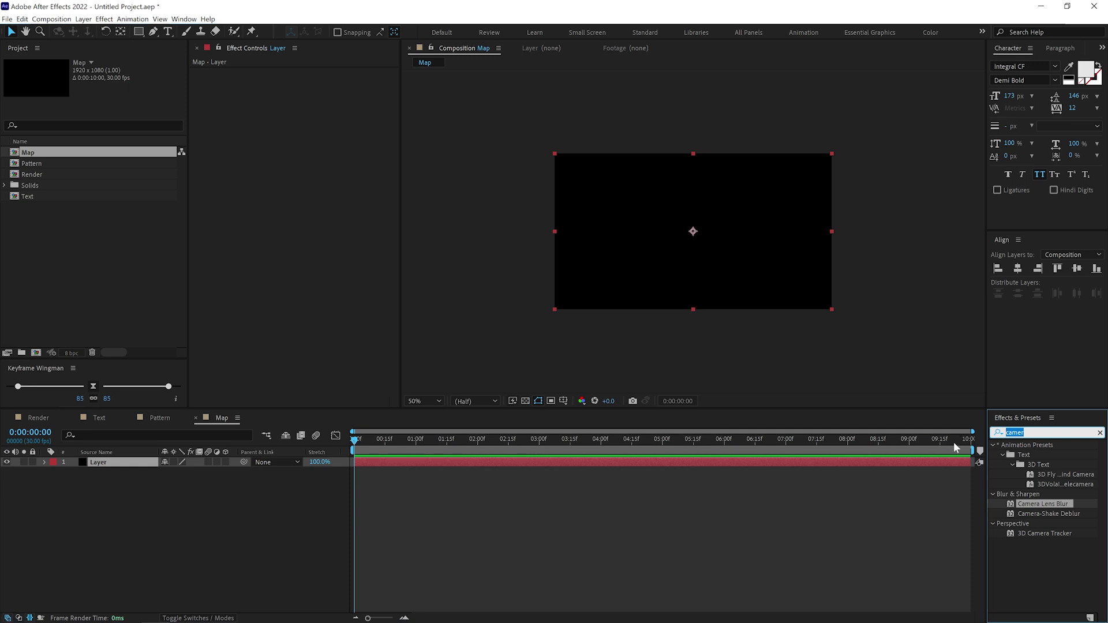
{"action": "type", "text": "gradie"}
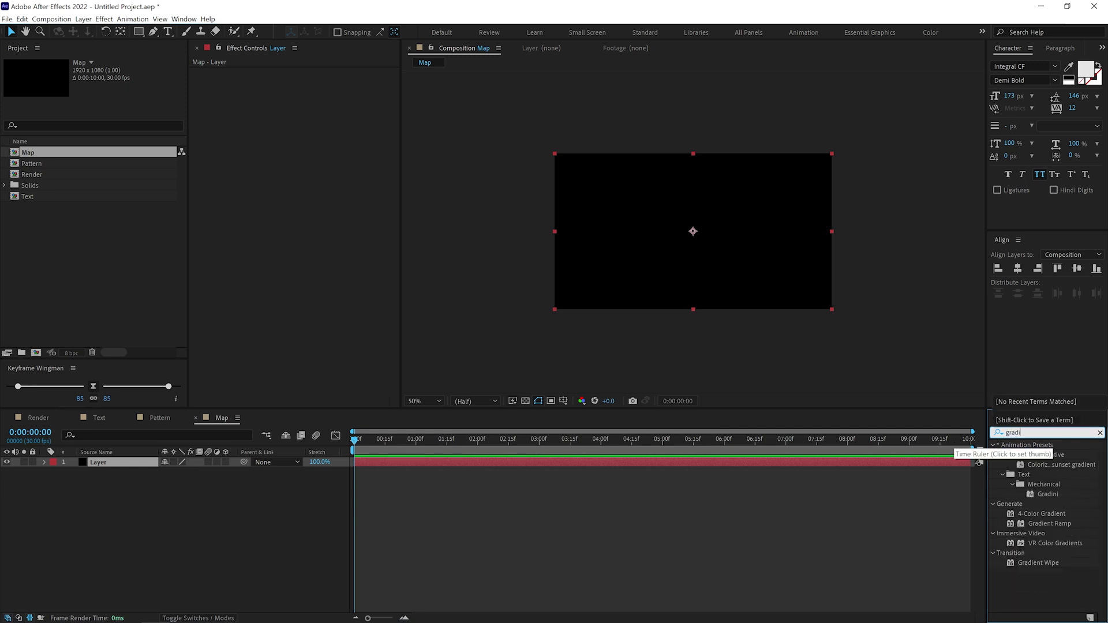
{"action": "double_click", "coordinate": [1046, 494]}
{"action": "left_click", "coordinate": [322, 122]}
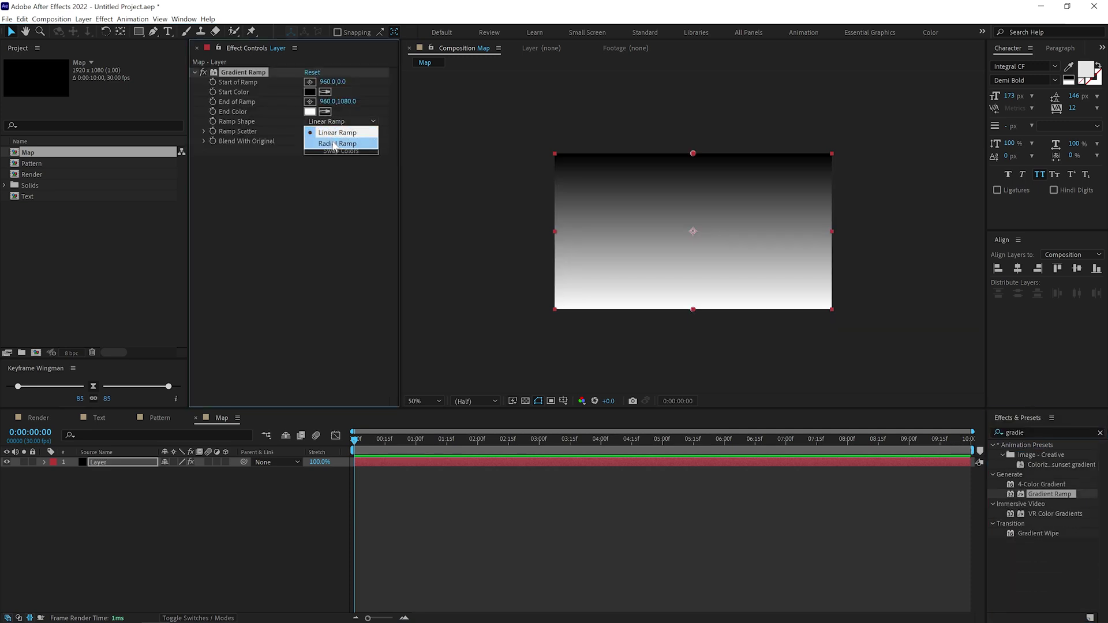
{"action": "left_click", "coordinate": [337, 143]}
{"action": "left_click_drag", "start_coordinate": [692, 154], "coordinate": [693, 231]}
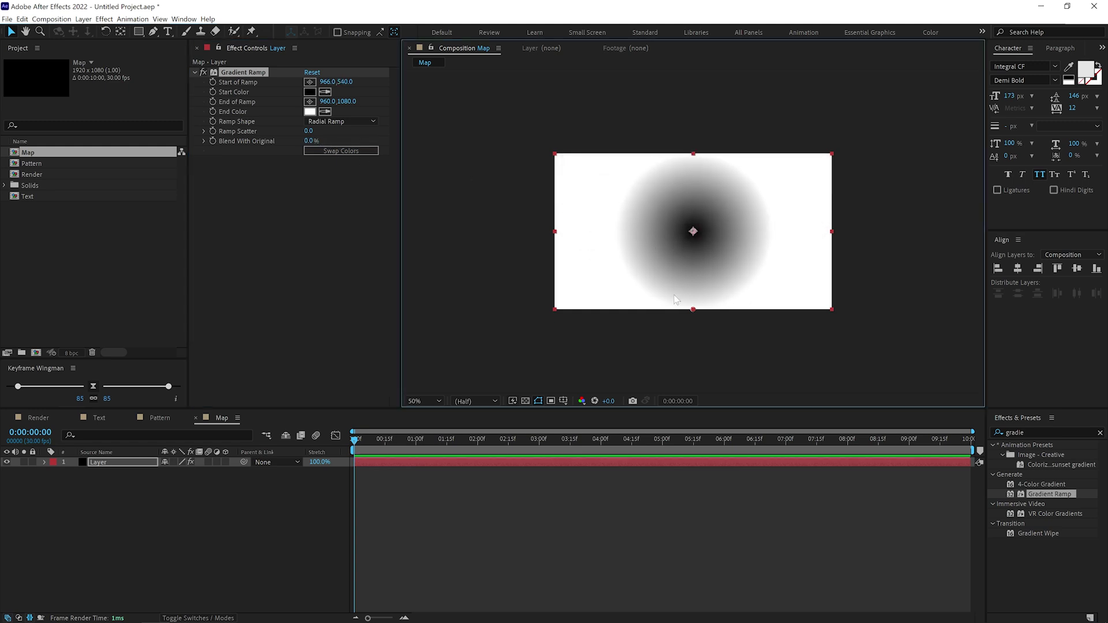
{"action": "left_click_drag", "start_coordinate": [694, 309], "coordinate": [830, 310]}
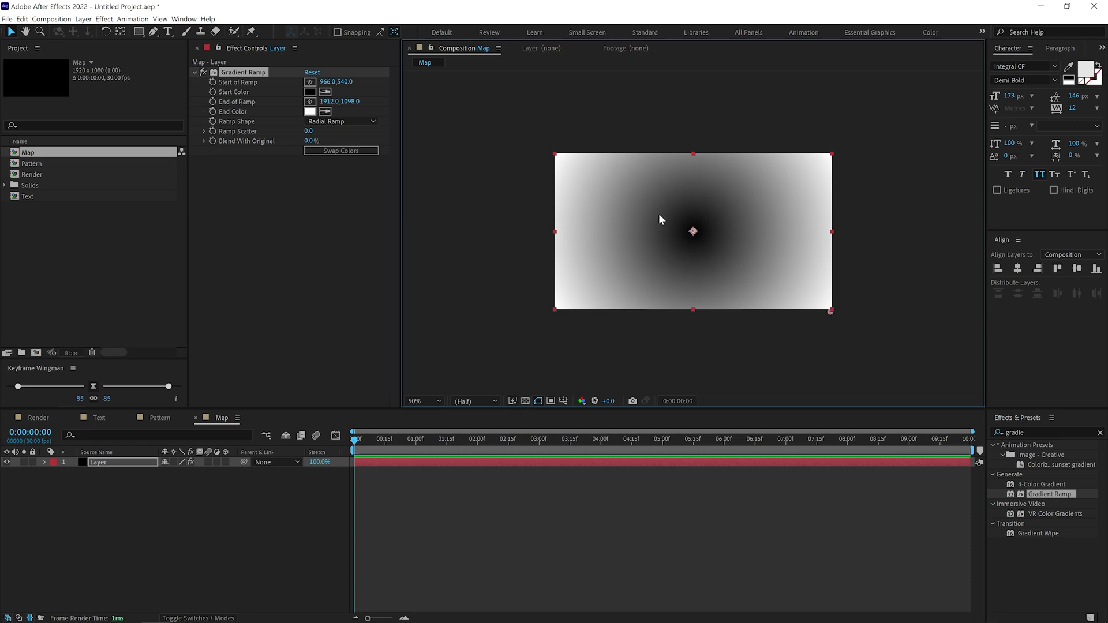
{"action": "left_click", "coordinate": [49, 419]}
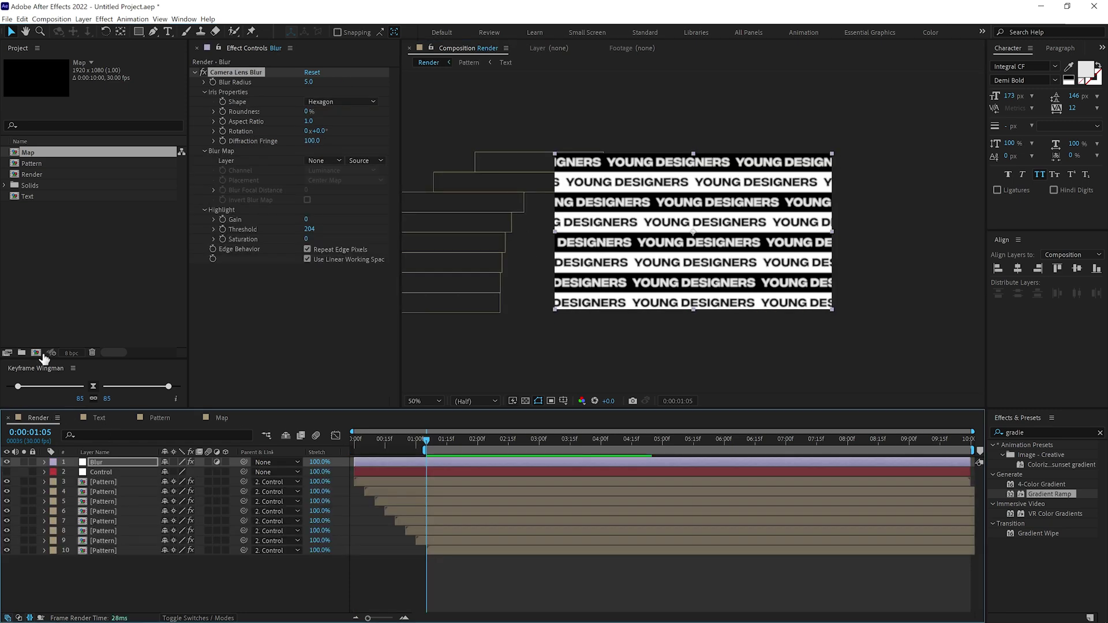
Step: Add Map as a hidden layer in Render and set it as Camera Lens Blur's blur map
{"action": "left_click_drag", "start_coordinate": [32, 153], "coordinate": [97, 567]}
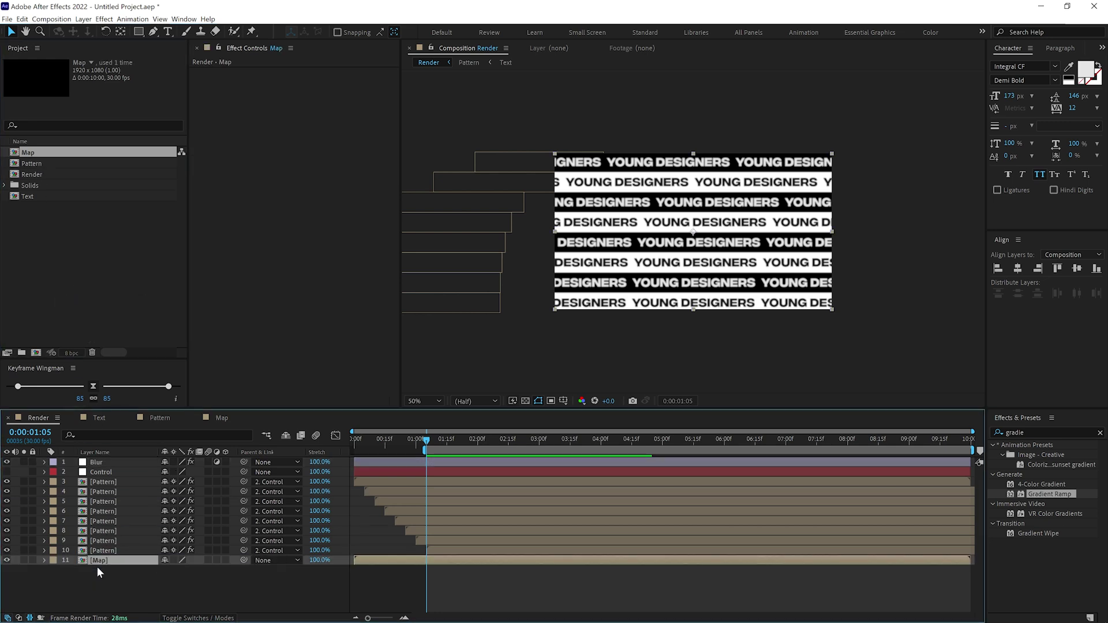
{"action": "left_click", "coordinate": [7, 560]}
{"action": "left_click", "coordinate": [106, 461]}
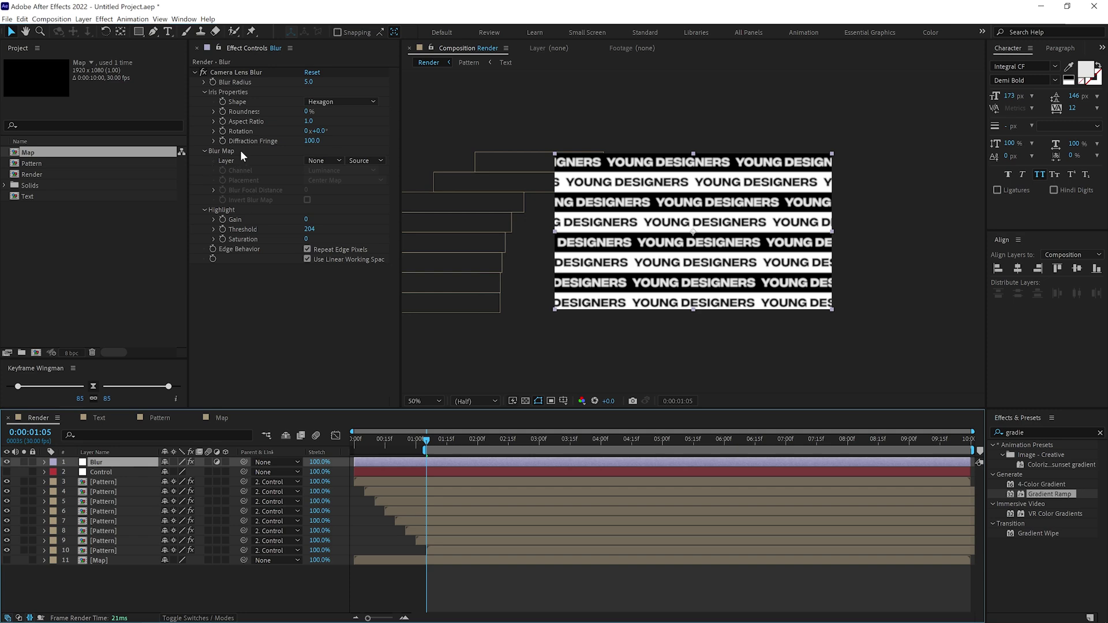
{"action": "left_click", "coordinate": [324, 161]}
{"action": "left_click", "coordinate": [334, 296]}
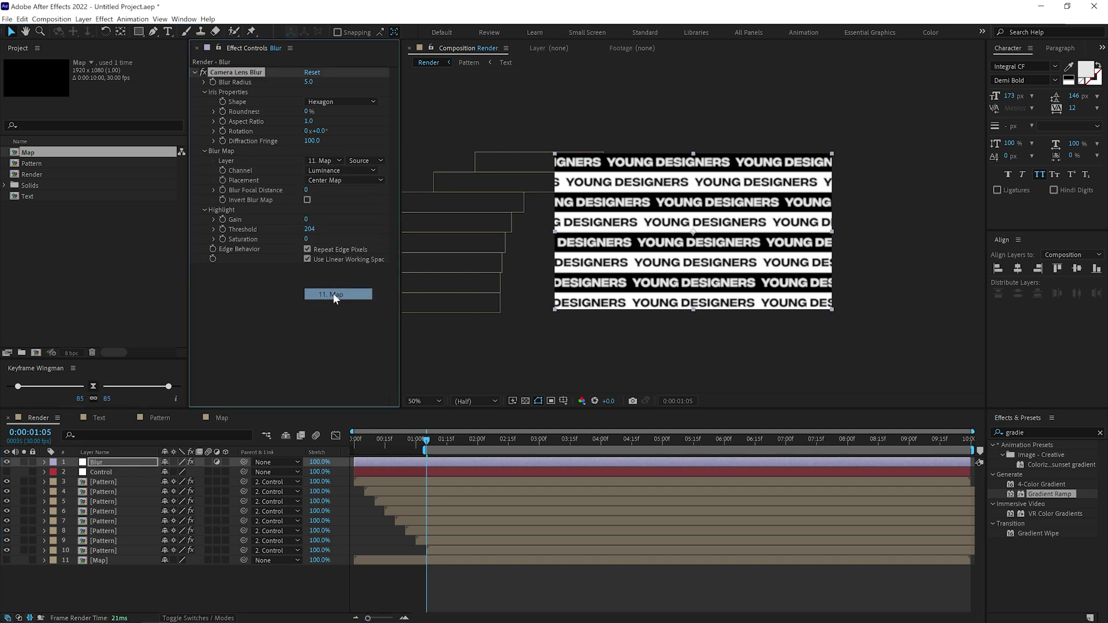
Step: Raise the lens blur radius to 19 and check the Map composition before returning
{"action": "left_click_drag", "start_coordinate": [307, 82], "coordinate": [317, 83]}
{"action": "scroll", "coordinate": [651, 224], "scroll_direction": "up", "scroll_amount": 2}
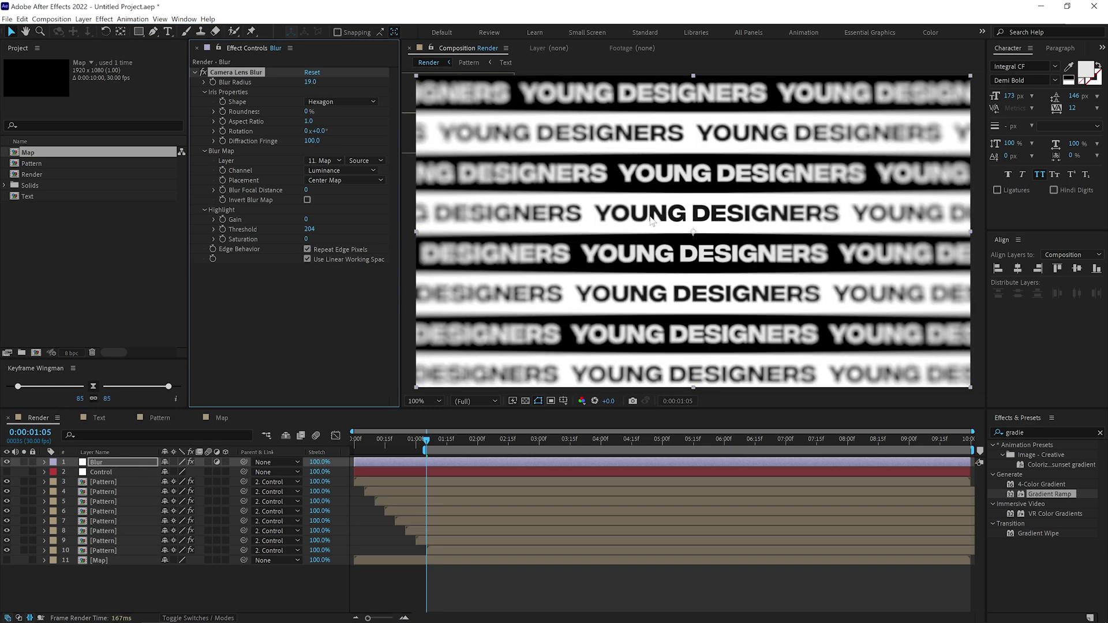
{"action": "scroll", "coordinate": [651, 220], "scroll_direction": "down", "scroll_amount": 2}
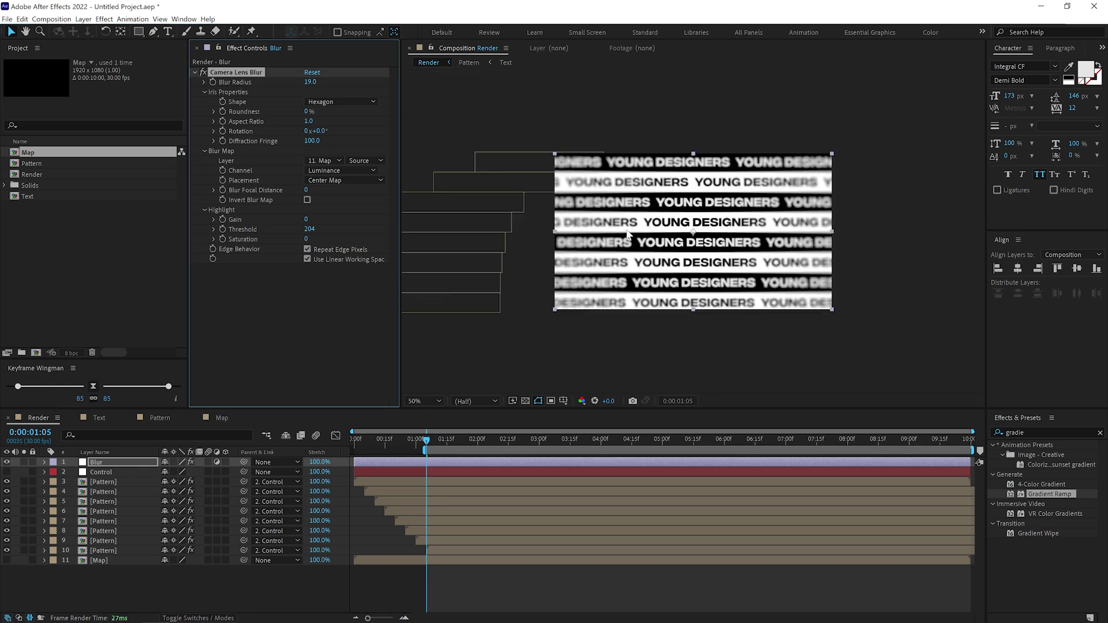
{"action": "left_click", "coordinate": [210, 420]}
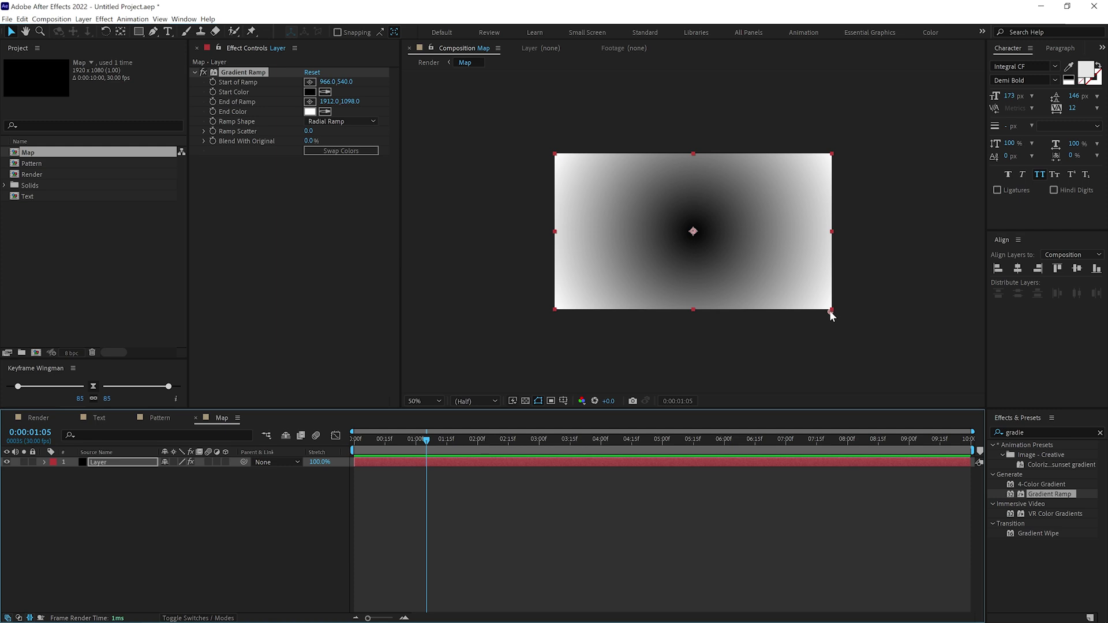
{"action": "key", "text": "shift+period"}
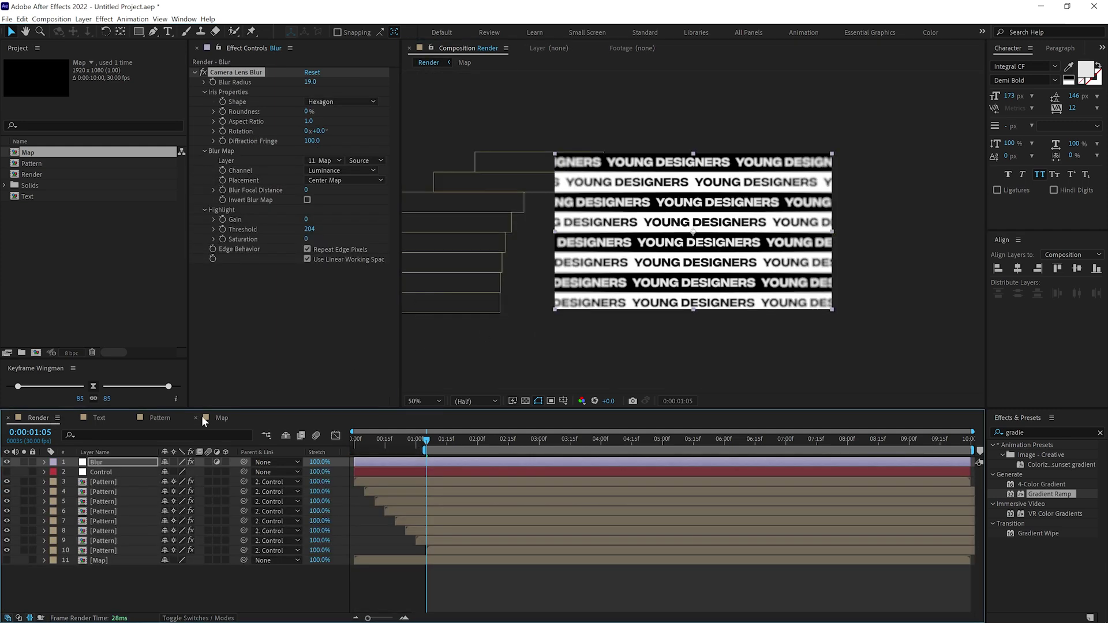
{"action": "left_click", "coordinate": [100, 473]}
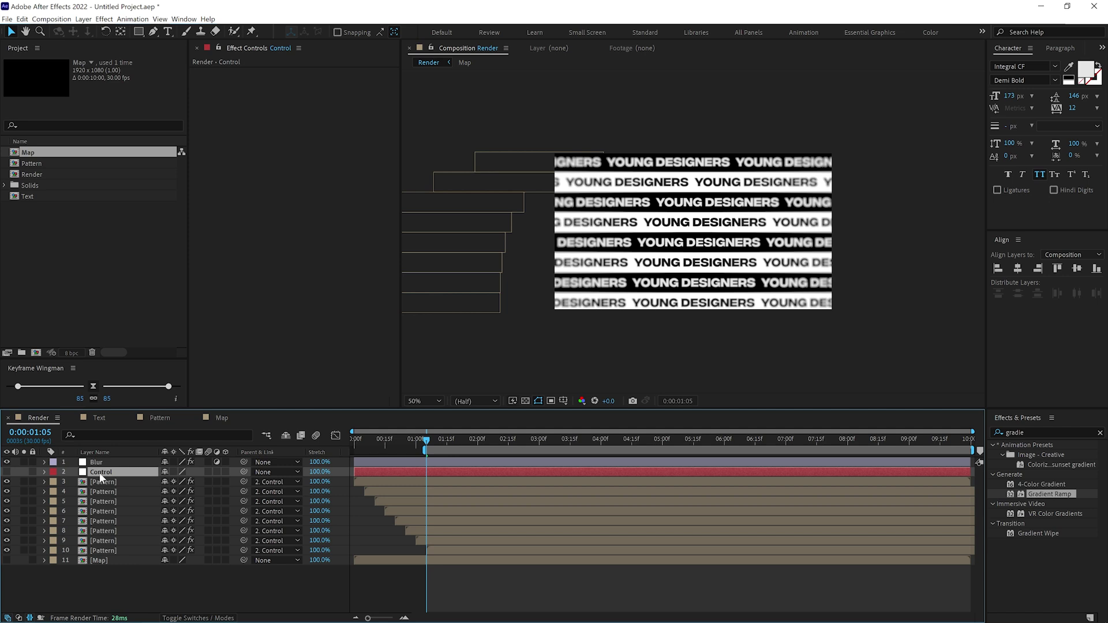
Step: Tilt the Control layer slightly with its Rotation property
{"action": "key", "text": "r"}
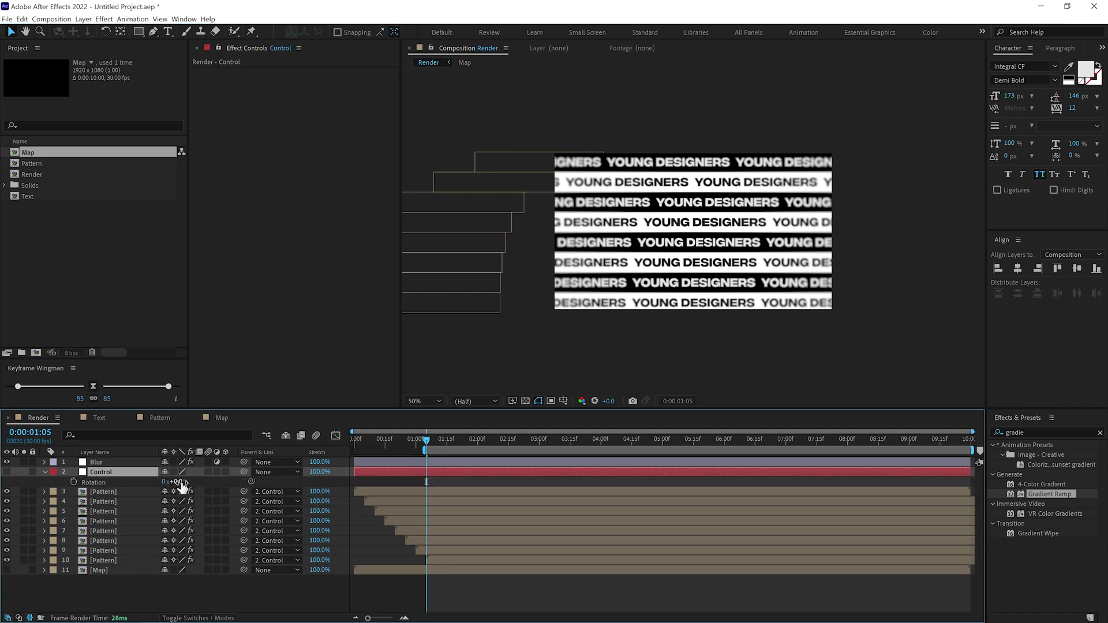
{"action": "left_click_drag", "start_coordinate": [181, 485], "coordinate": [198, 481]}
{"action": "key", "text": "s"}
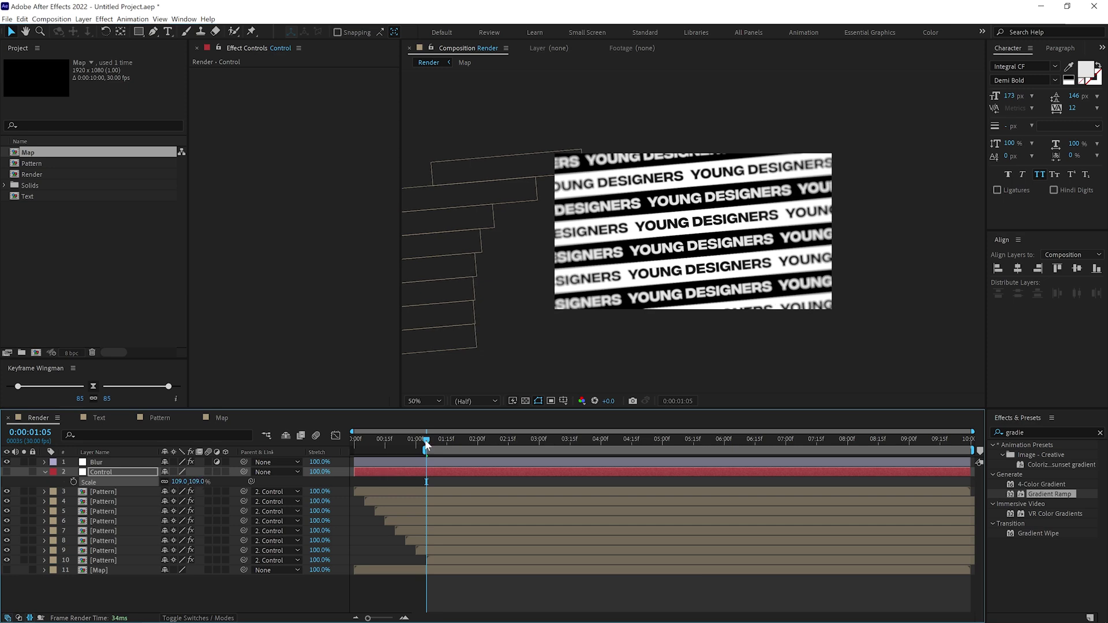
{"action": "left_click_drag", "start_coordinate": [427, 443], "coordinate": [424, 466]}
{"action": "left_click_drag", "start_coordinate": [426, 439], "coordinate": [541, 438]}
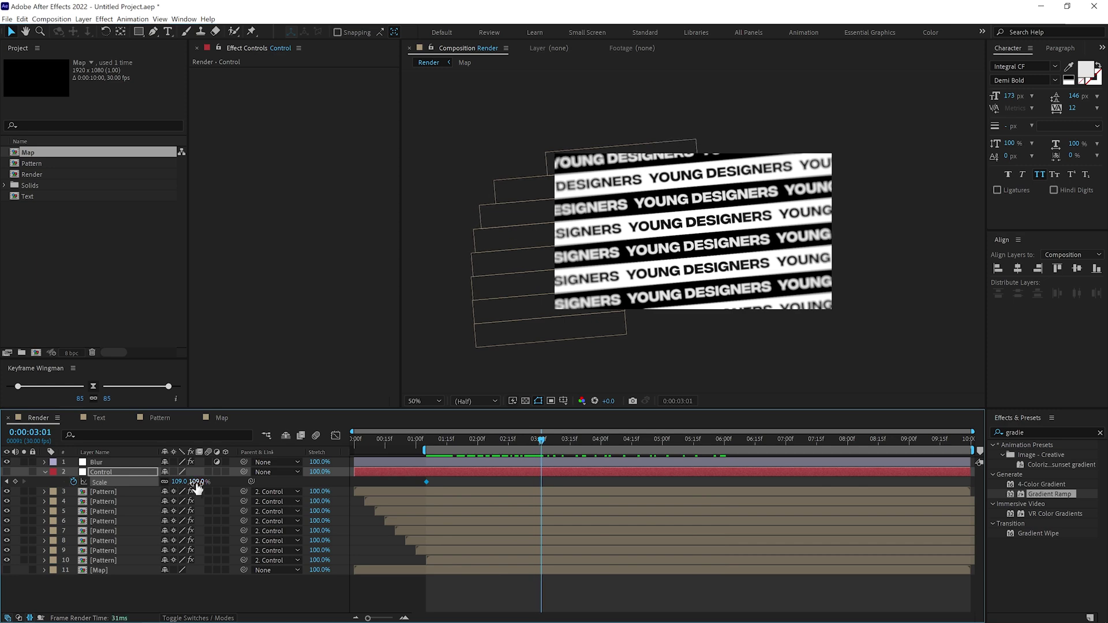
Step: Keyframe Control's Scale at 109%, 139% and back to 109% at 04:29
{"action": "left_click_drag", "start_coordinate": [192, 482], "coordinate": [211, 482]}
{"action": "left_click_drag", "start_coordinate": [542, 438], "coordinate": [663, 442]}
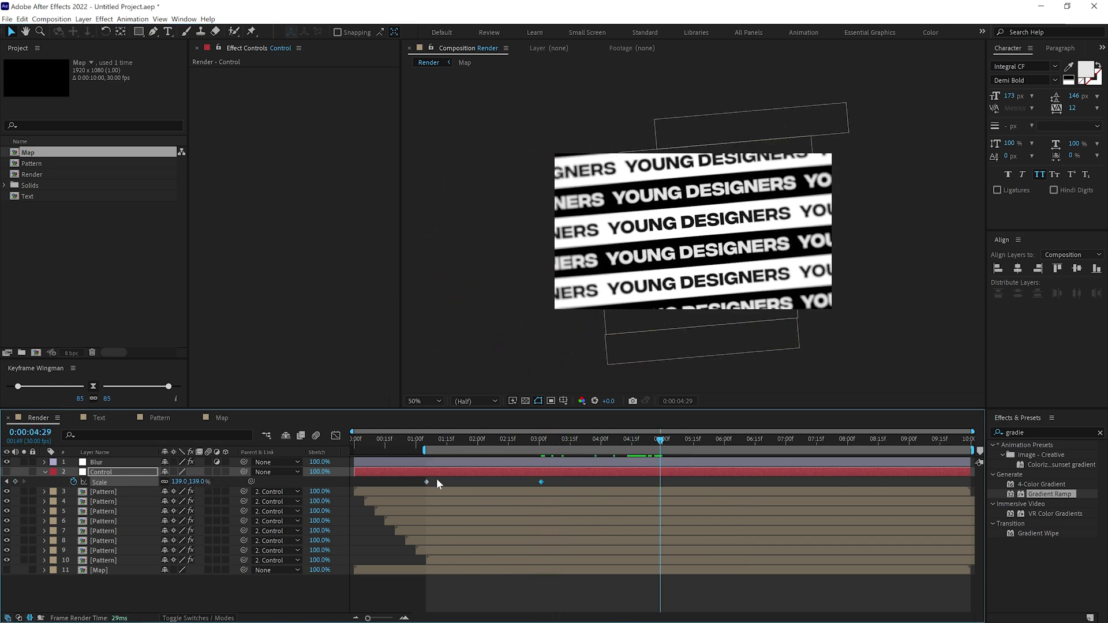
{"action": "left_click_drag", "start_coordinate": [436, 479], "coordinate": [408, 485]}
{"action": "key", "text": "ctrl+c"}
{"action": "key", "text": "ctrl+v"}
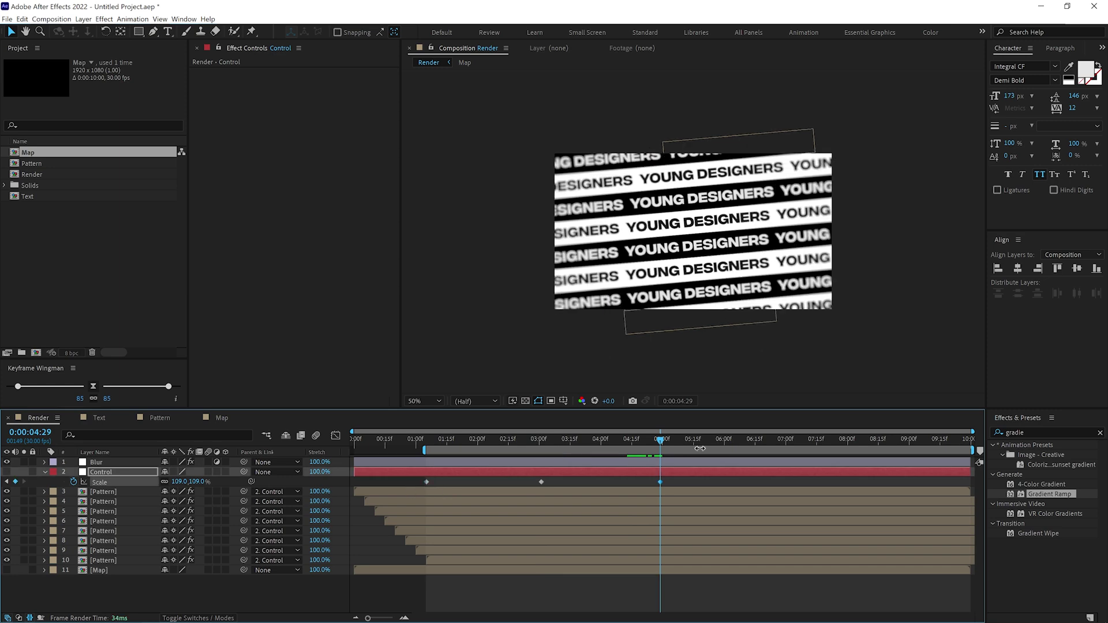
Step: Repeat the Scale pulse at 06:27 and apply Easy Ease to all five keyframes
{"action": "left_click_drag", "start_coordinate": [662, 444], "coordinate": [784, 444]}
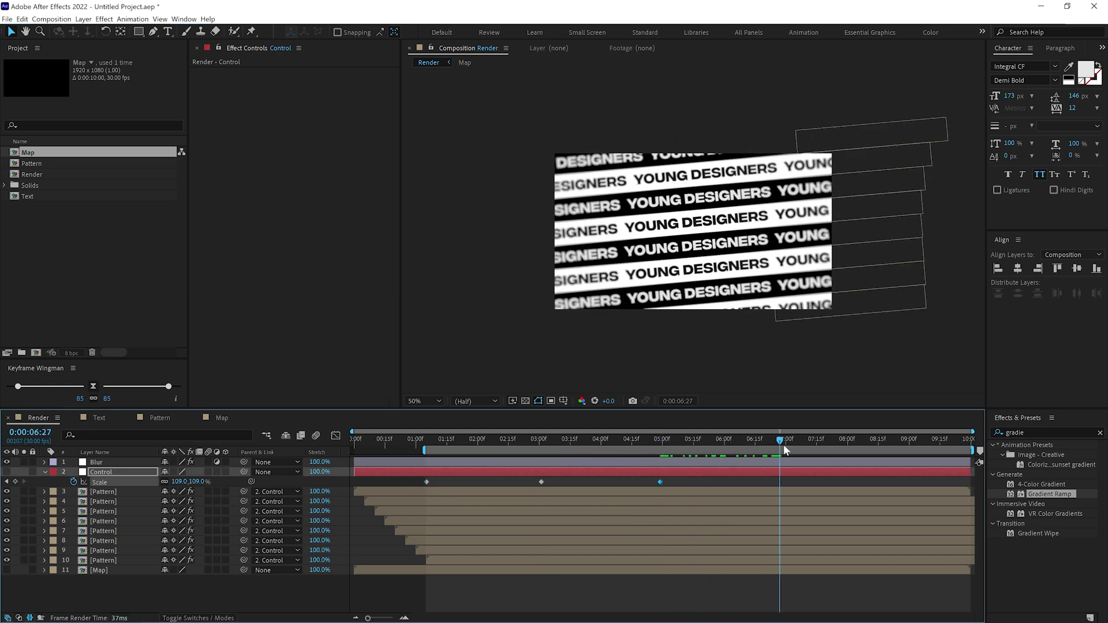
{"action": "left_click_drag", "start_coordinate": [526, 487], "coordinate": [681, 485]}
{"action": "key", "text": "ctrl+c"}
{"action": "key", "text": "ctrl+v"}
{"action": "left_click_drag", "start_coordinate": [779, 441], "coordinate": [479, 442]}
{"action": "left_click_drag", "start_coordinate": [914, 481], "coordinate": [417, 487]}
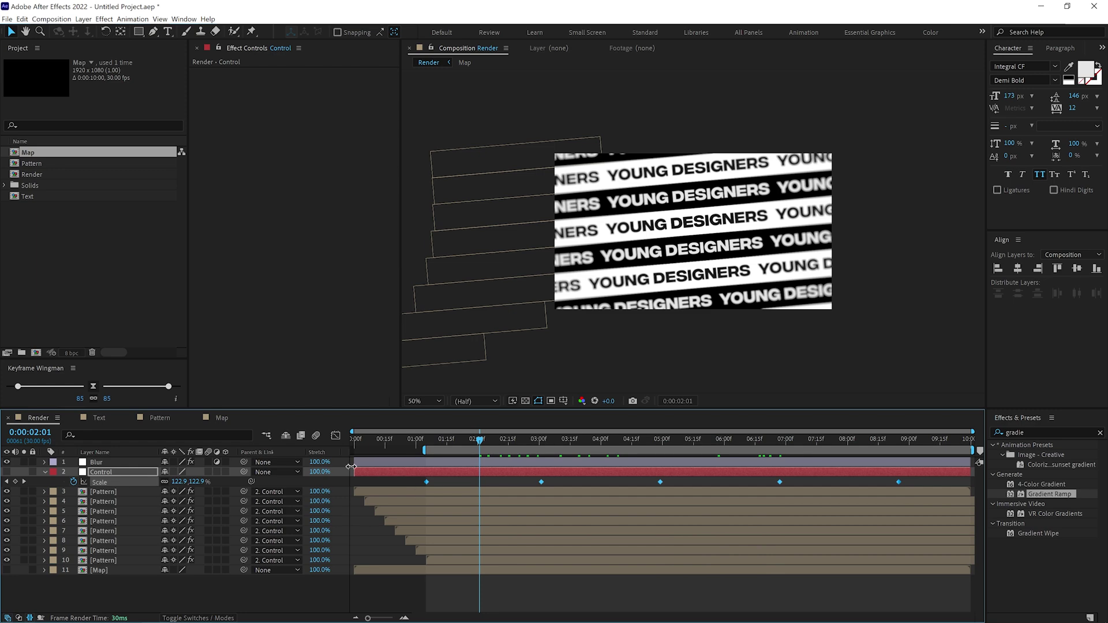
{"action": "left_click", "coordinate": [93, 387]}
Step: Preview the scale pulse from the first Scale keyframe
{"action": "key", "text": "j"}
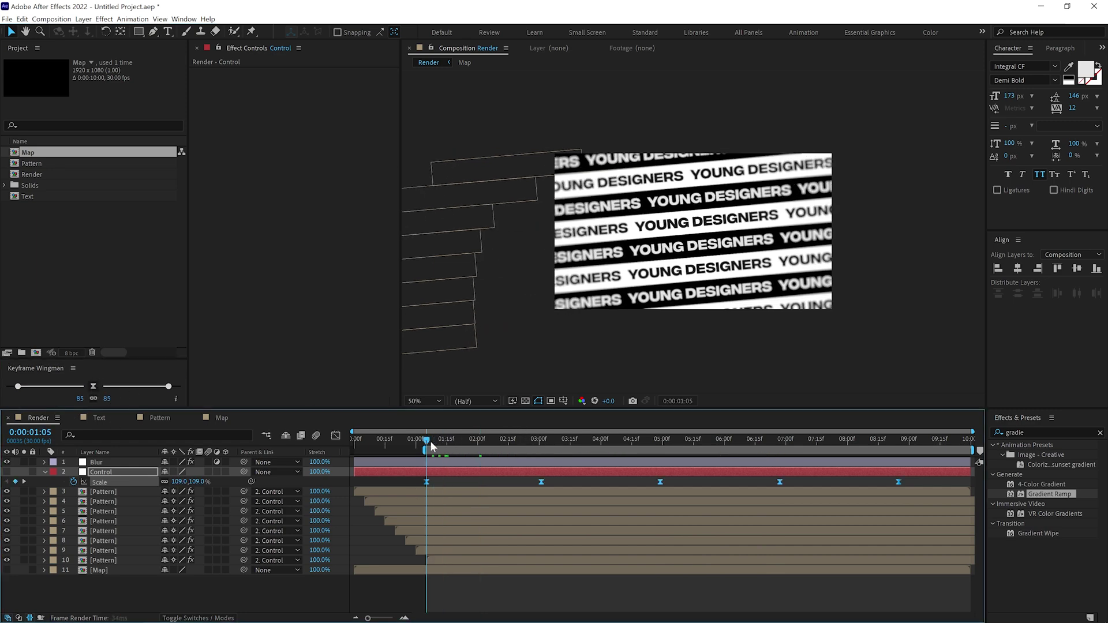
{"action": "key", "text": "space"}
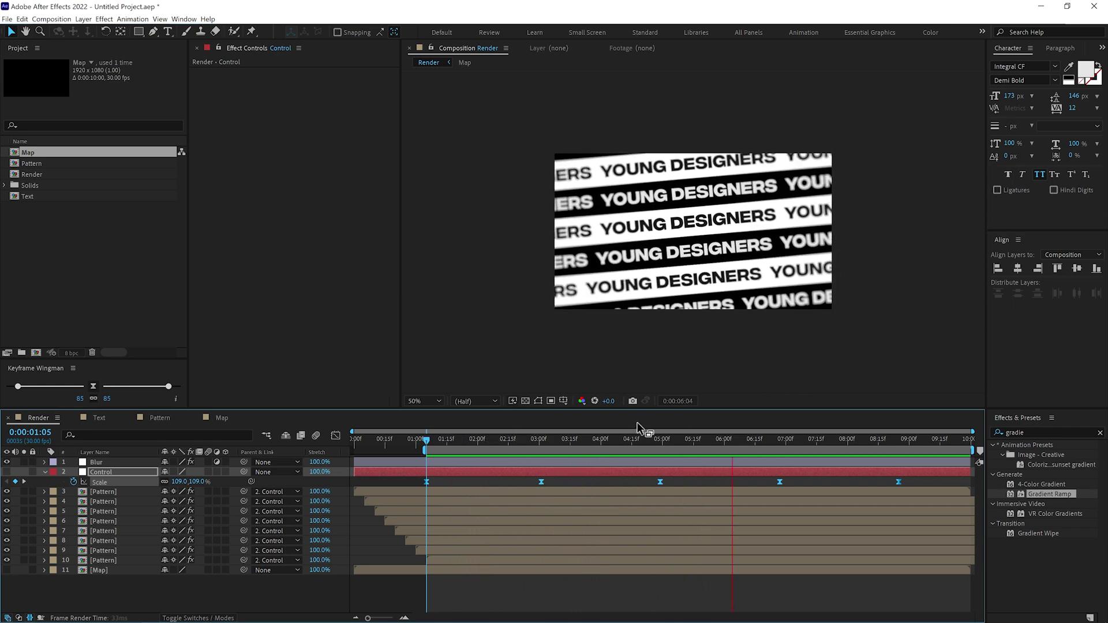
{"action": "left_click", "coordinate": [613, 440]}
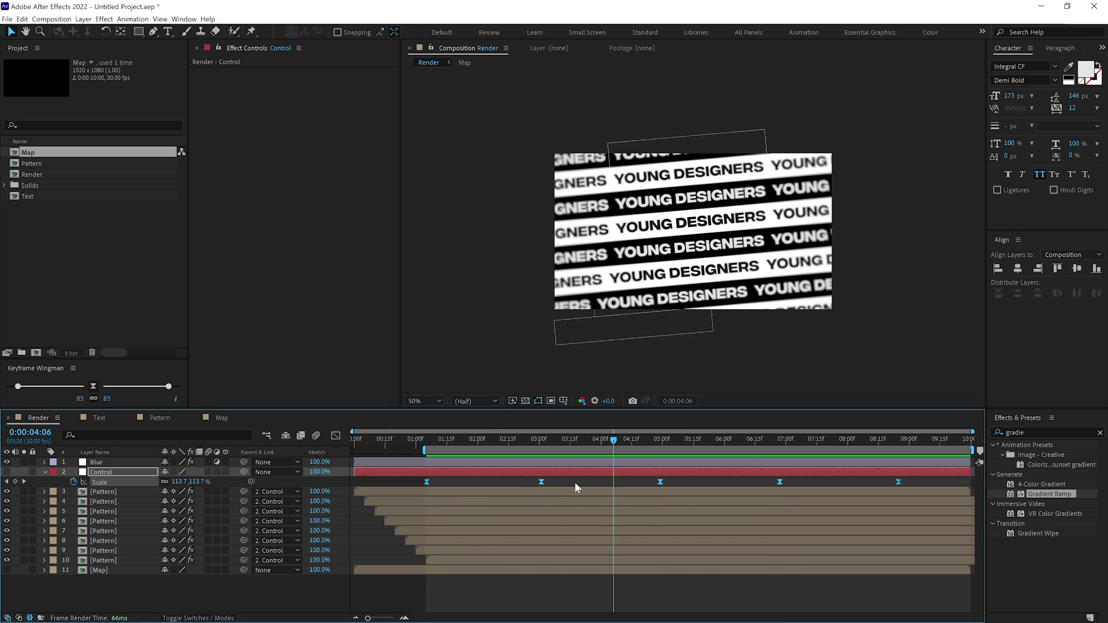
Step: Compress the Scale keyframes, pulling the last to about 08:25, and preview again
{"action": "left_click_drag", "start_coordinate": [911, 483], "coordinate": [441, 488]}
{"action": "left_click_drag", "start_coordinate": [898, 484], "coordinate": [821, 486]}
{"action": "left_click", "coordinate": [435, 450]}
{"action": "key", "text": "space"}
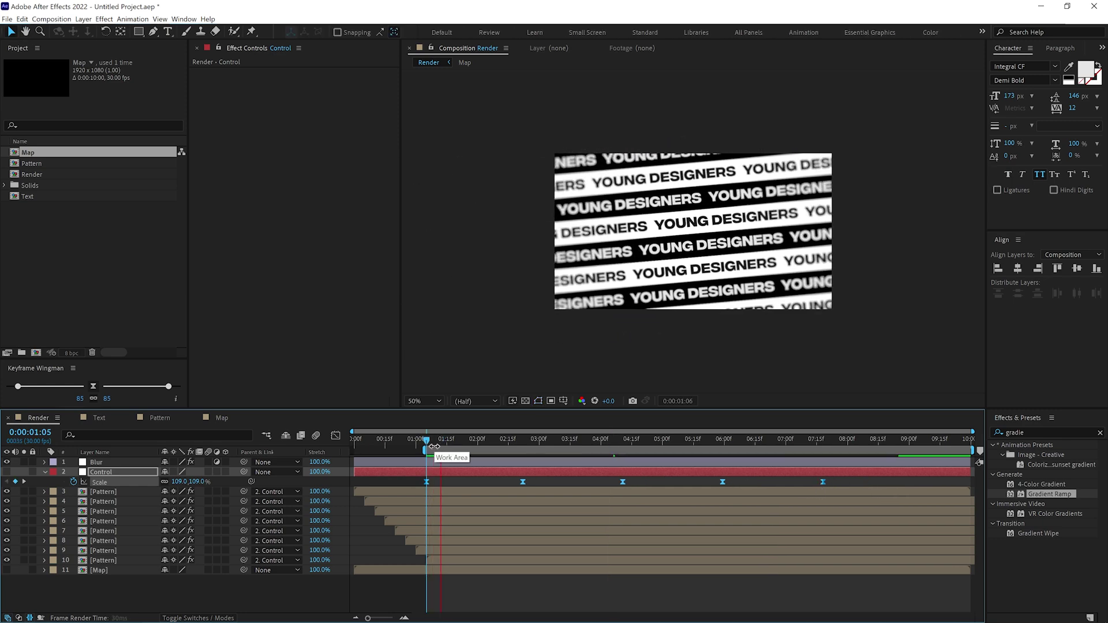